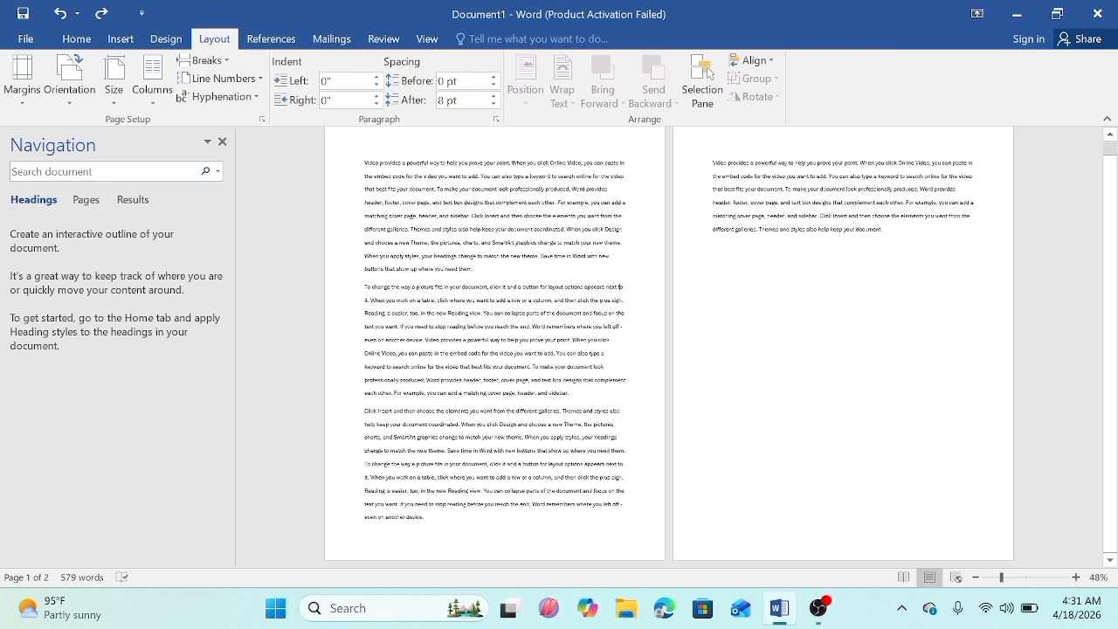
Step: Apply the Narrow margin preset to the document, and switch it to the Wide preset with 2" side margins
drag(713, 164, 876, 266)
click(428, 257)
click(21, 80)
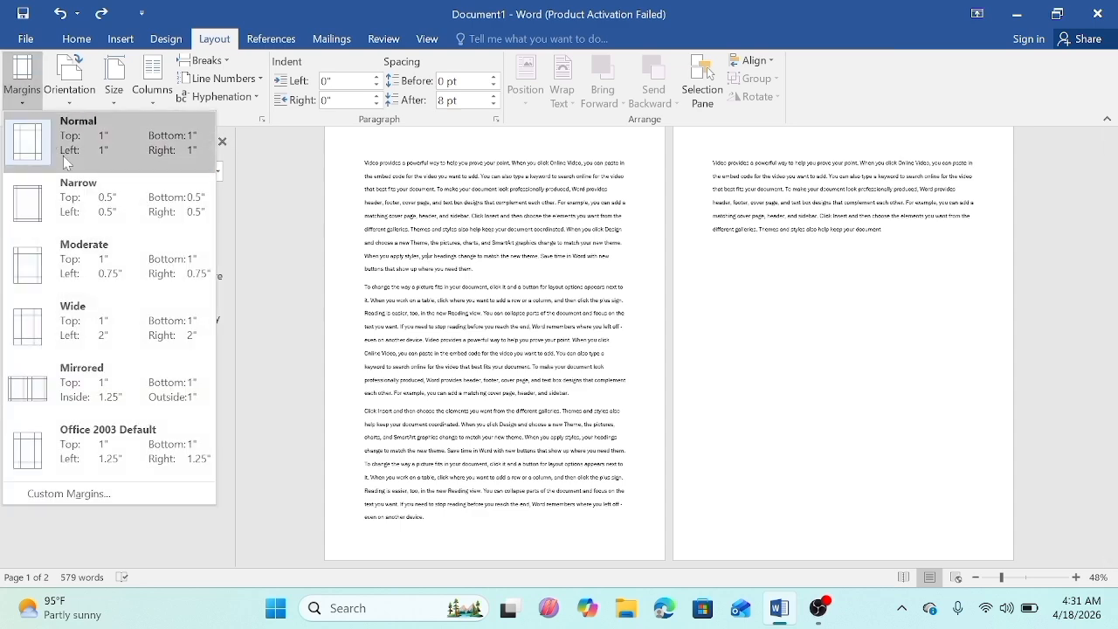
click(81, 189)
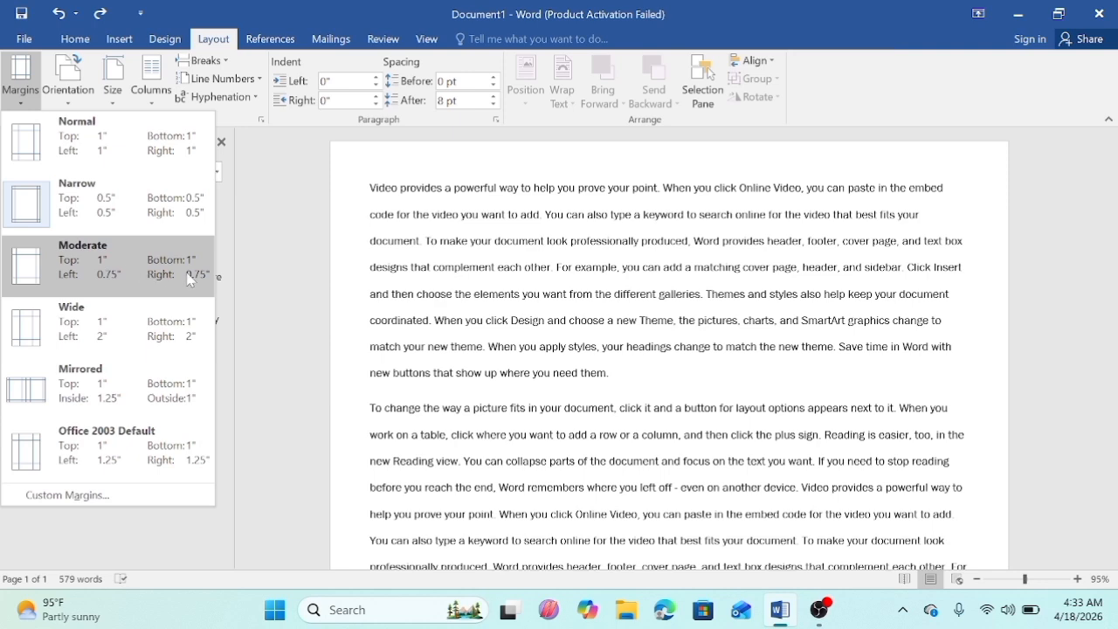
key(Escape)
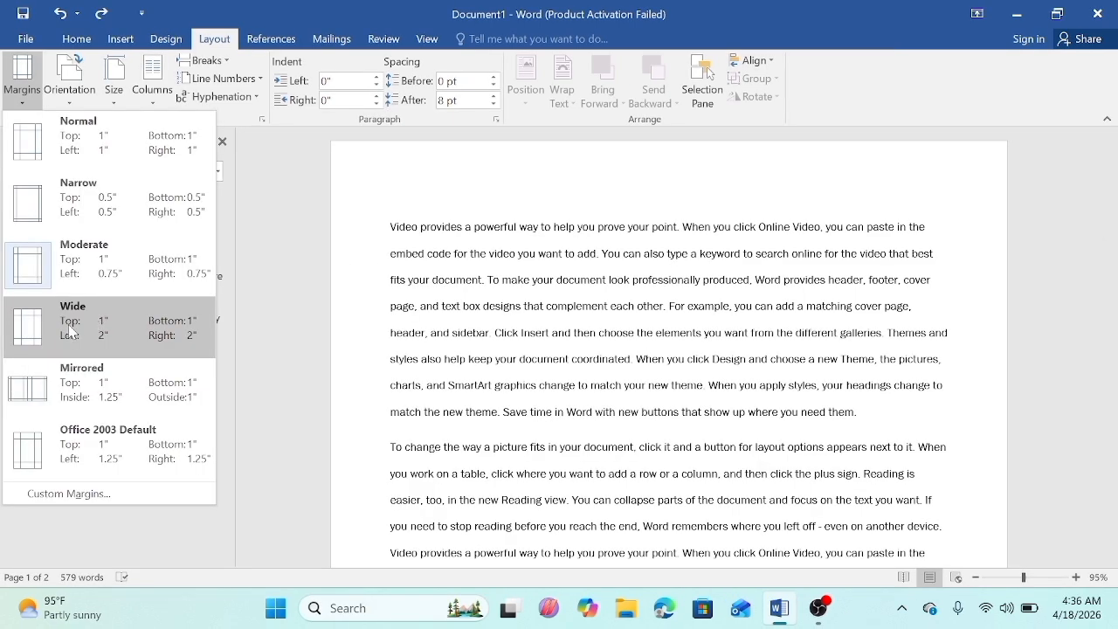
click(182, 336)
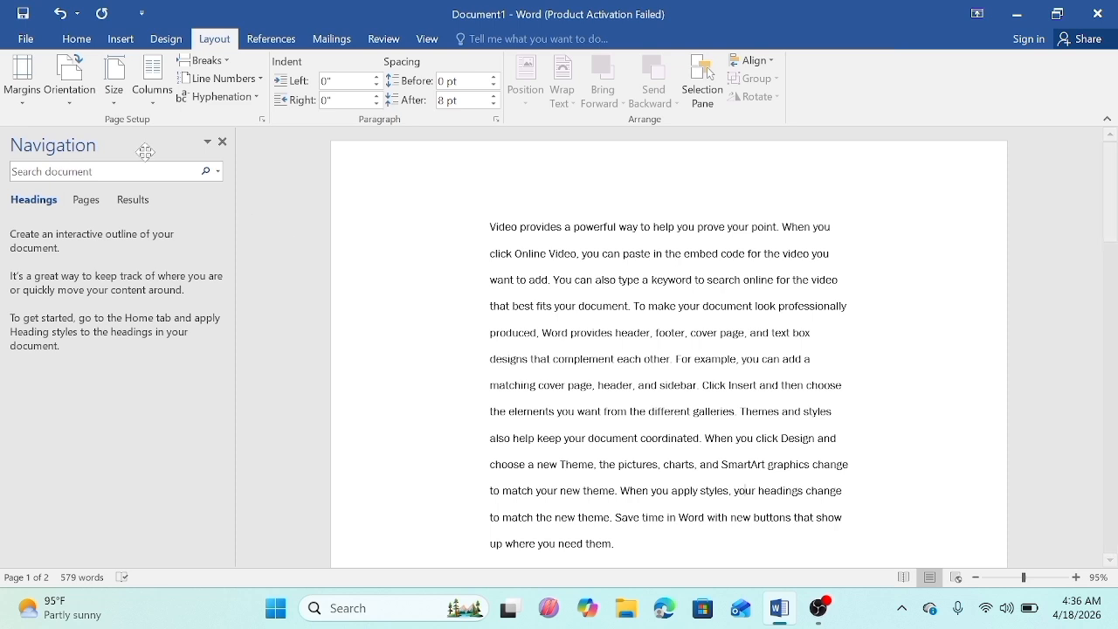
Step: Define custom page margins for the whole document with the left and right margins both set to 0.75"
click(24, 87)
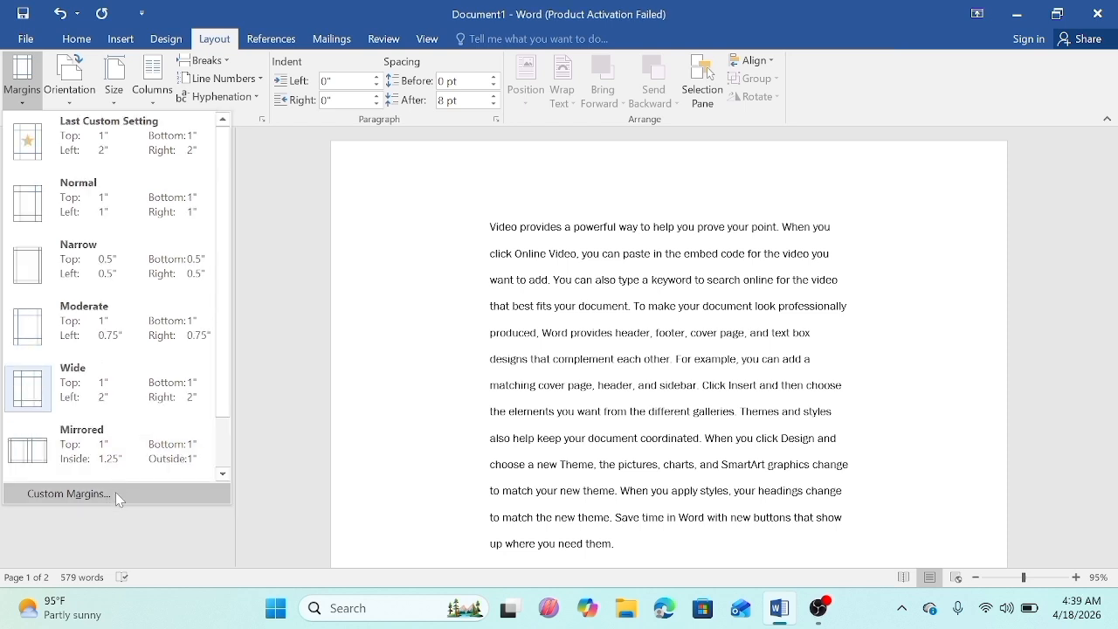
click(115, 492)
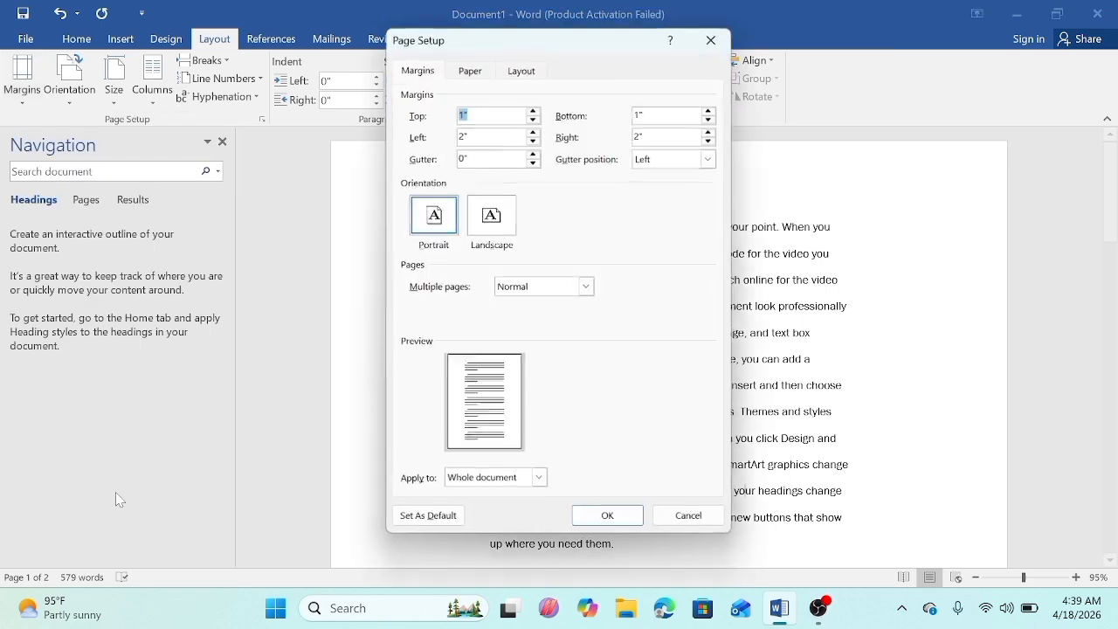
click(464, 136)
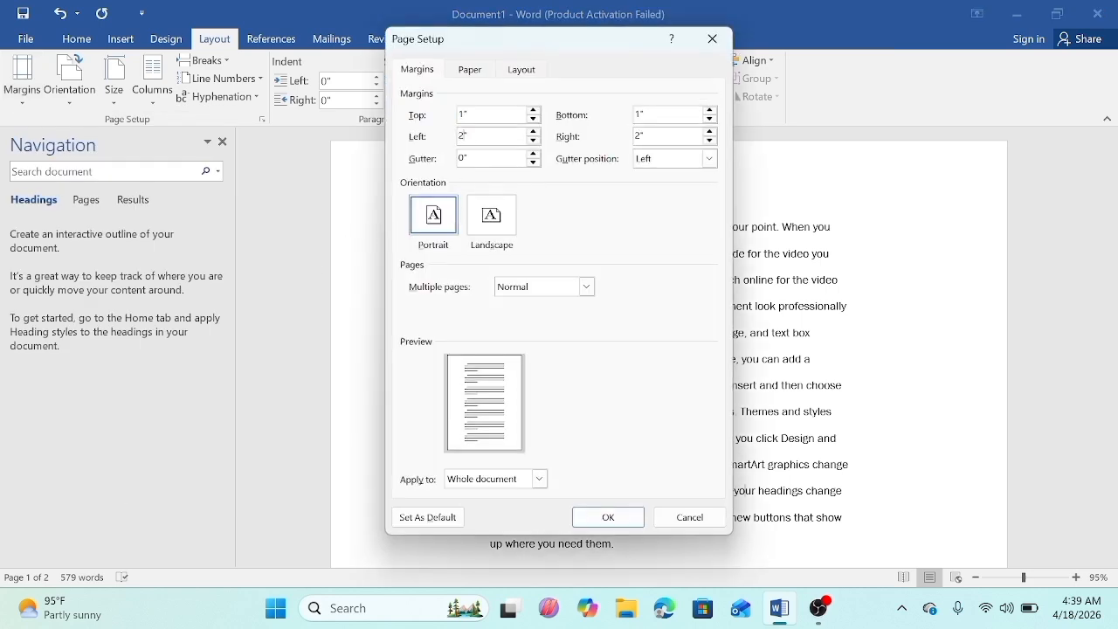
key(BackSpace)
text(0.75)
key(BackSpace)
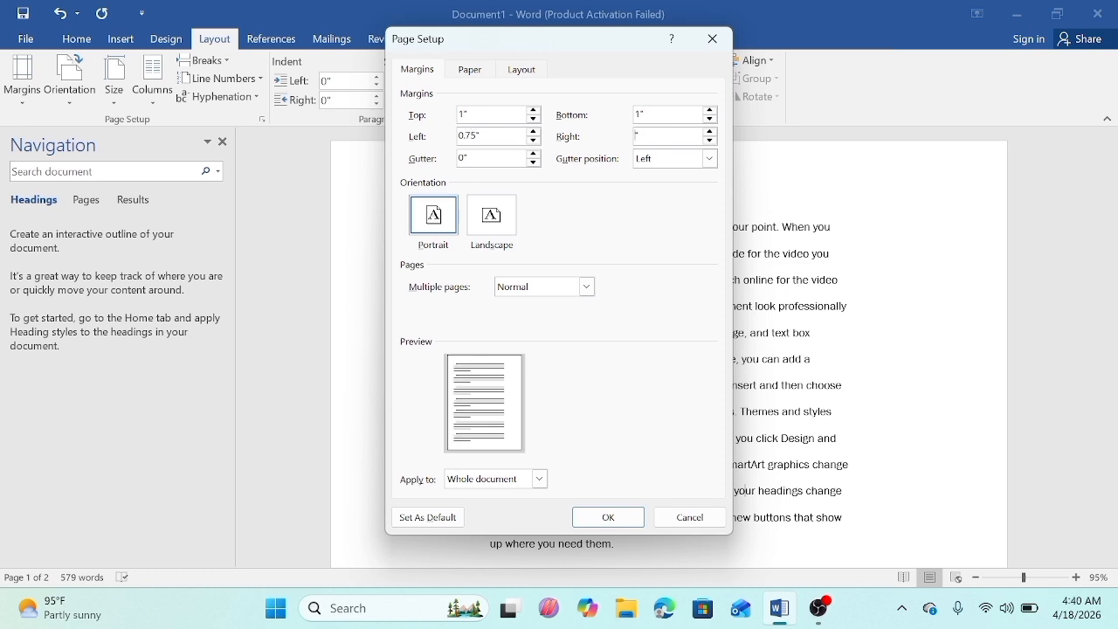
text(0.75)
click(601, 525)
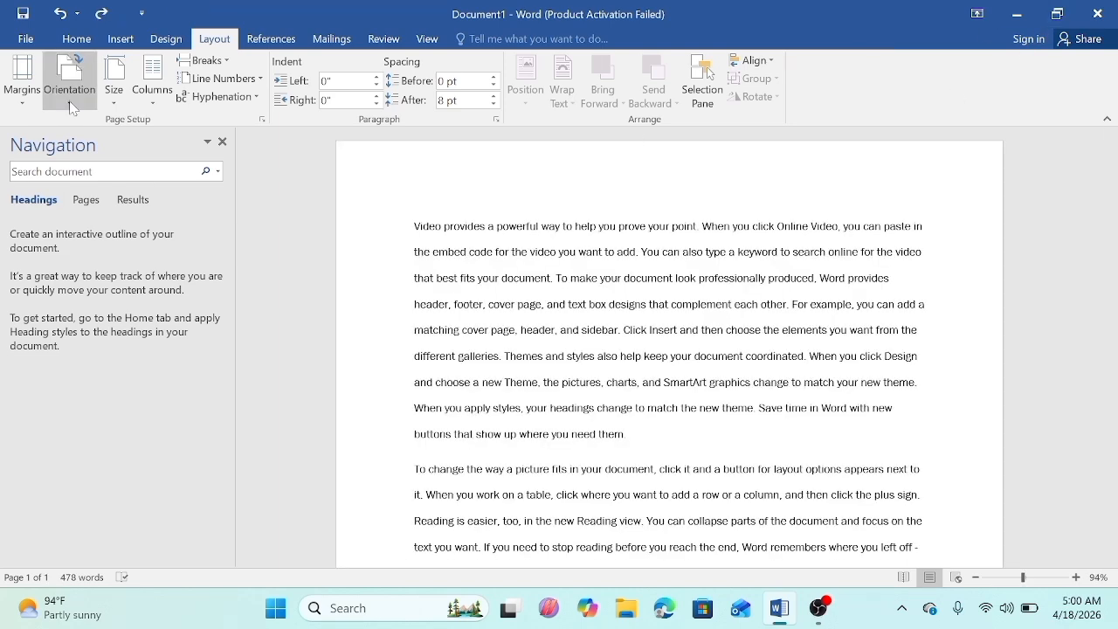
Step: Change the page orientation to Landscape and view the whole page width
click(71, 105)
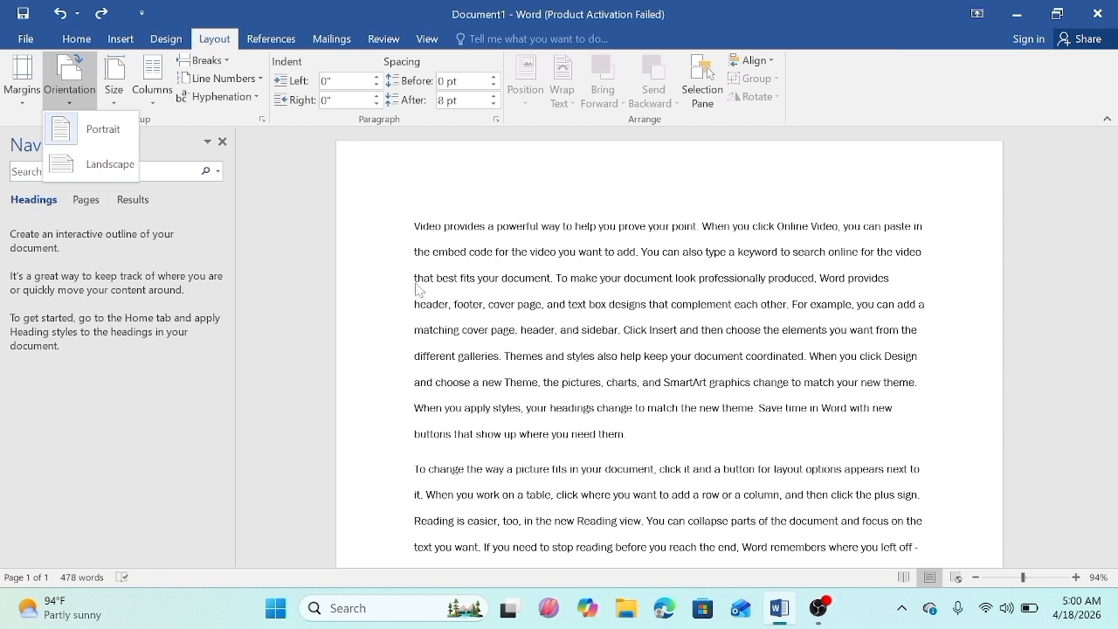
click(110, 166)
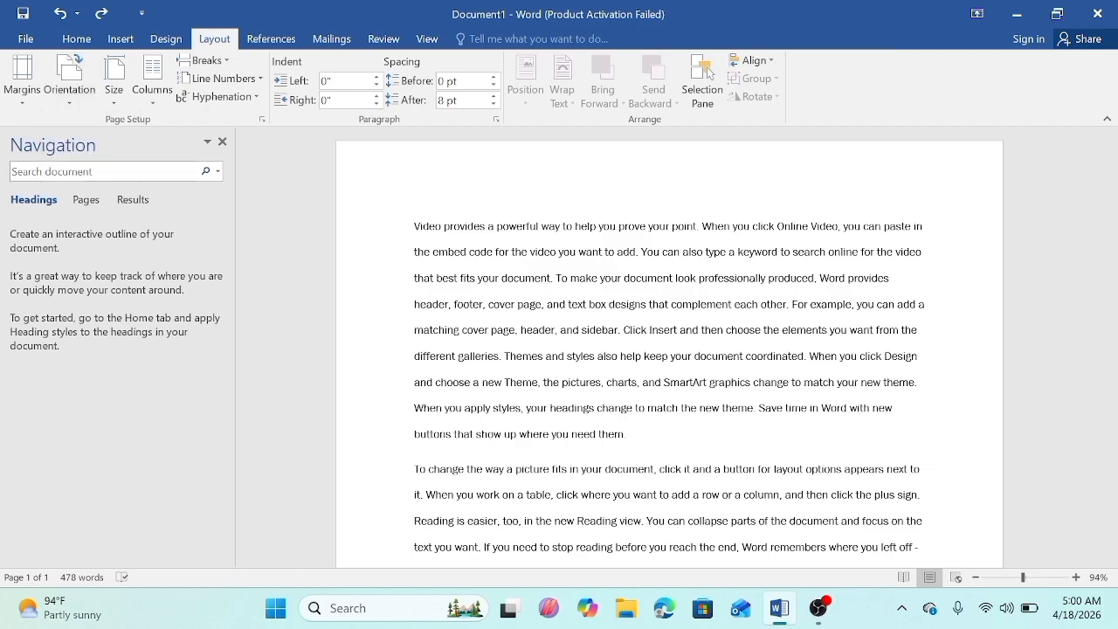
drag(1109, 332, 1089, 208)
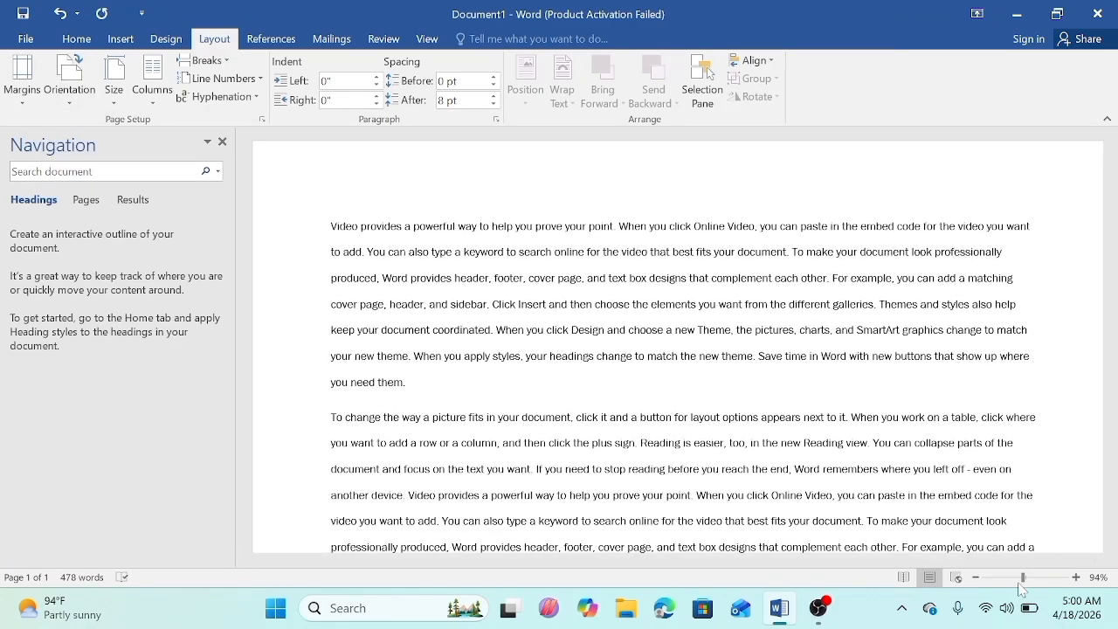
drag(1023, 578, 1007, 581)
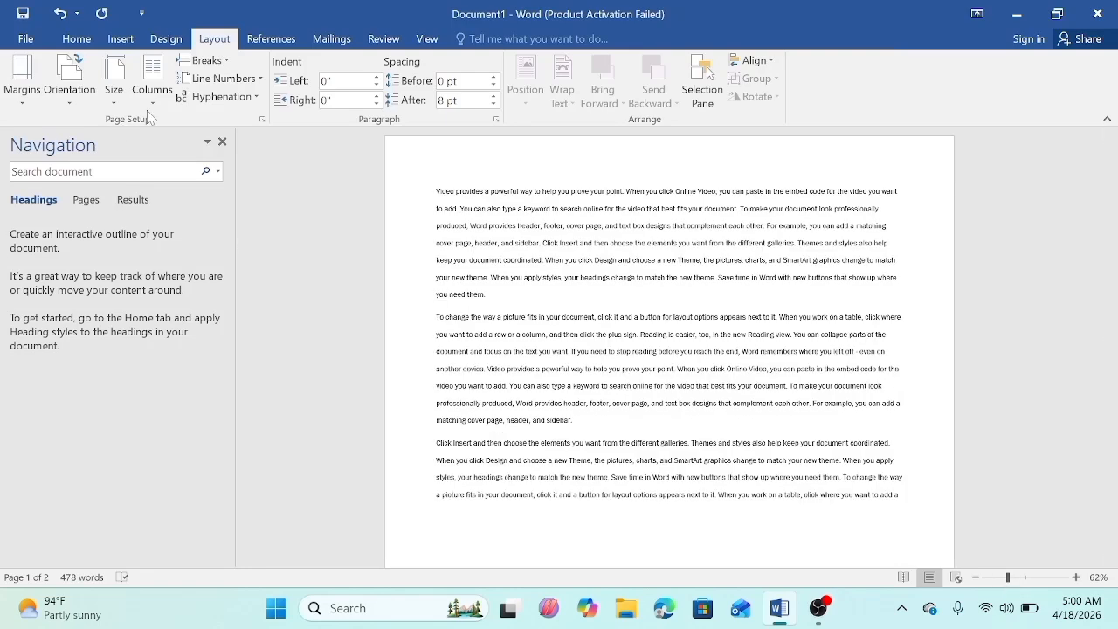
Step: Set the page orientation to Portrait
click(79, 104)
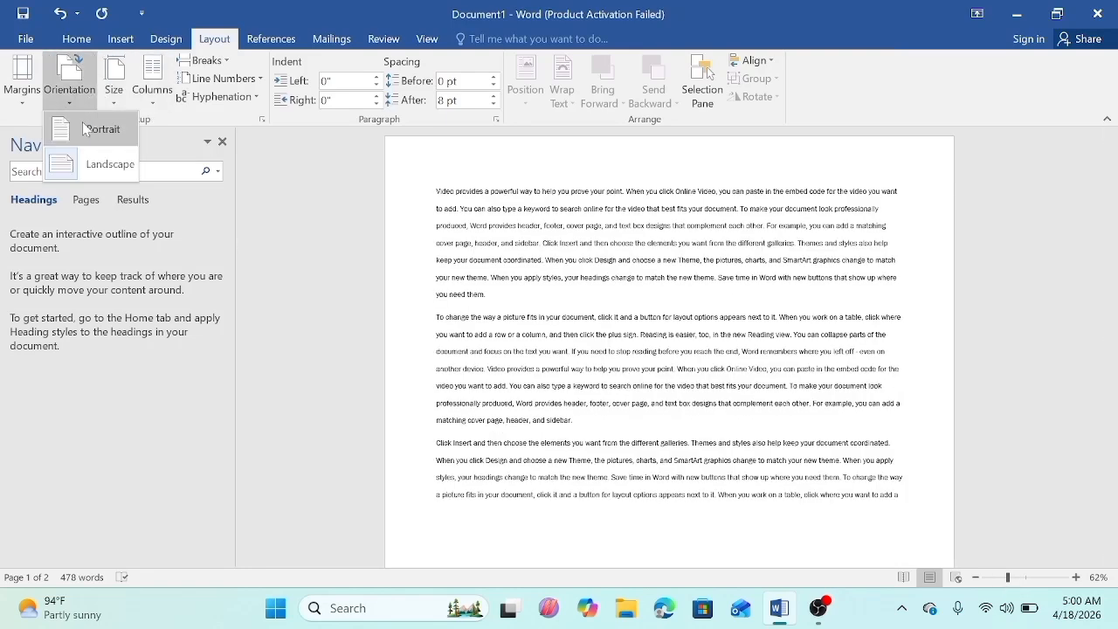
click(85, 128)
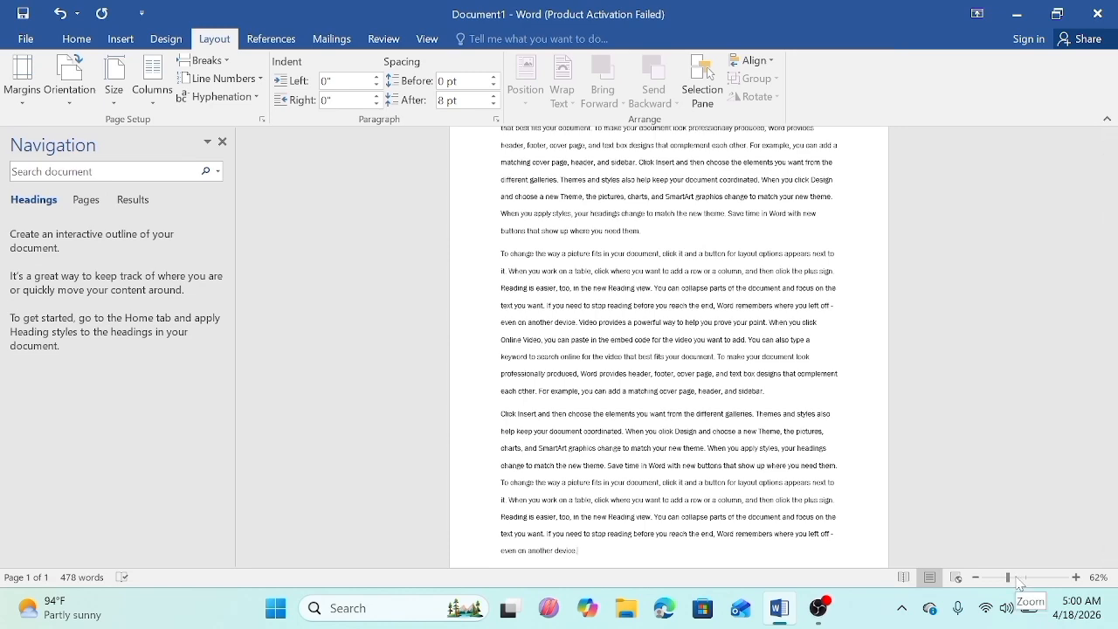
drag(1019, 584, 1026, 583)
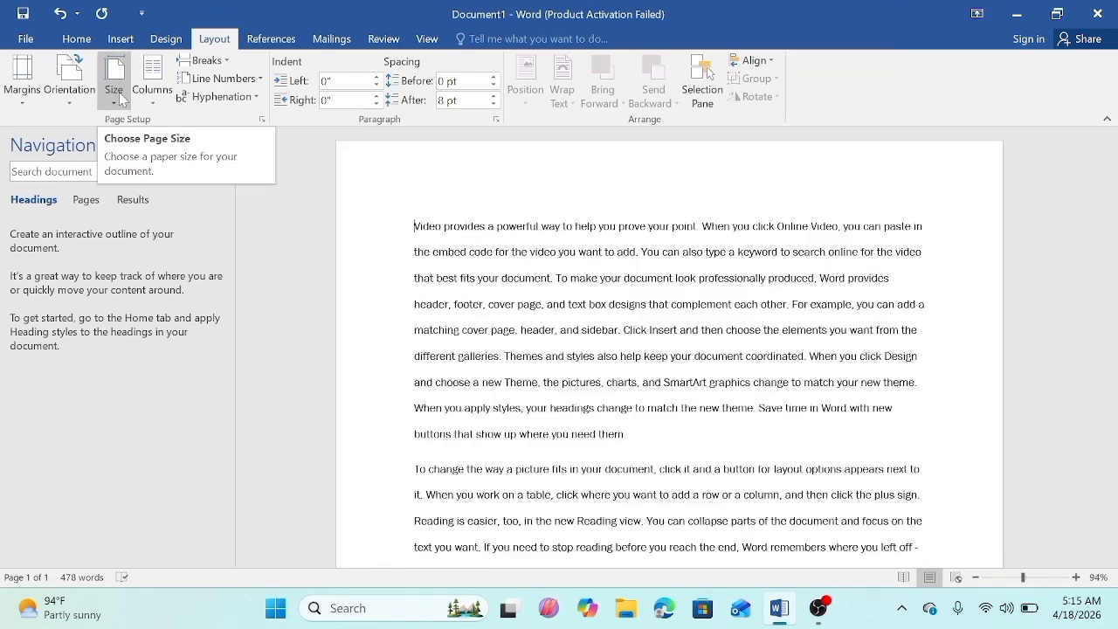
Step: Set the paper size to Legal (8.5" x 14"), and switch it to Statement (5.5" x 8.5")
click(122, 99)
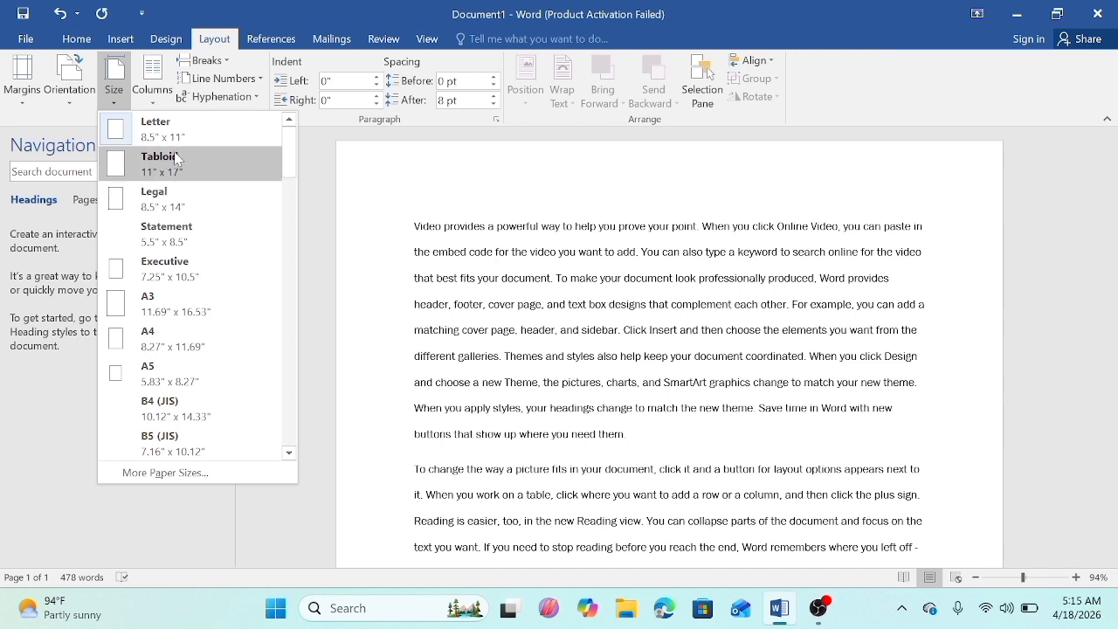
click(168, 197)
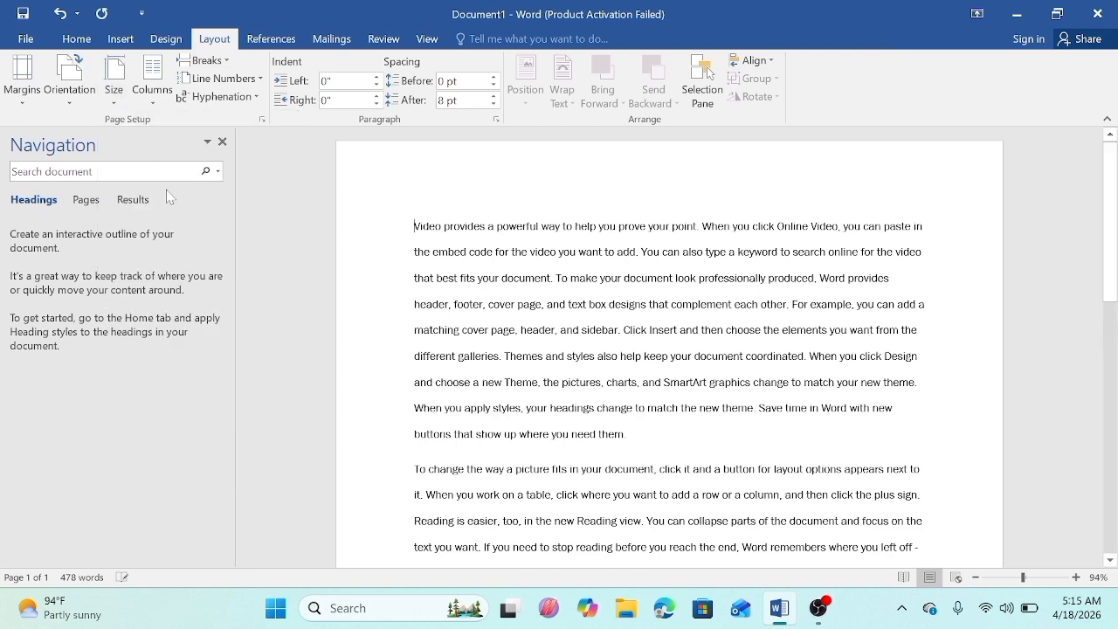
click(114, 83)
click(199, 249)
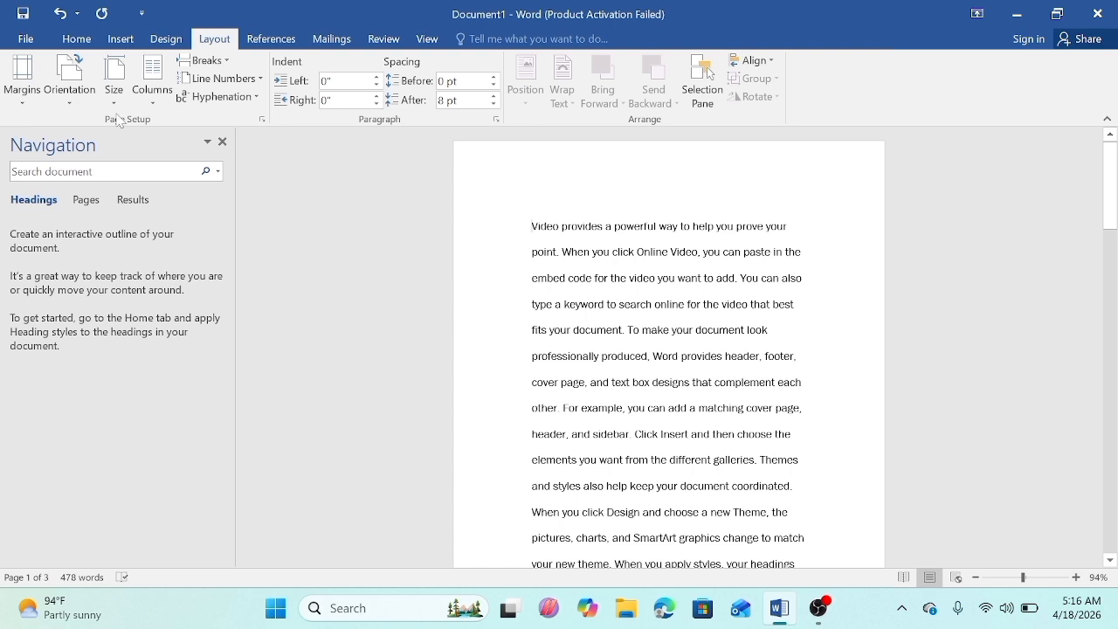
Step: Set the paper size to Executive (7.25" x 10.5"), and switch it to Tabloid (11" x 17")
click(114, 83)
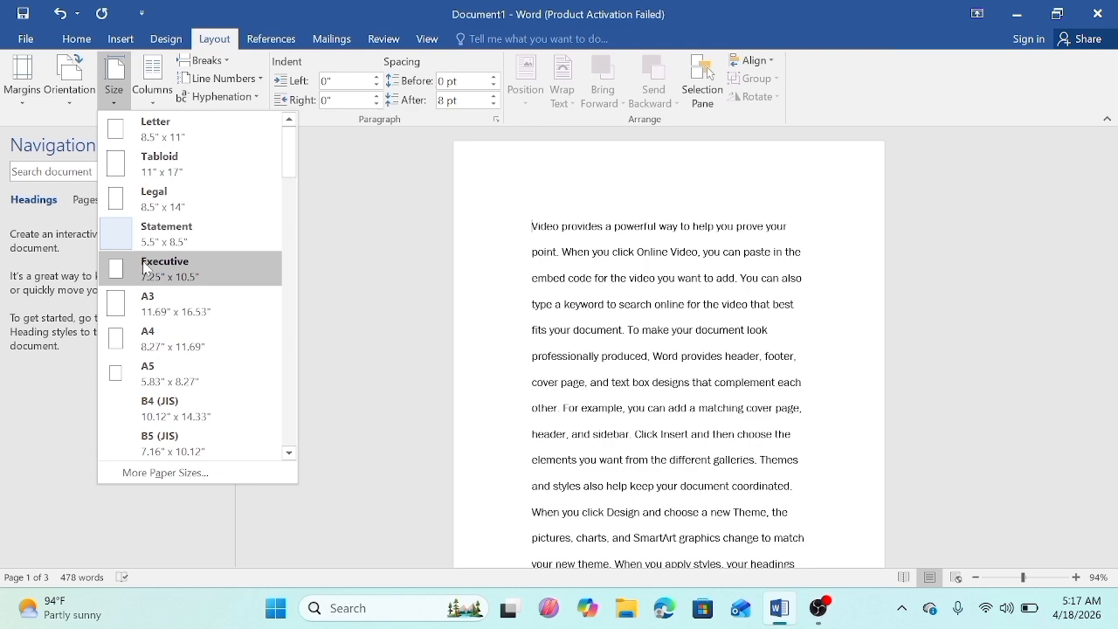
click(145, 268)
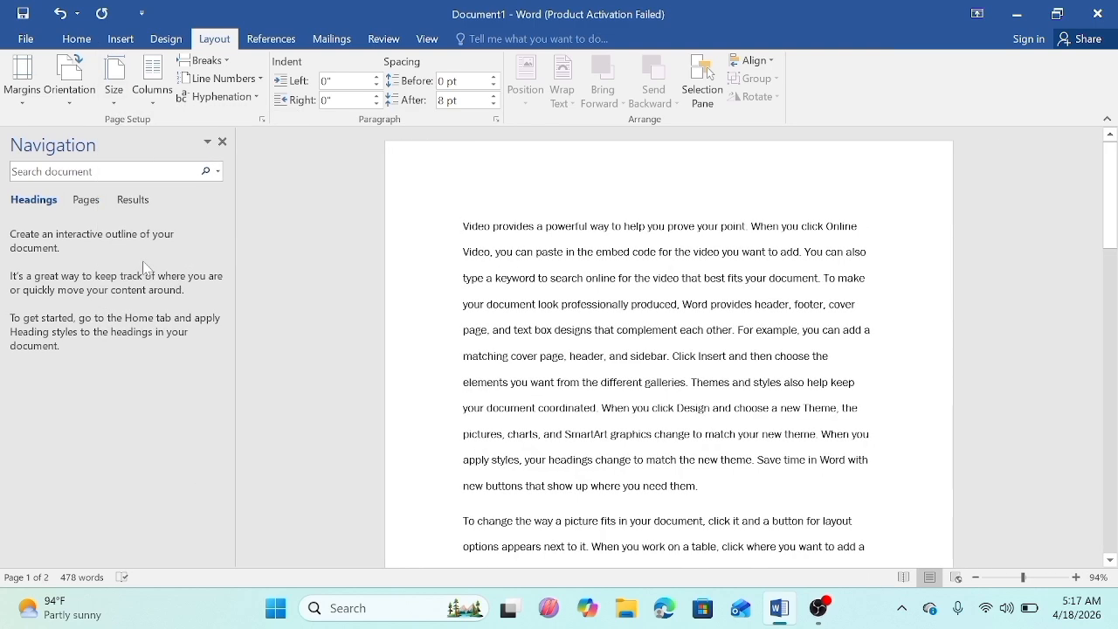
click(114, 83)
click(191, 161)
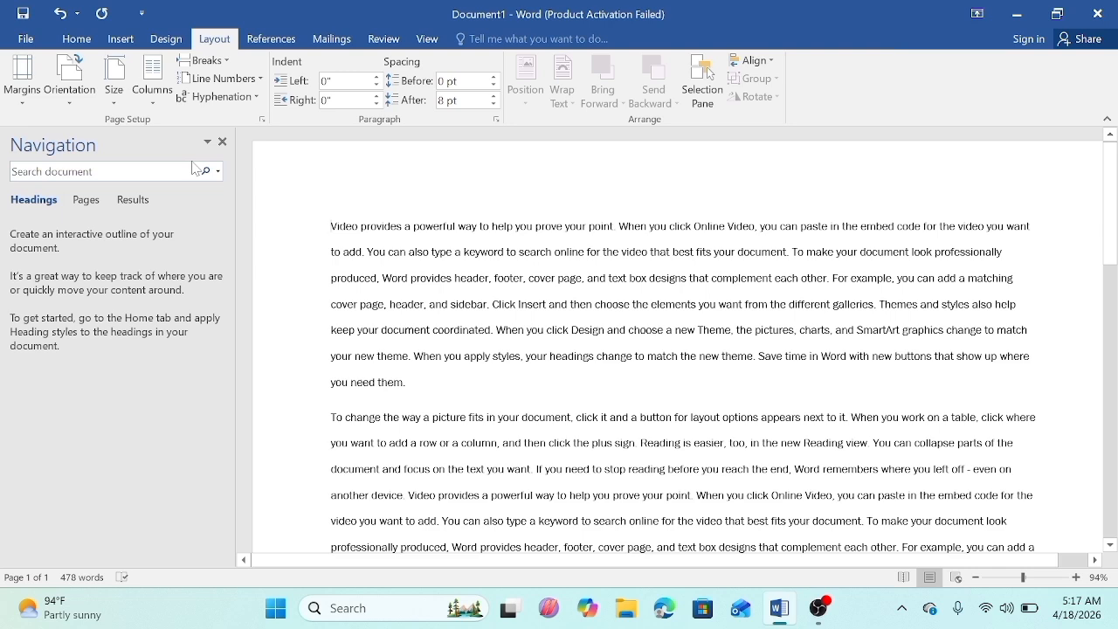
Step: Open the settings for additional paper sizes
click(127, 103)
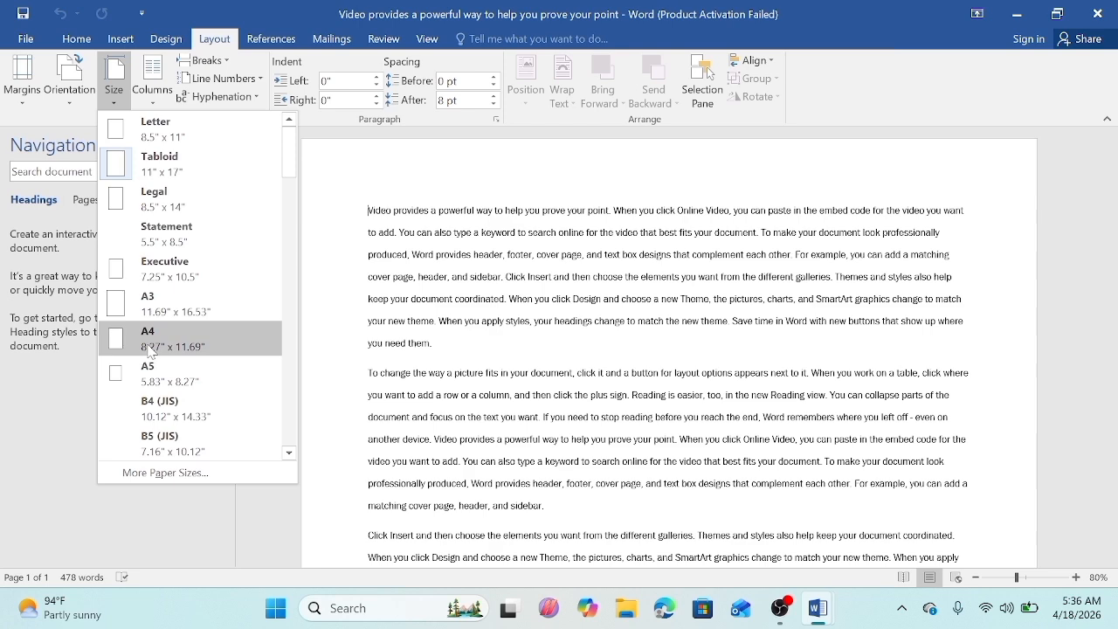
click(175, 473)
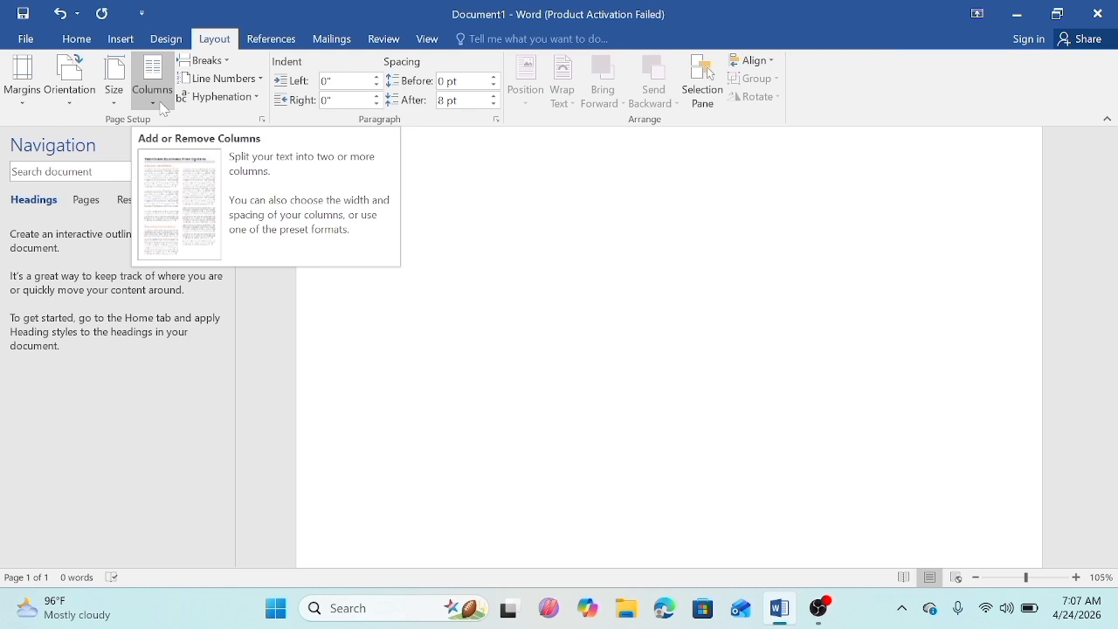
Step: Generate sample text in the blank document with the formula =rand(5,5)
click(536, 287)
text(=ran)
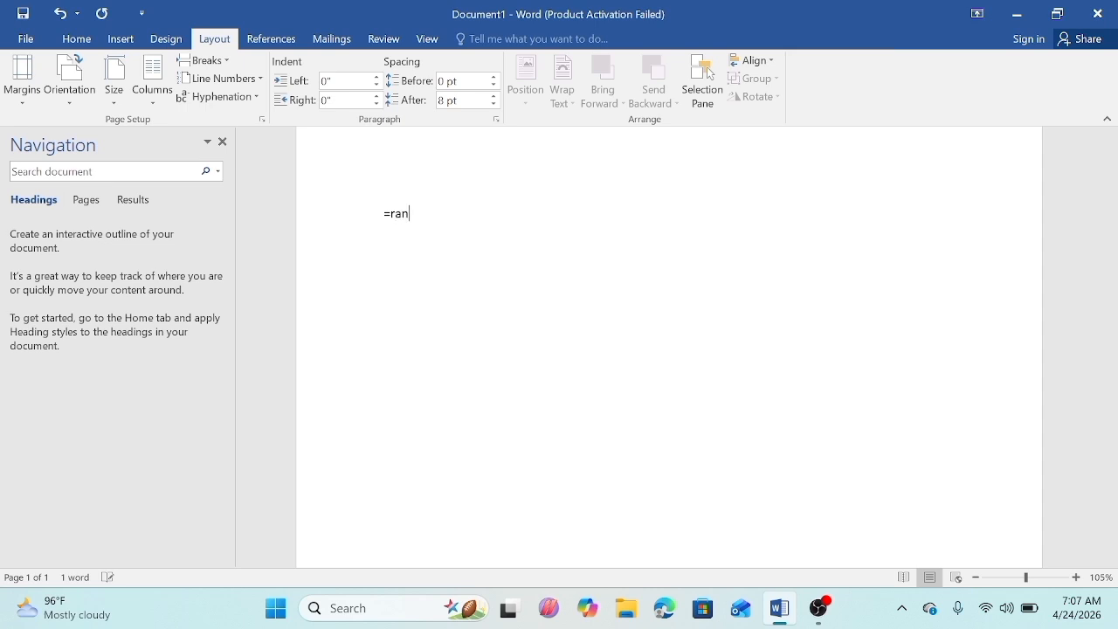
text(d(5,5))
key(Return)
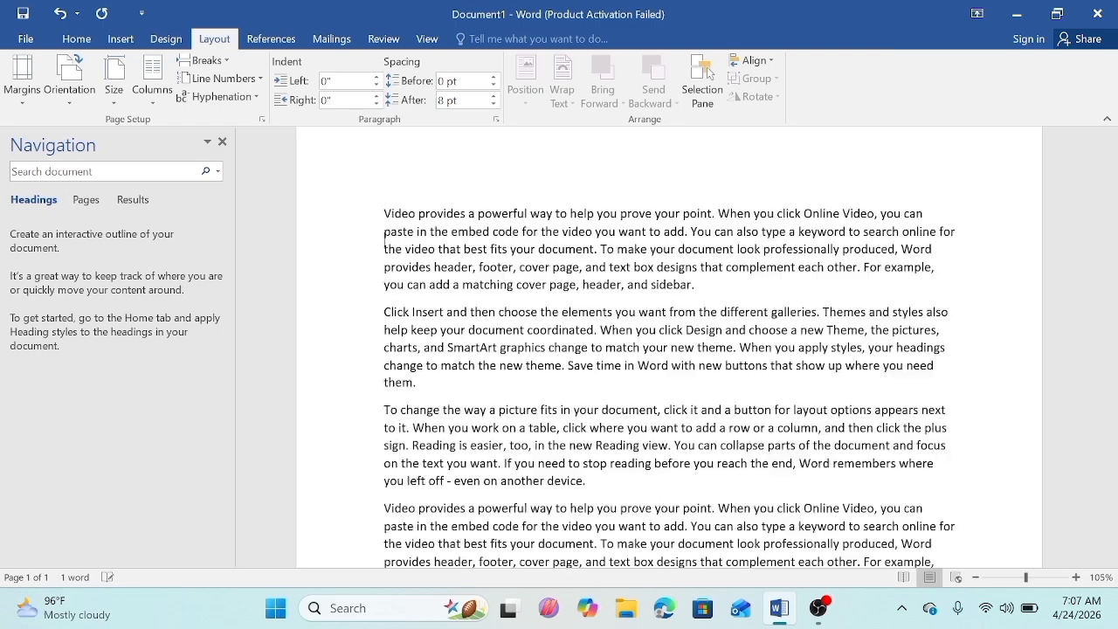
Step: Select all of the sample text and arrange it in two columns
scroll(668, 347, up, 4)
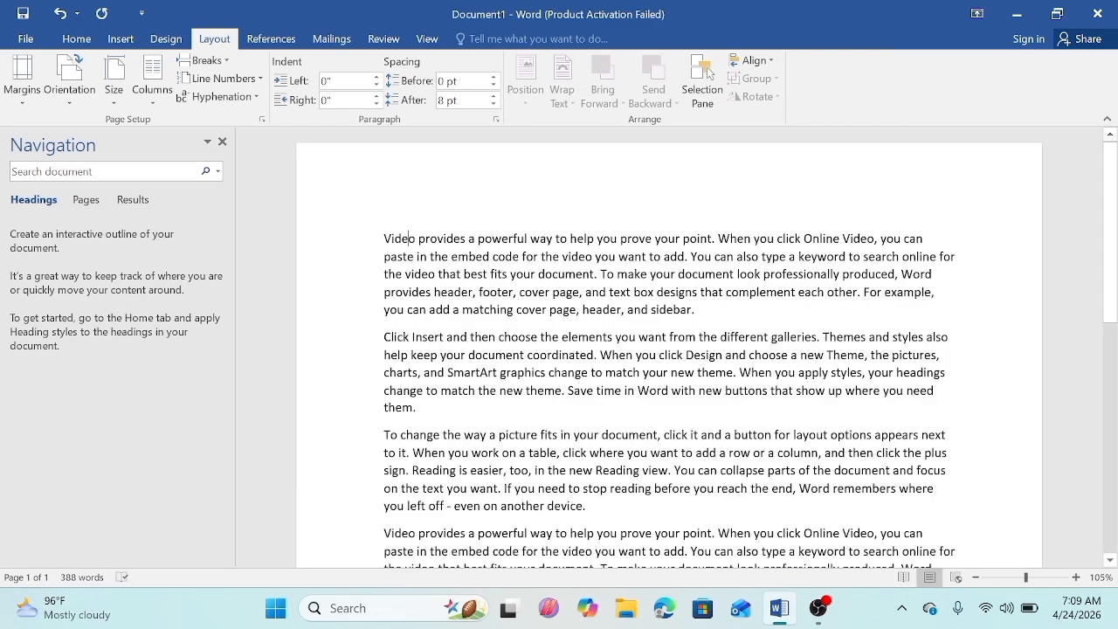
triple_click(356, 233)
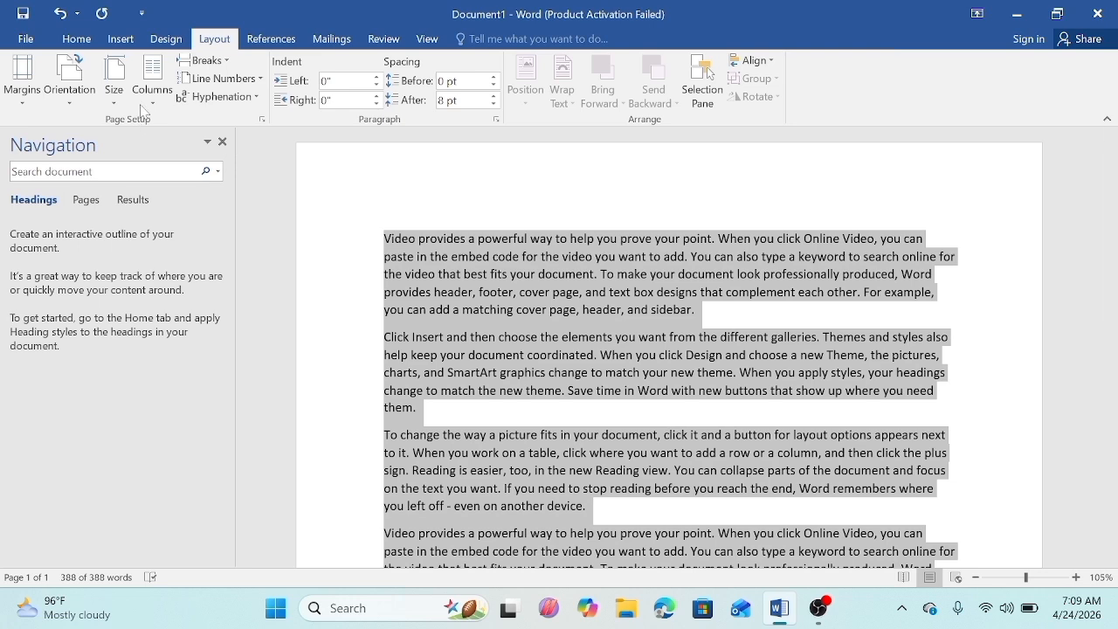
click(152, 80)
click(175, 163)
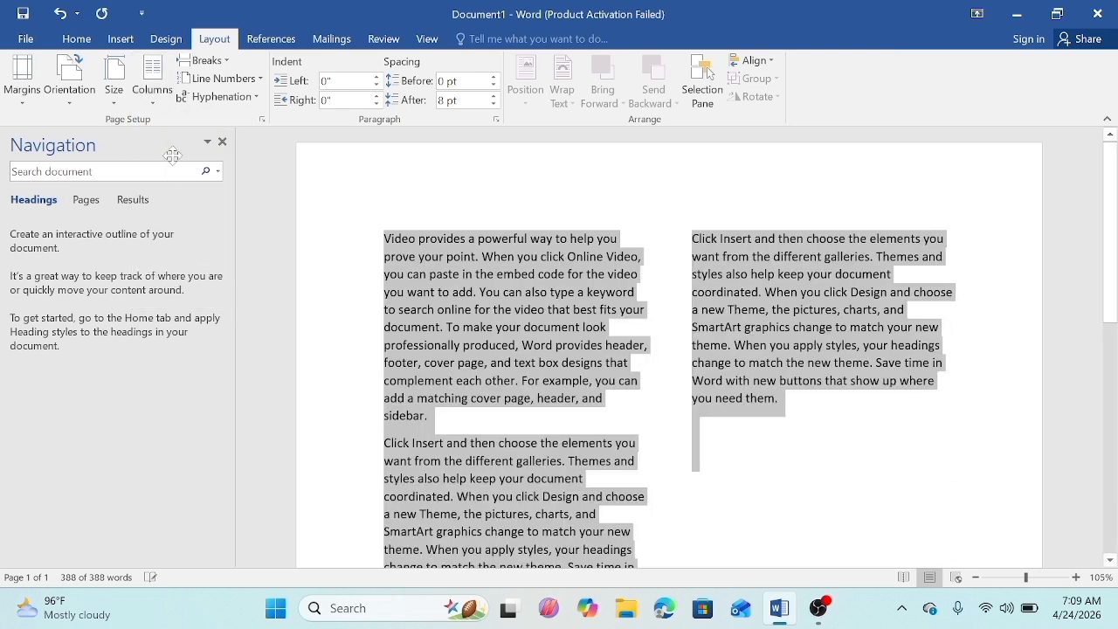
click(509, 169)
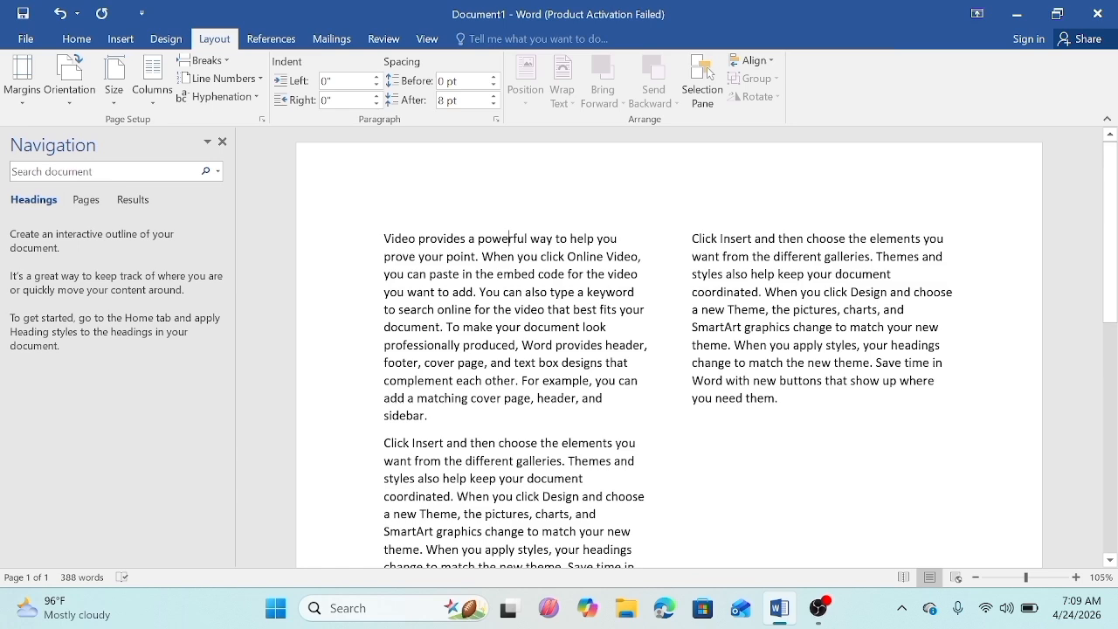
Step: Select the entire document text and arrange it in three columns
key(ctrl+a)
click(153, 96)
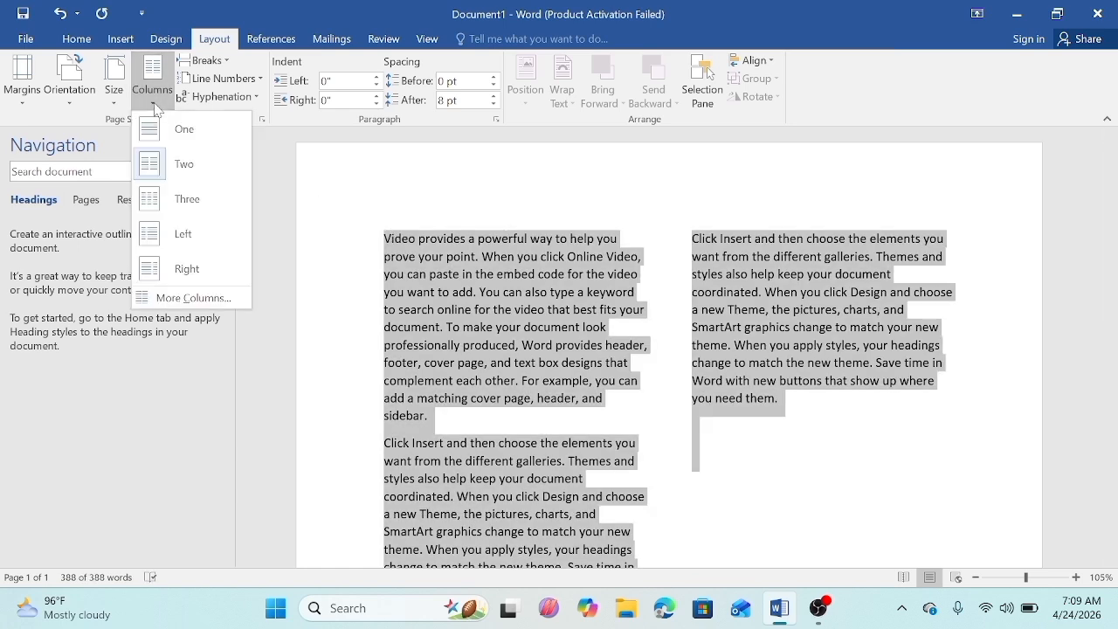
click(176, 205)
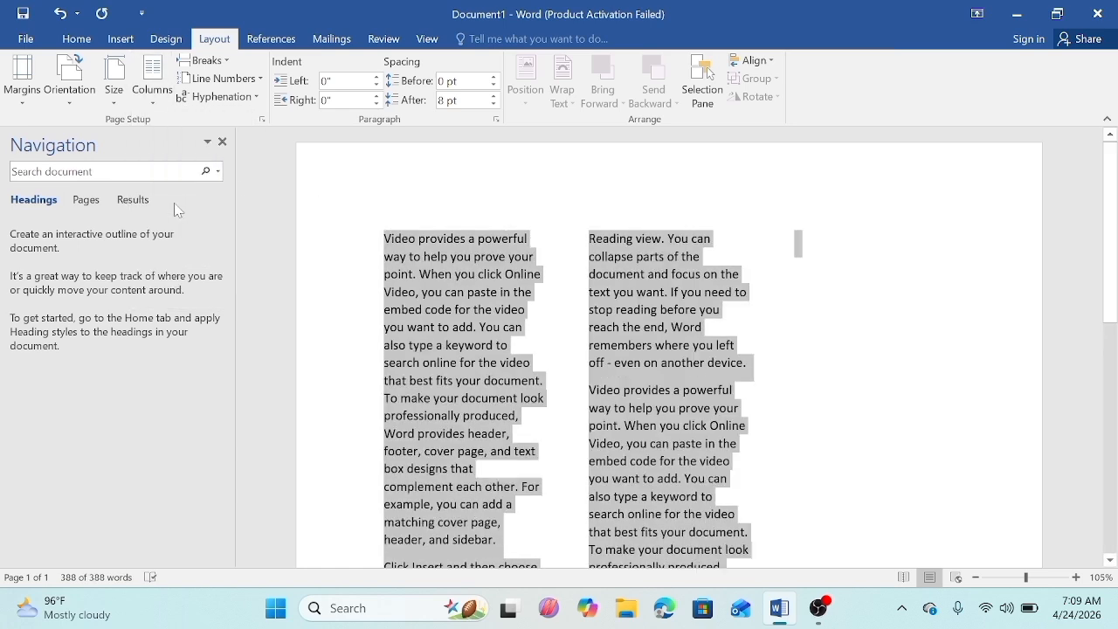
Step: Enter the filler lines "8i878eo8wuduejddskdj" and "uo8wueiwje920qekdoiwiuel ejes" in the empty third column
click(832, 300)
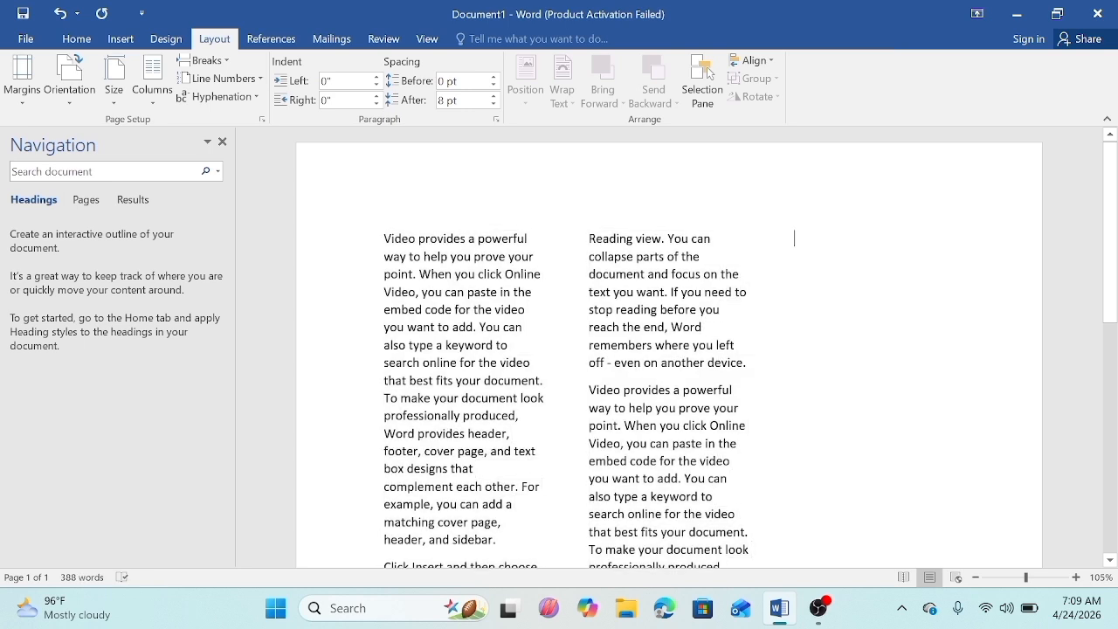
text(8i878eo8wuduejddskdj)
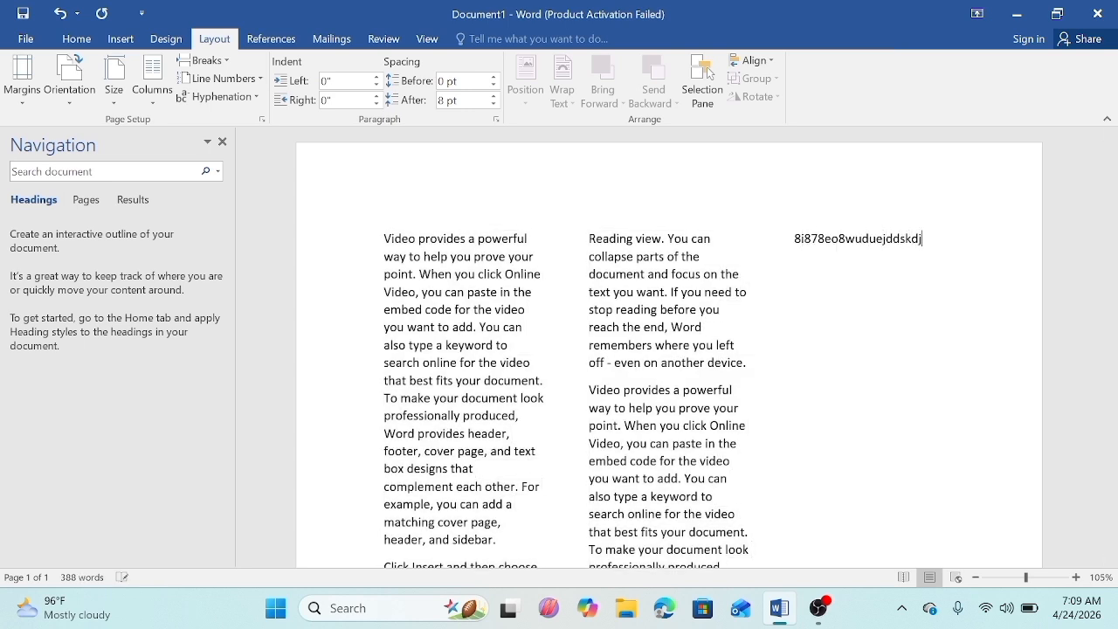
key(Return)
text(uo8wueiwje920qekdoiwiuel ejes)
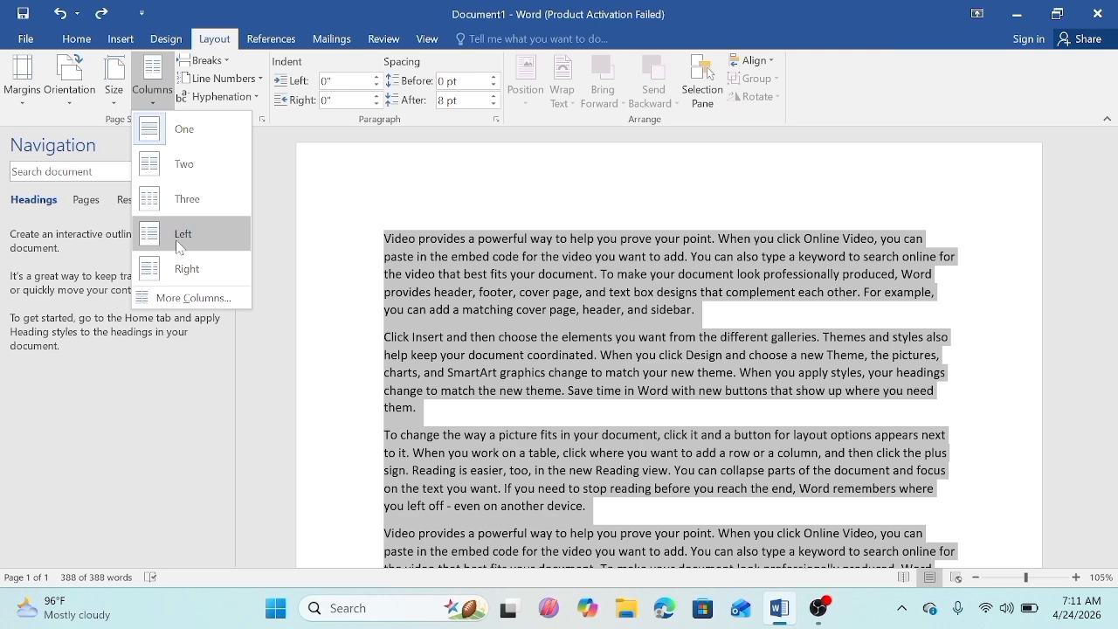
Step: Arrange the selected text in the Left column preset, followed by the Right column preset
click(178, 247)
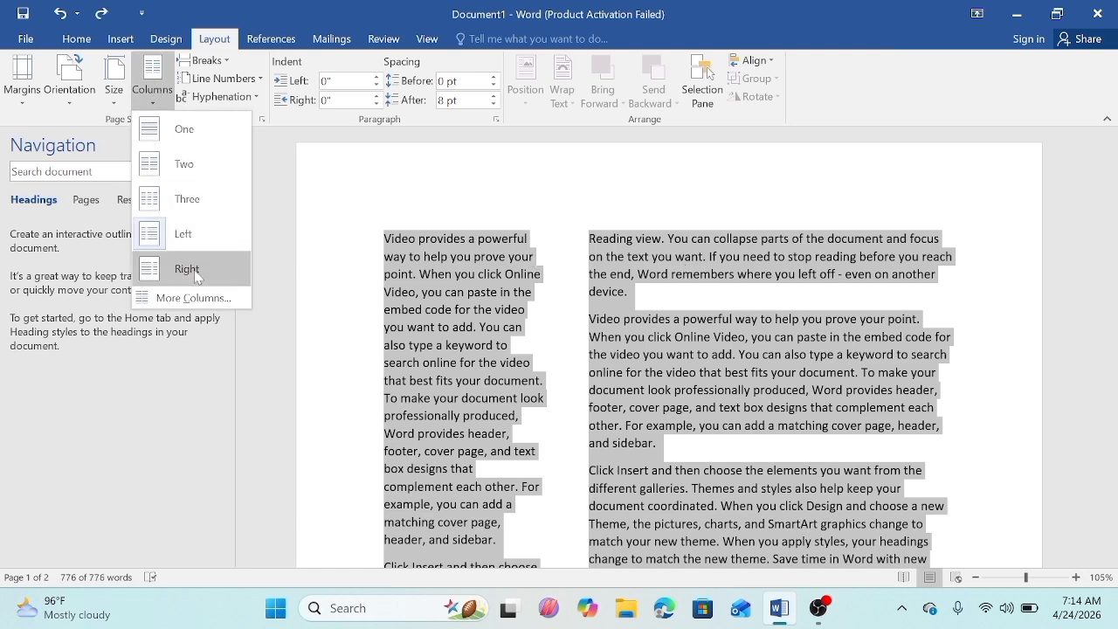
click(196, 277)
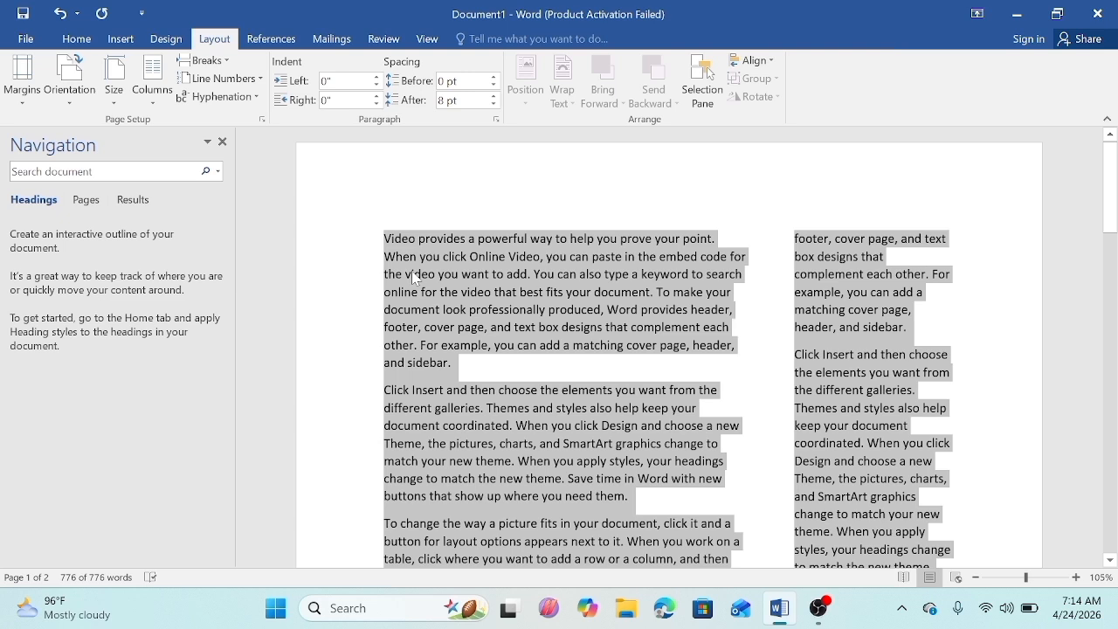
Step: Set the number of columns for the selected text to 5 with the custom column settings
click(154, 91)
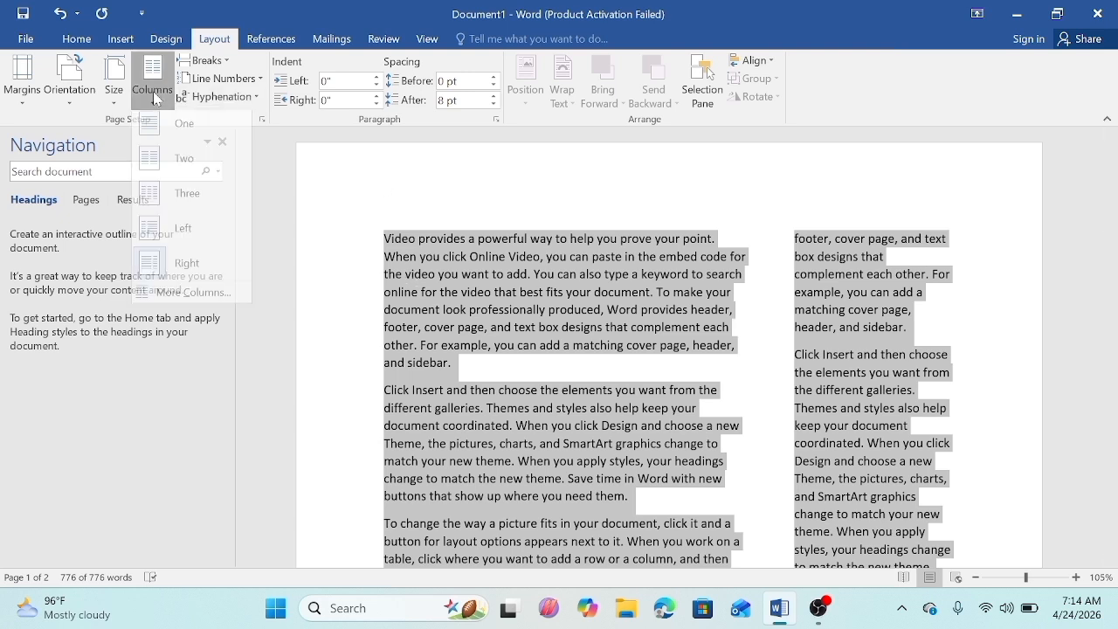
click(210, 300)
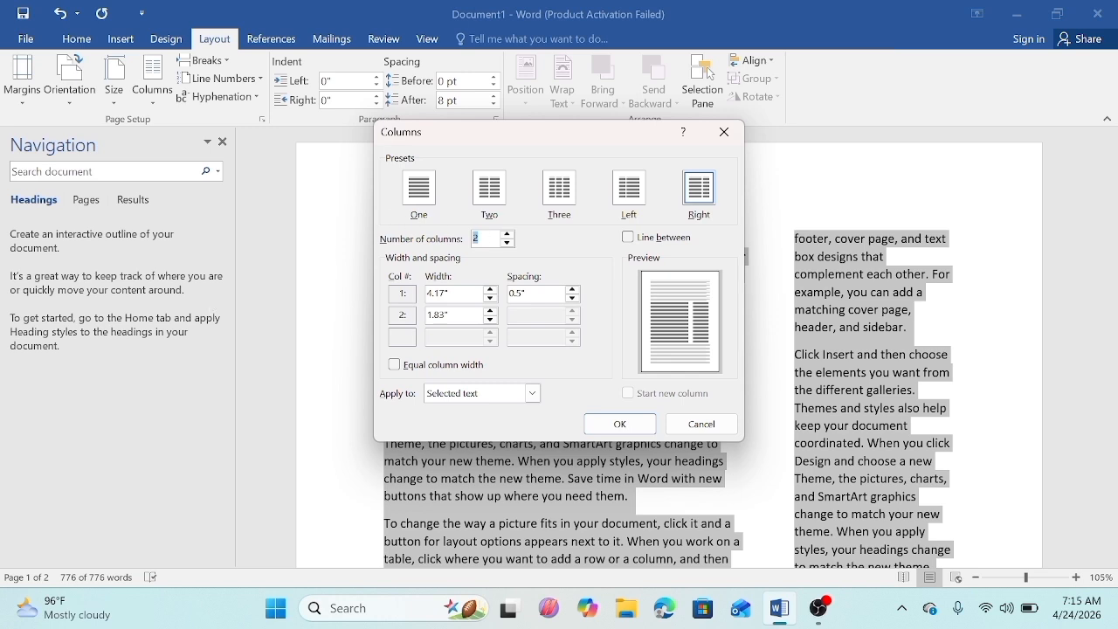
key(BackSpace)
text(5)
click(621, 424)
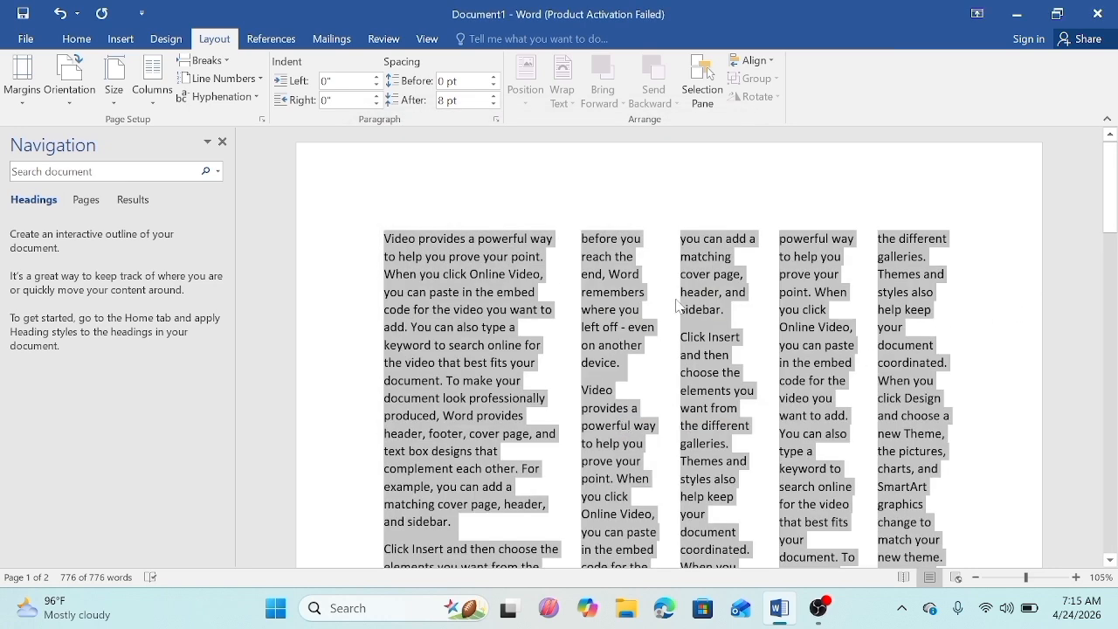
Step: Select all of the five-column text and delete it from the document
click(751, 290)
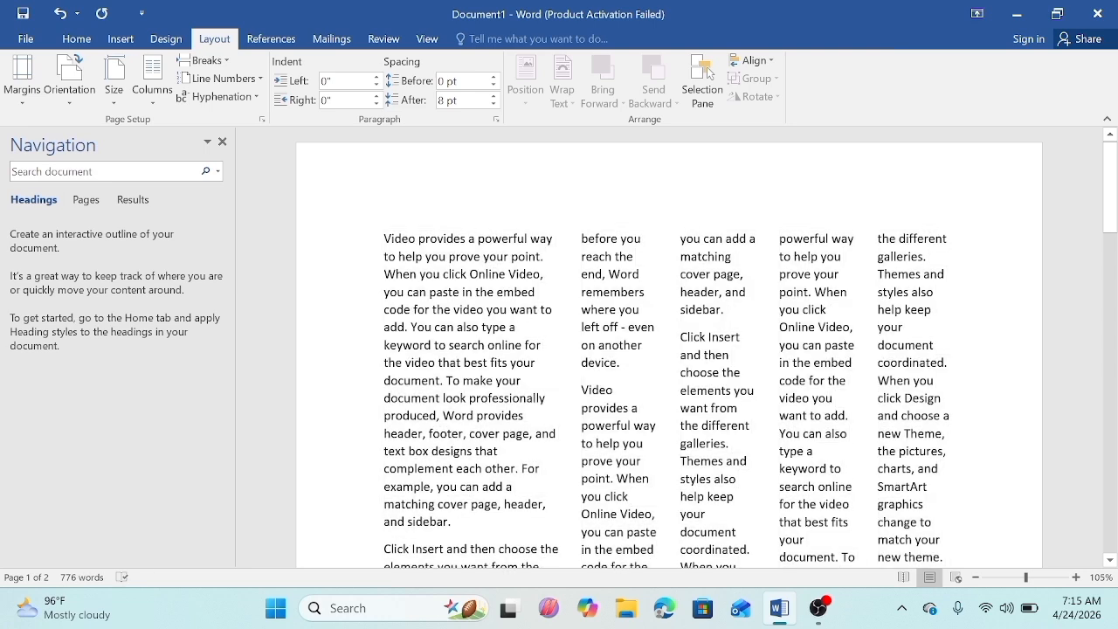
key(ctrl+a)
key(Delete)
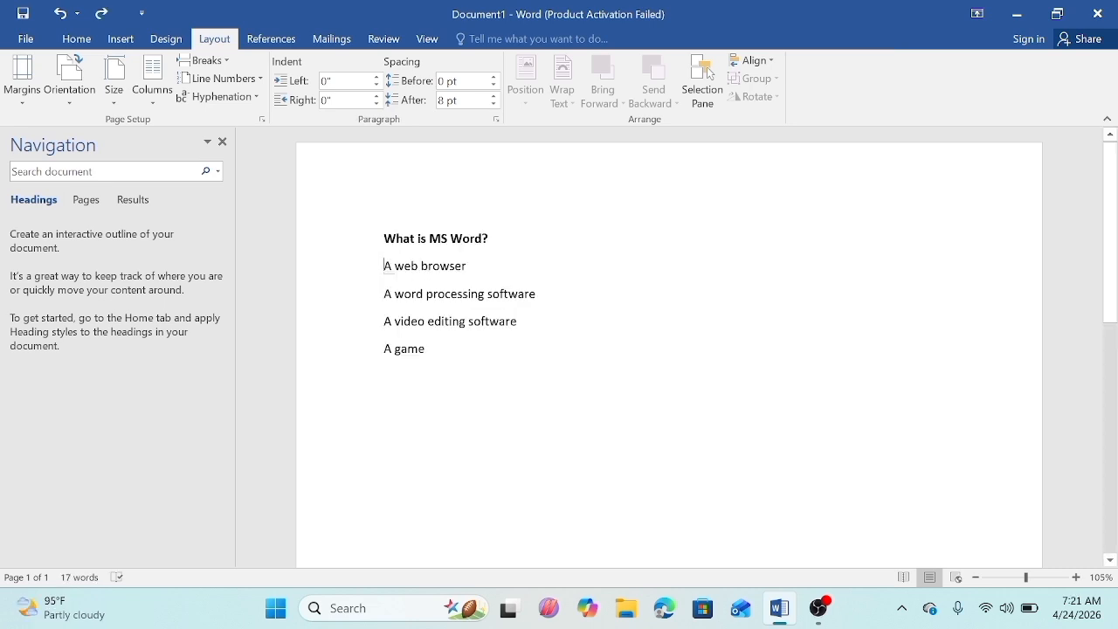
Step: Number the four answer options under "What is MS Word?" with the 1) 2) 3) format
key(shift+Down)
key(shift+Down)
key(shift+Down)
key(shift+Down)
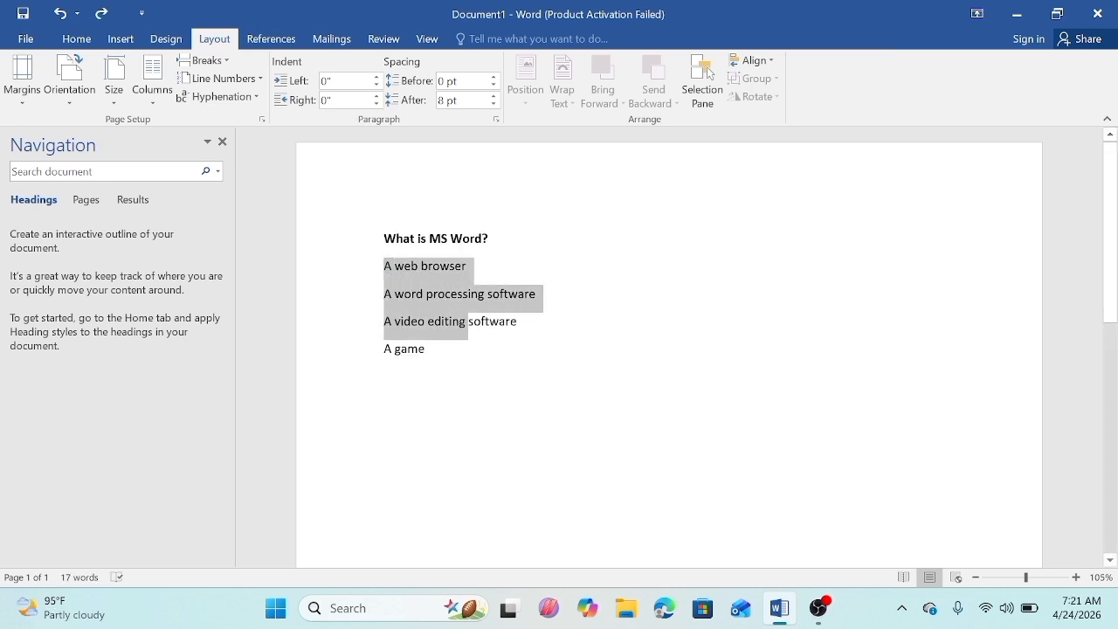
click(76, 42)
click(377, 67)
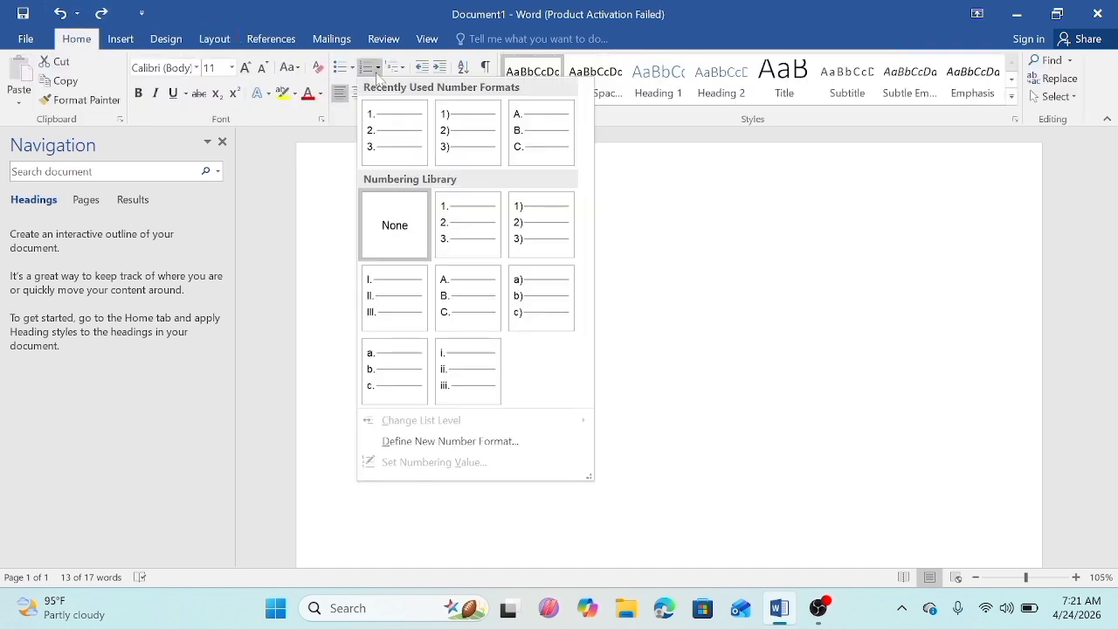
click(455, 137)
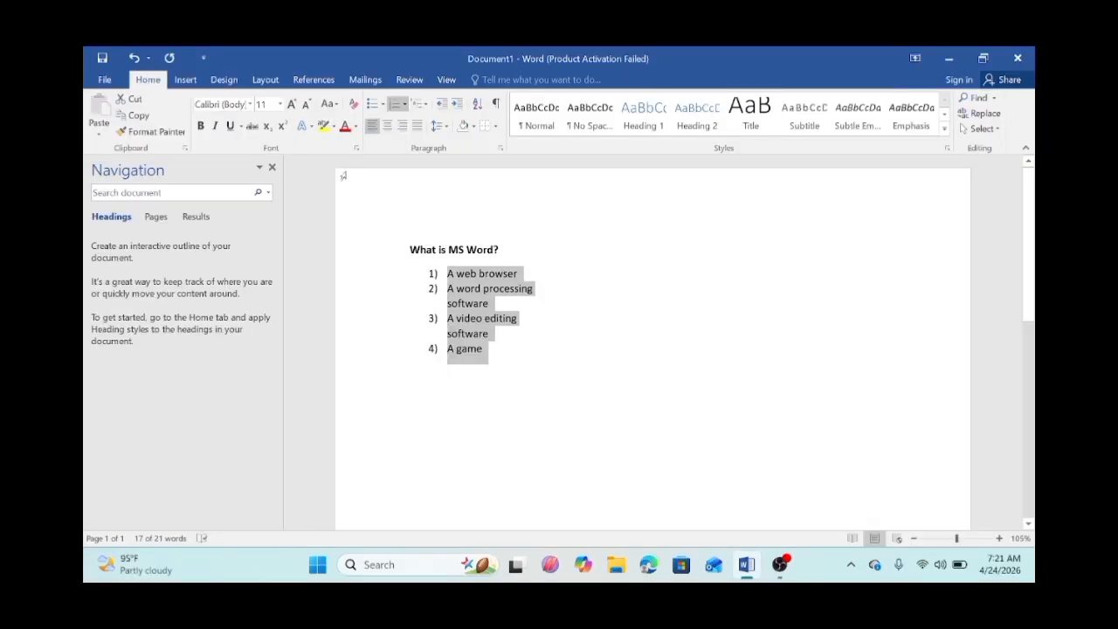
Step: Arrange the four numbered answer options in two columns
click(266, 80)
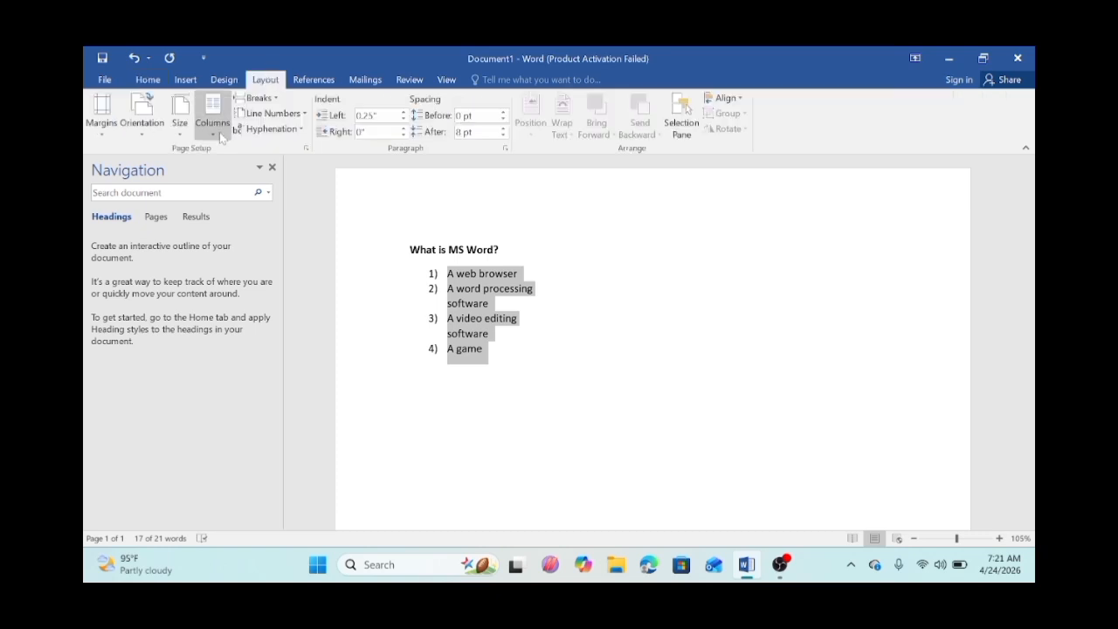
click(216, 131)
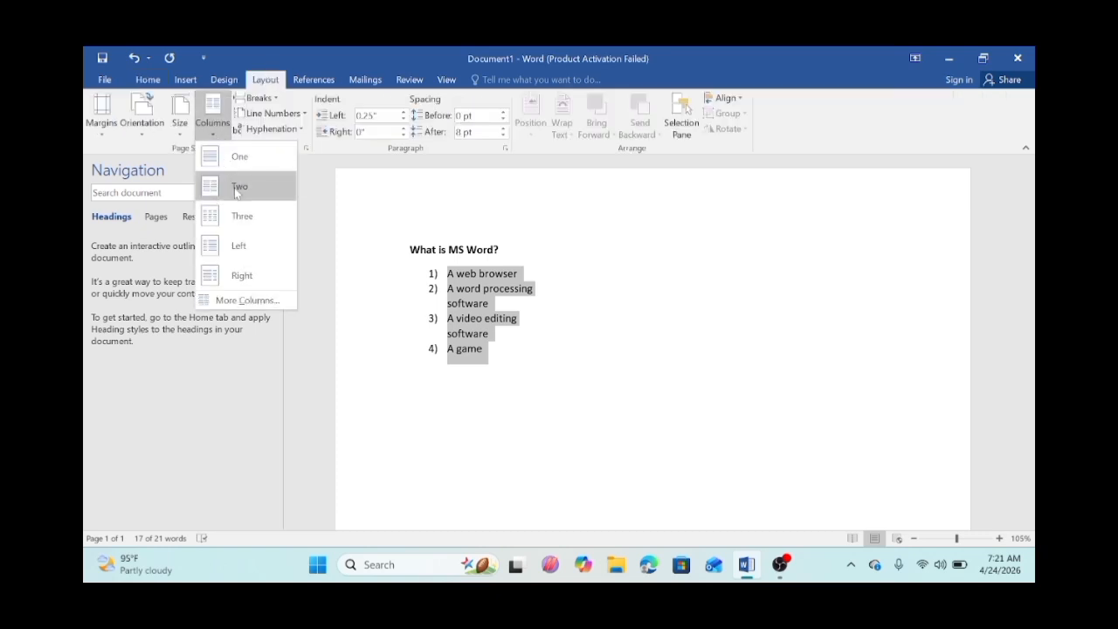
click(234, 180)
click(411, 312)
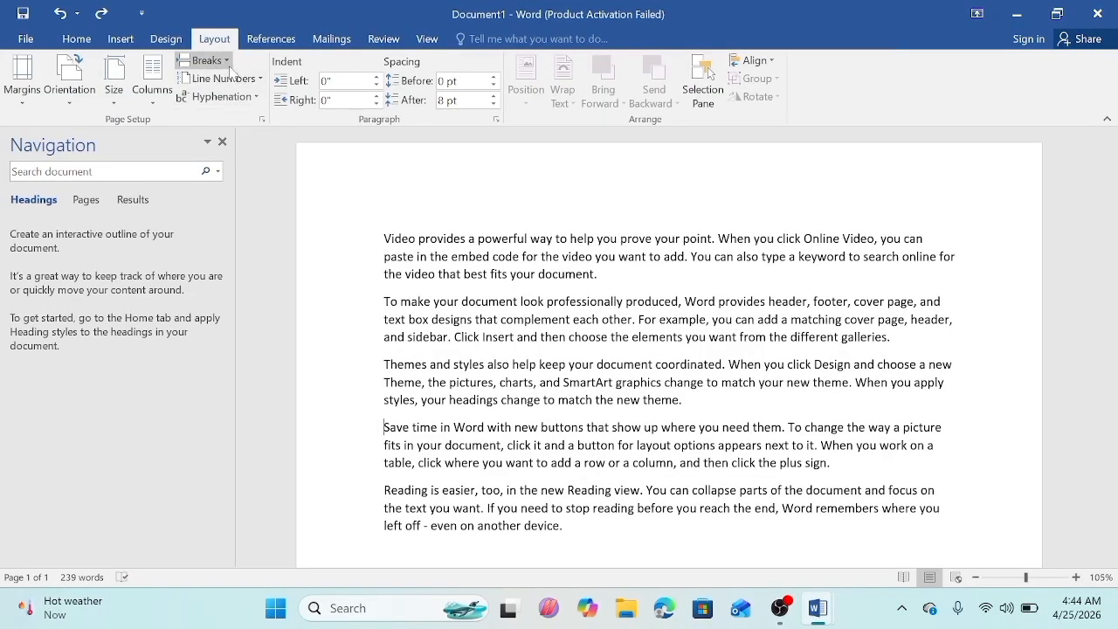
click(229, 65)
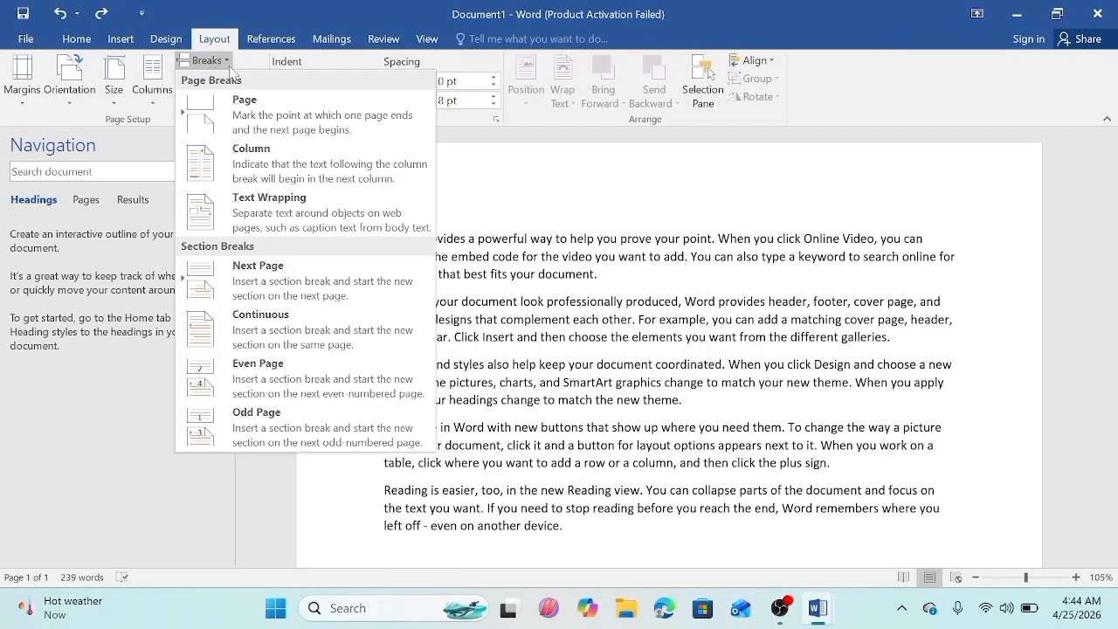
click(251, 108)
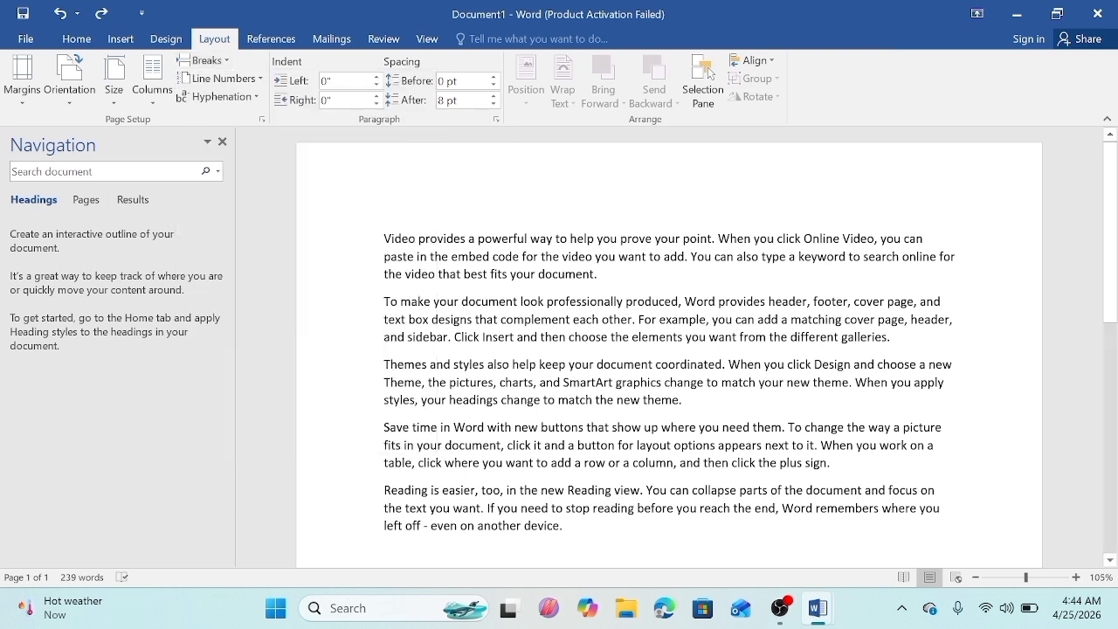
key(shift+Down)
key(shift+Down)
key(shift+Down)
key(shift+Down)
key(shift+Down)
key(shift+Down)
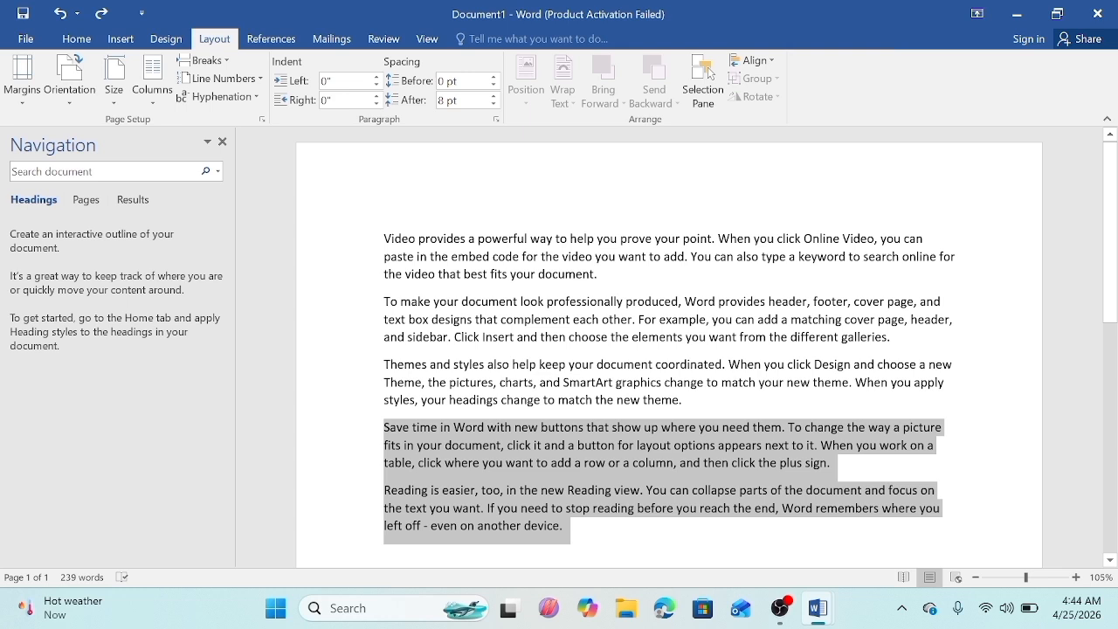
Step: Insert a page break before the paragraph beginning "Save time in Word" and review the text on both pages
click(374, 449)
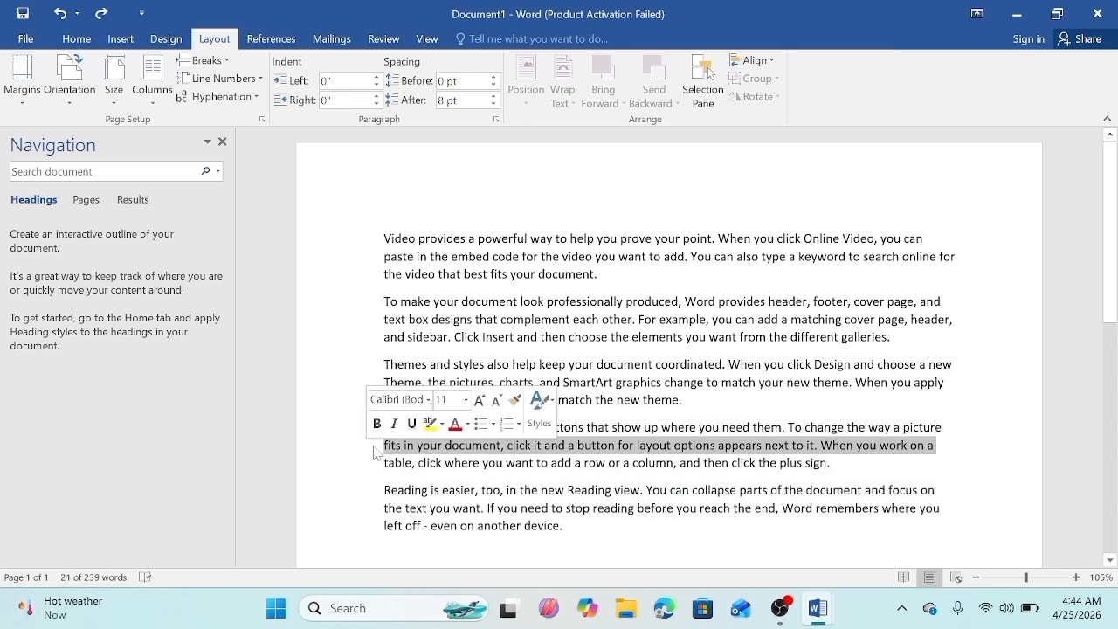
key(Left)
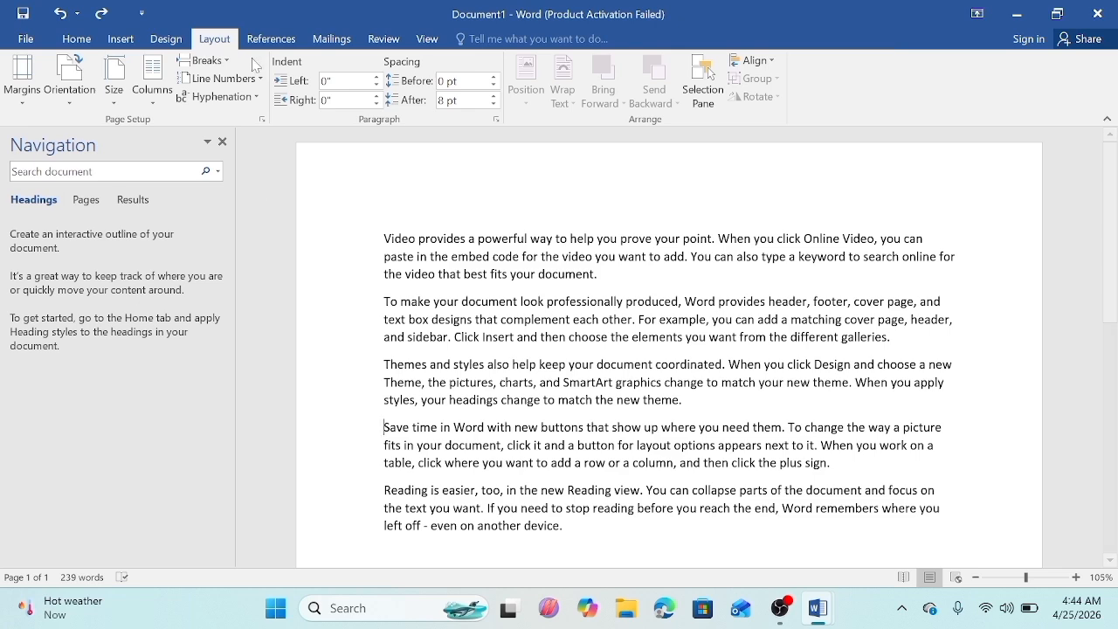
click(213, 61)
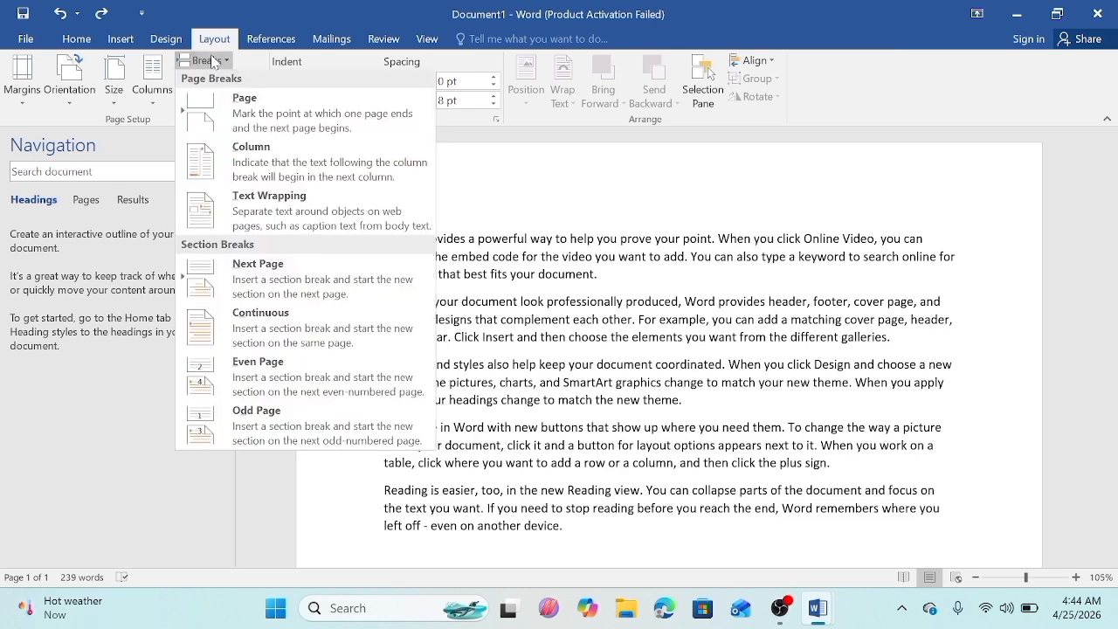
click(238, 104)
drag(1116, 305, 1116, 343)
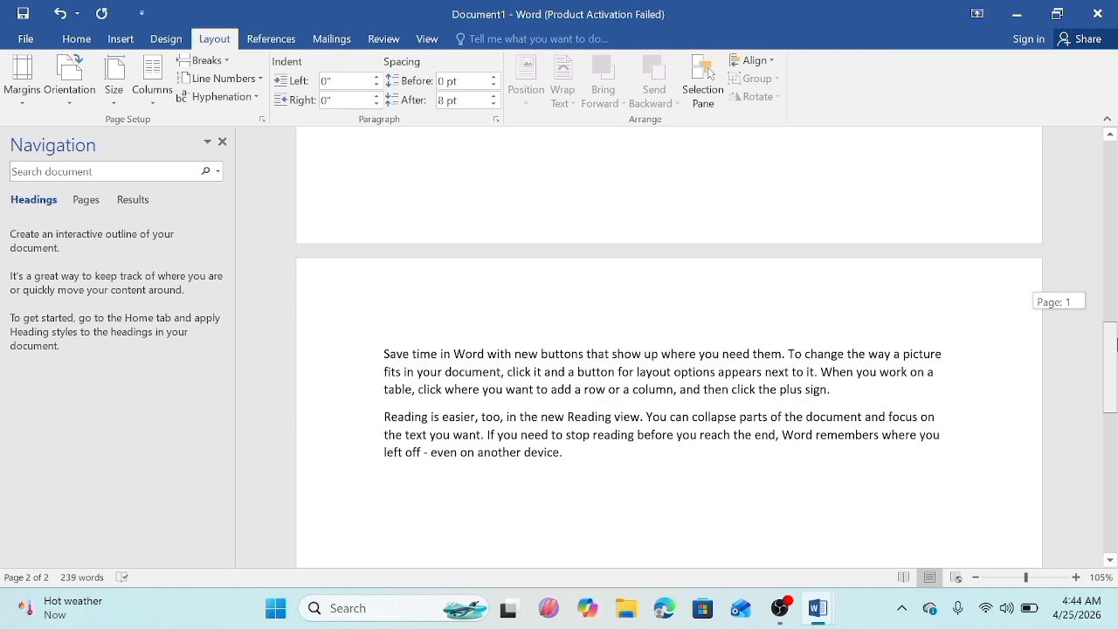
drag(1117, 343, 1115, 149)
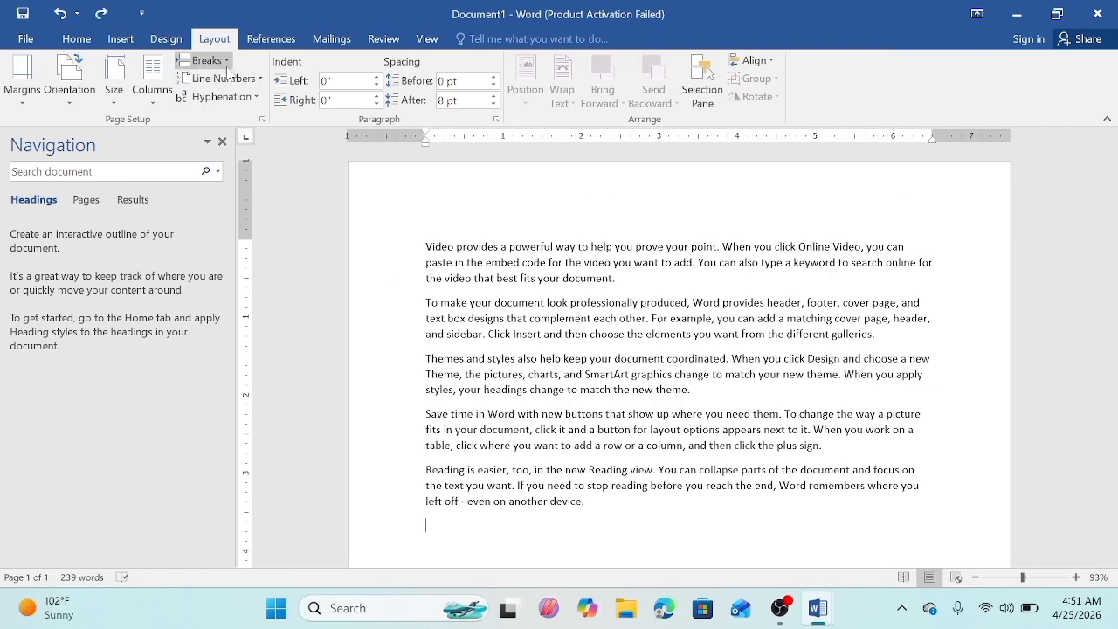
Step: Arrange the five-paragraph sample text in three columns
click(203, 61)
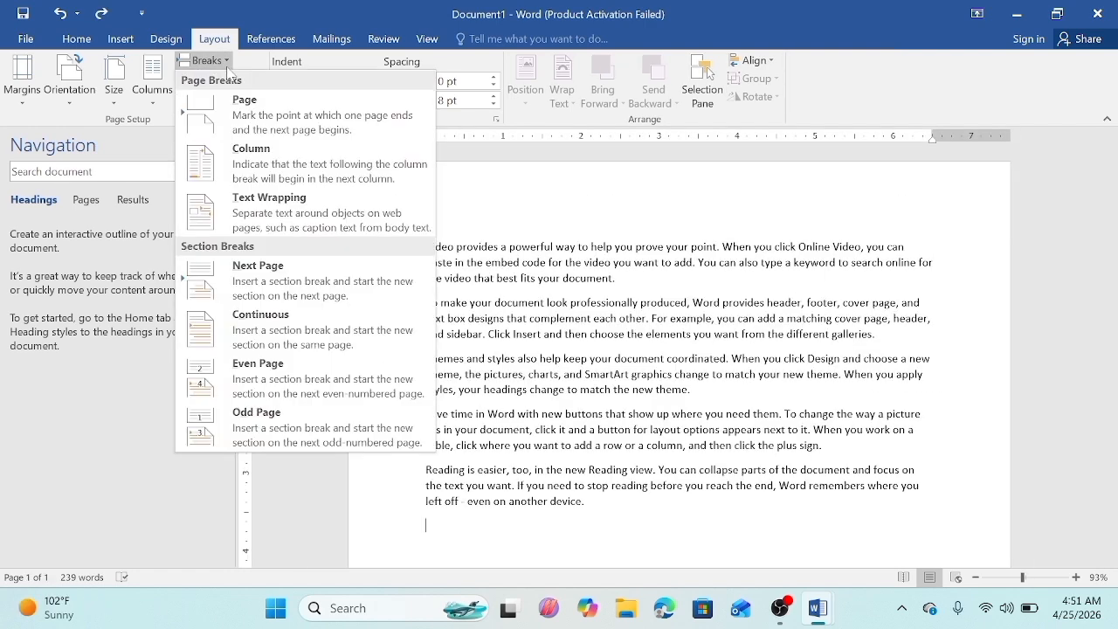
click(469, 200)
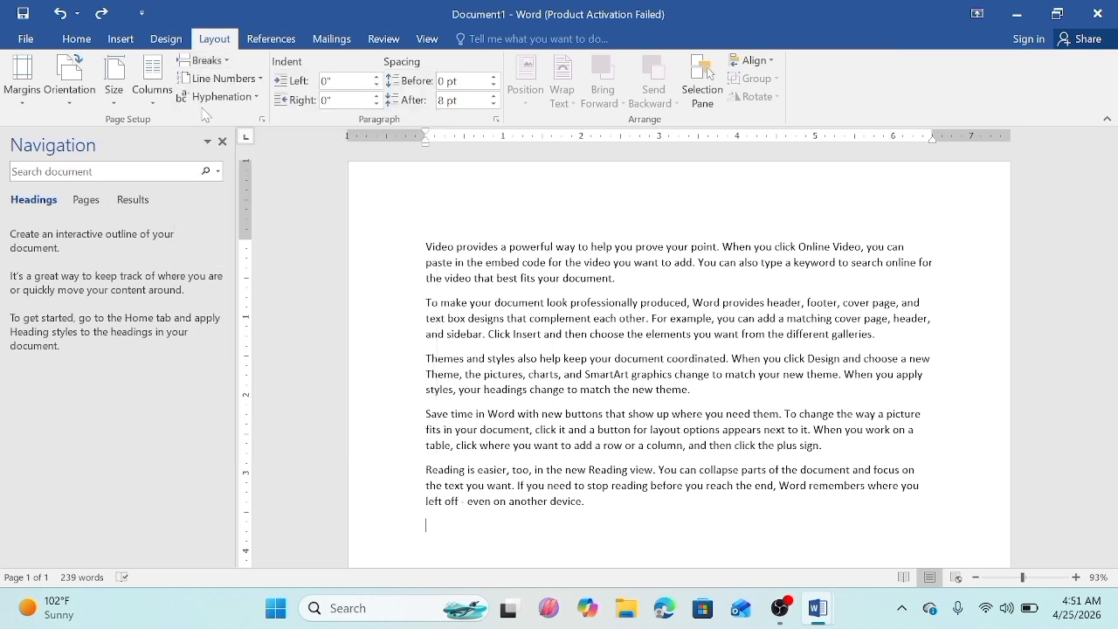
click(150, 90)
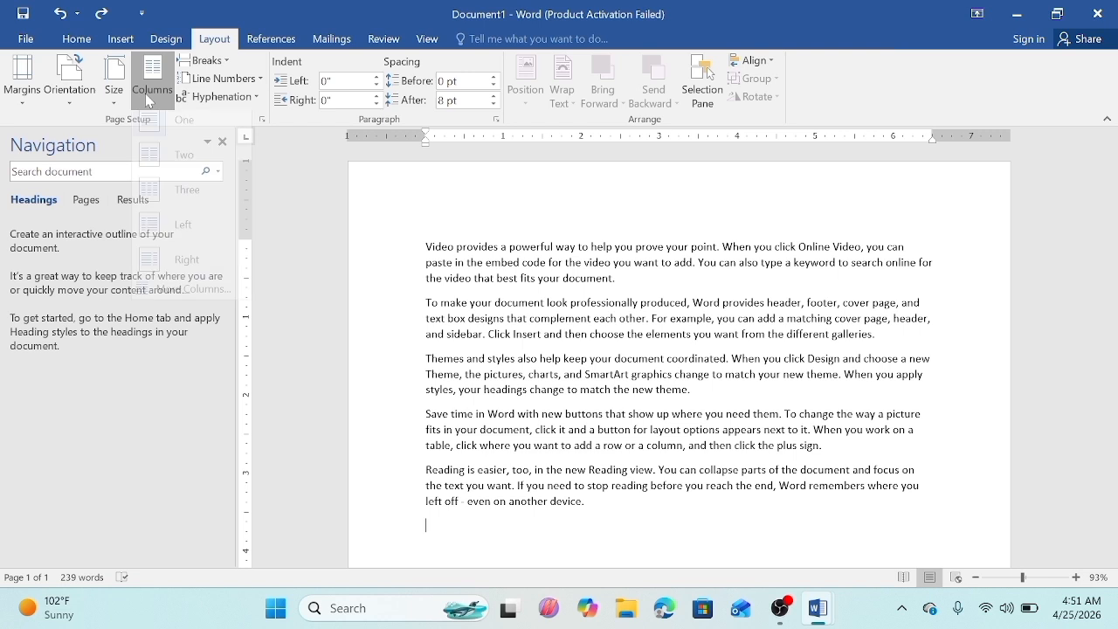
click(189, 194)
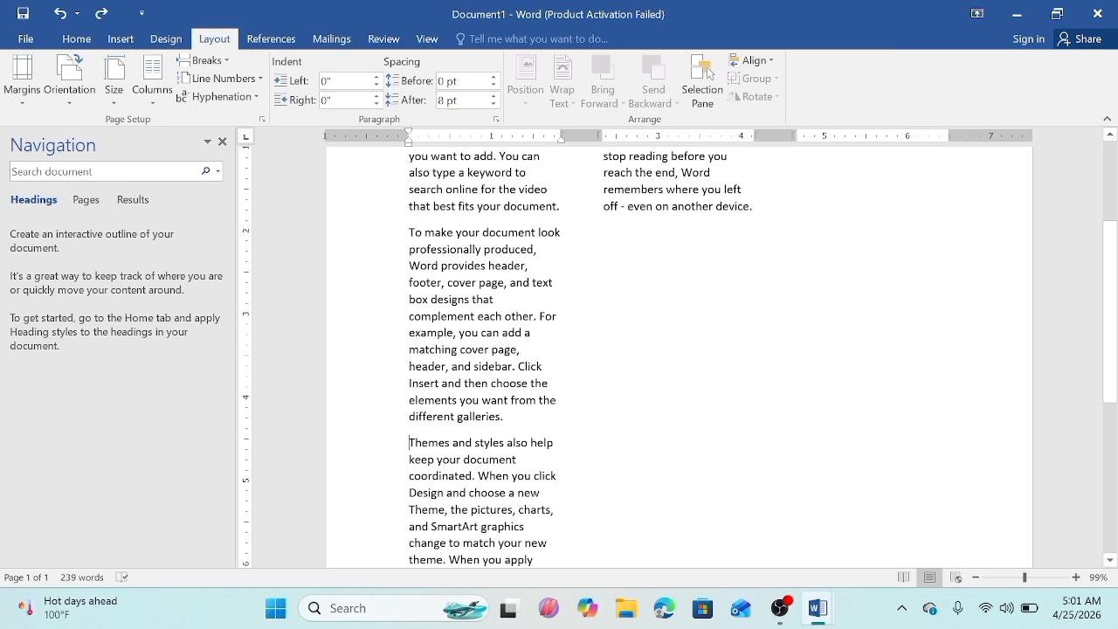
Step: Insert column breaks before the paragraphs beginning "Themes and styles" and "Reading is easier"
click(208, 61)
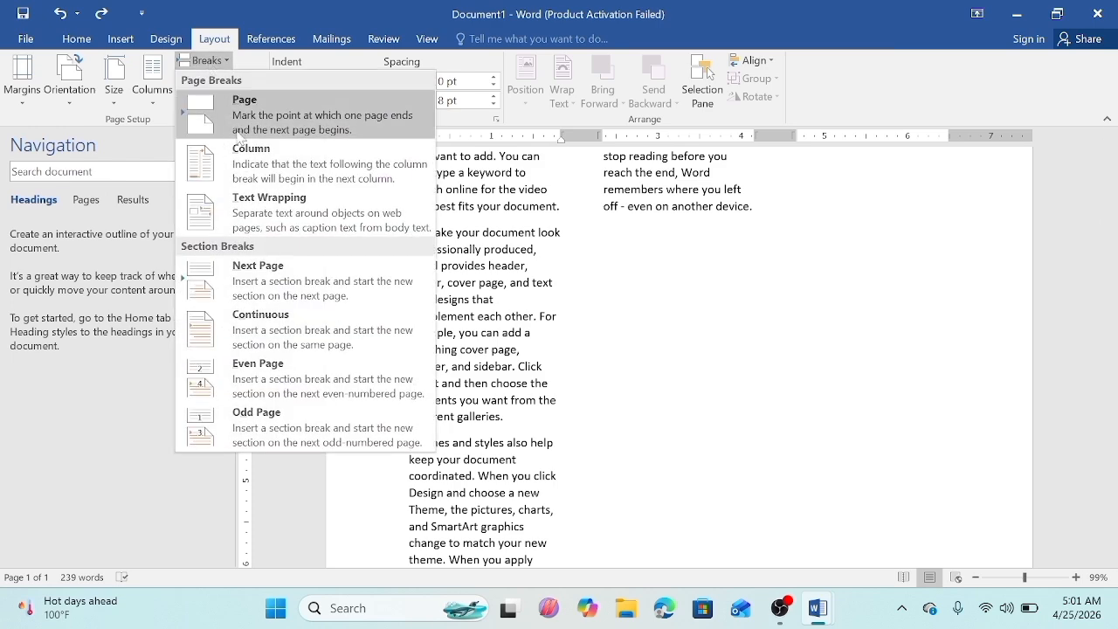
click(249, 155)
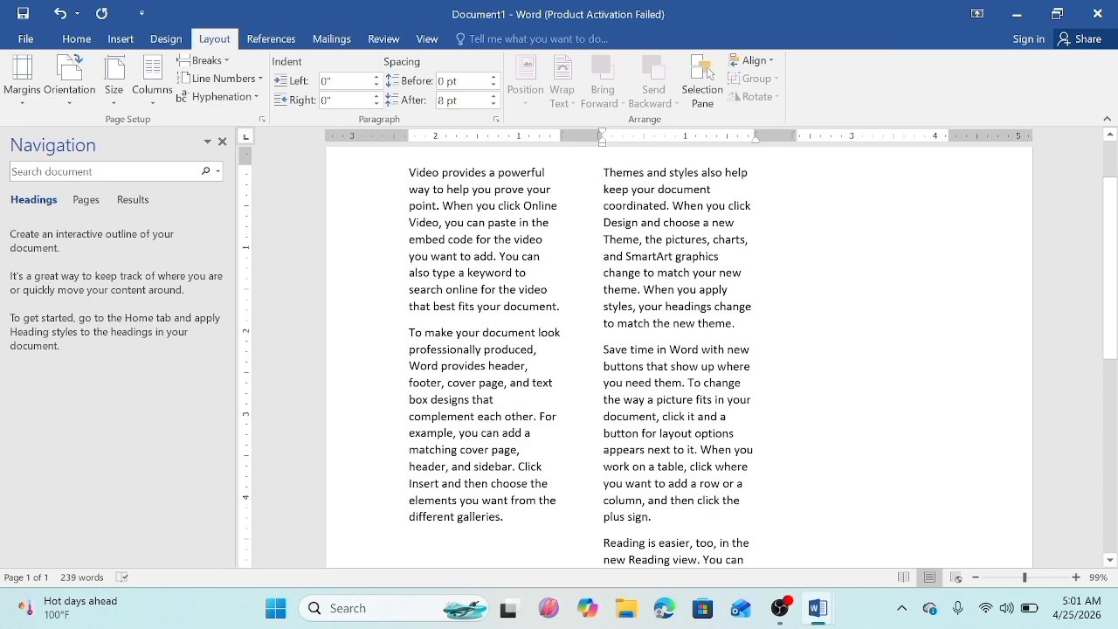
scroll(678, 358, down, 3)
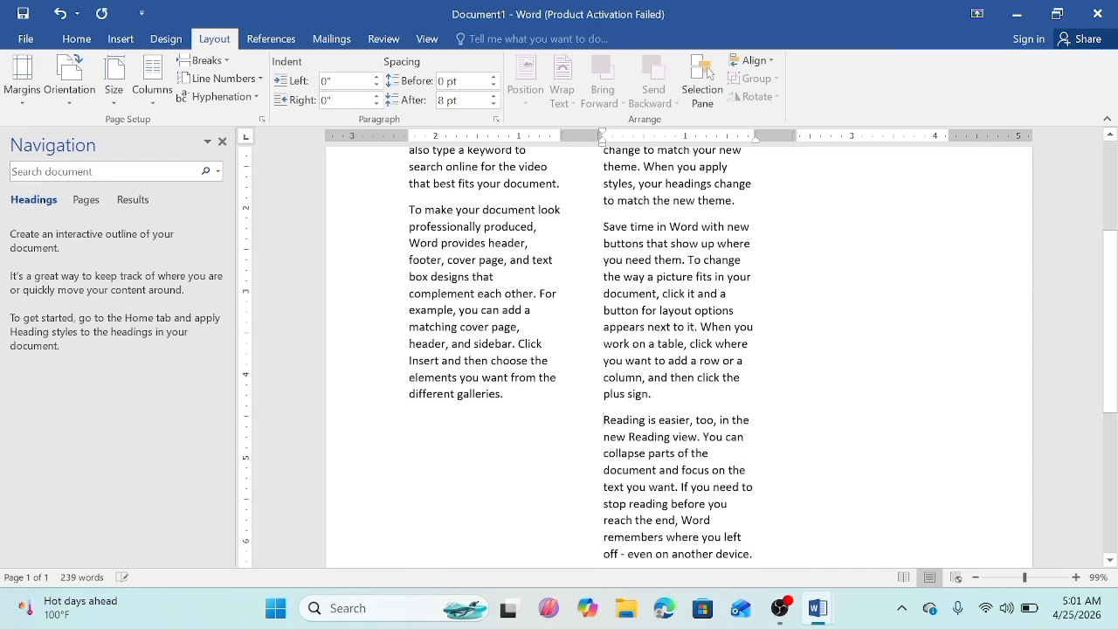
click(203, 60)
click(273, 150)
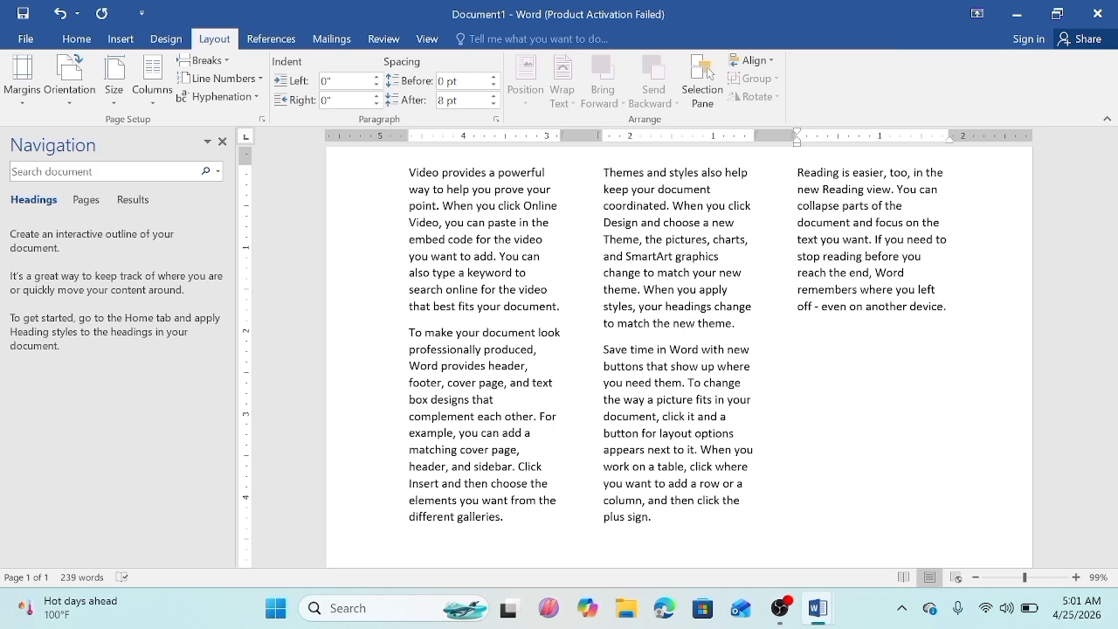
Step: Append the filler texts "ijidjodjdja", "oiauudoajdakjsspo", "lkddjsdkpa" and "josjopqa" to the ends of paragraphs in the third, second, first and second columns
text(jidjodjdja)
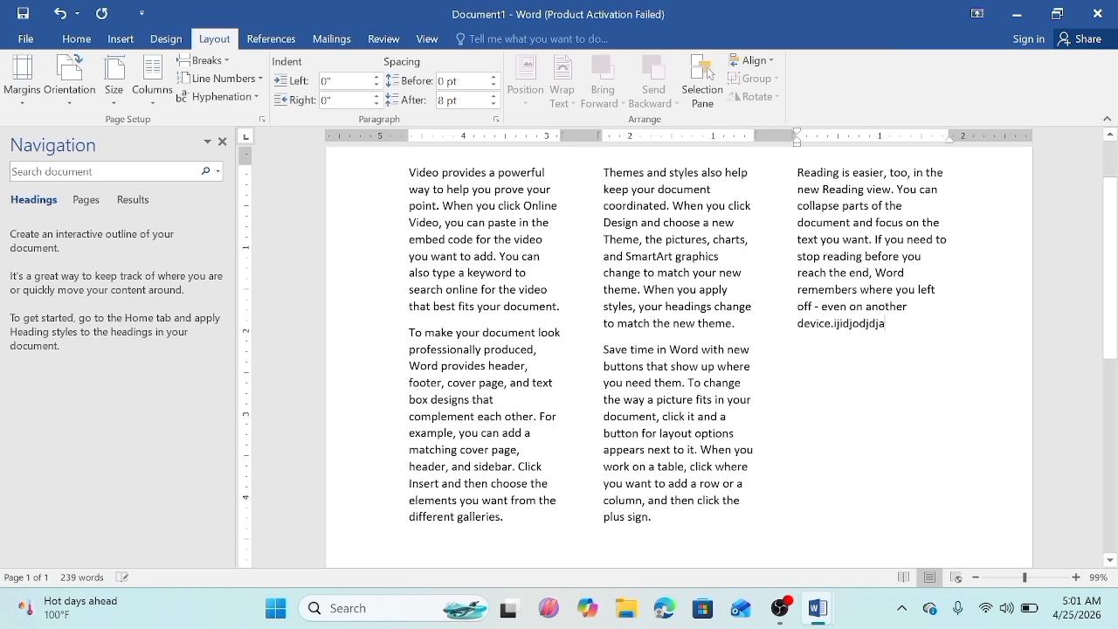
click(653, 517)
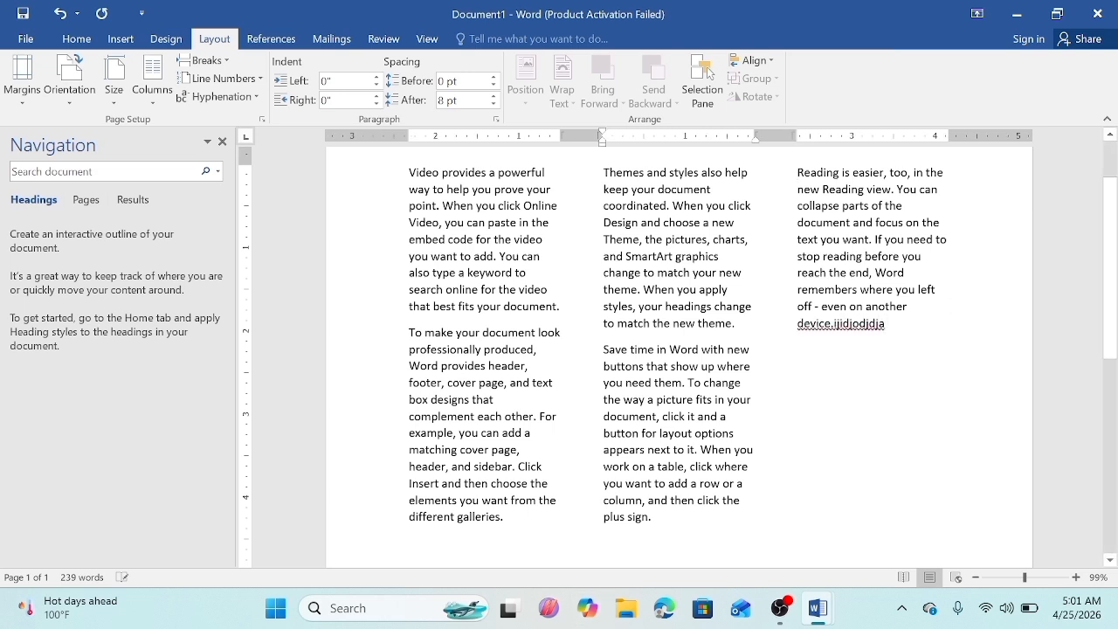
text(oiauudoajdakjsspo)
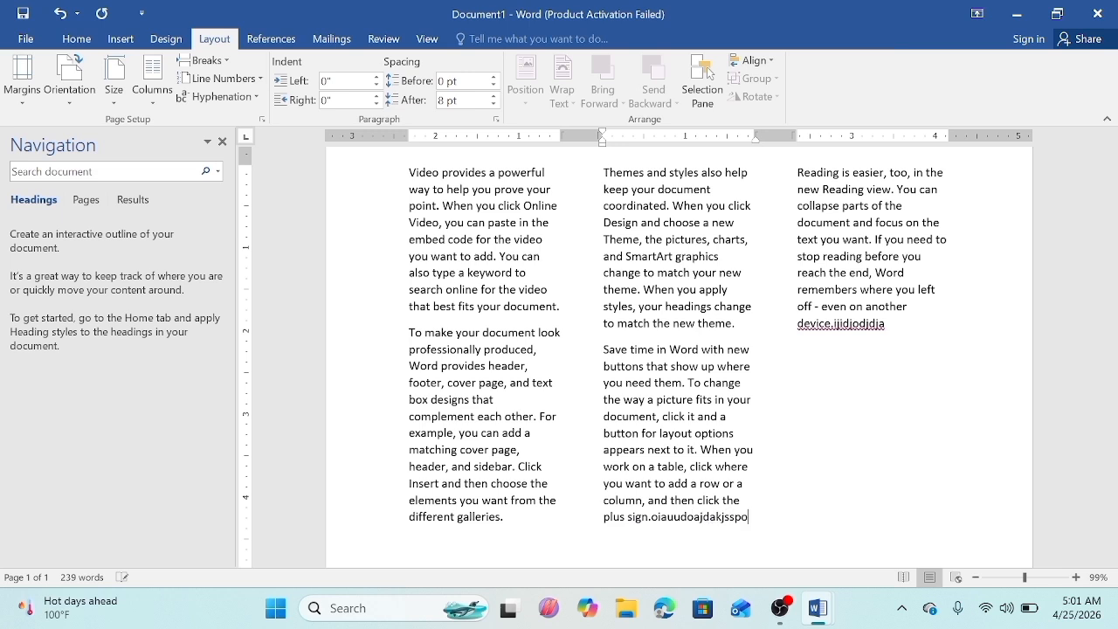
click(504, 517)
text(lkddjsdkpa)
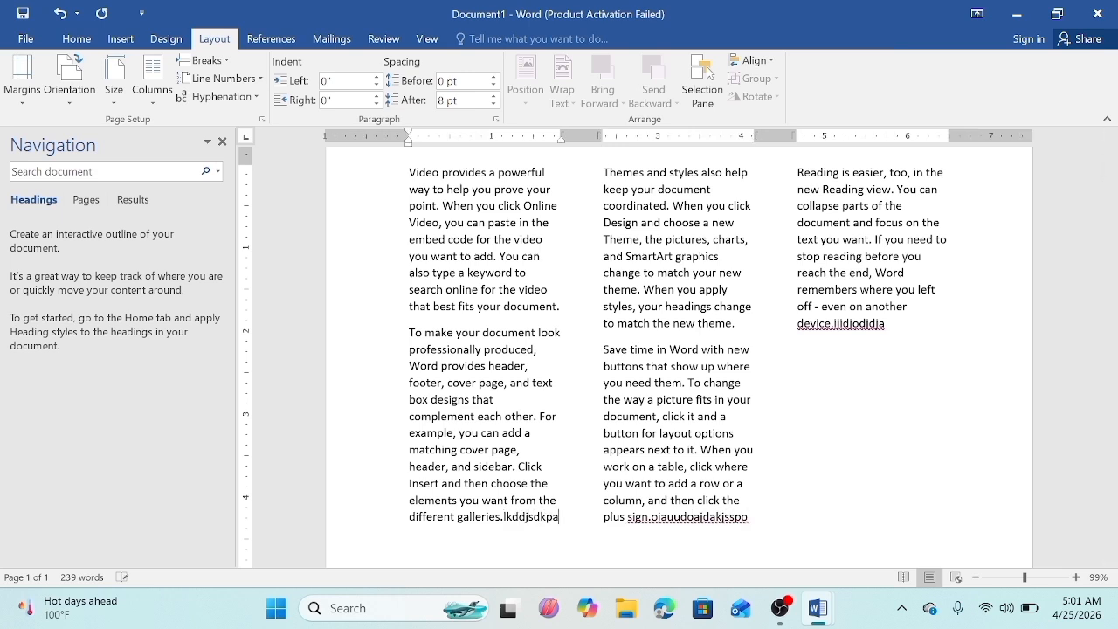
click(732, 324)
text(josjopqa)
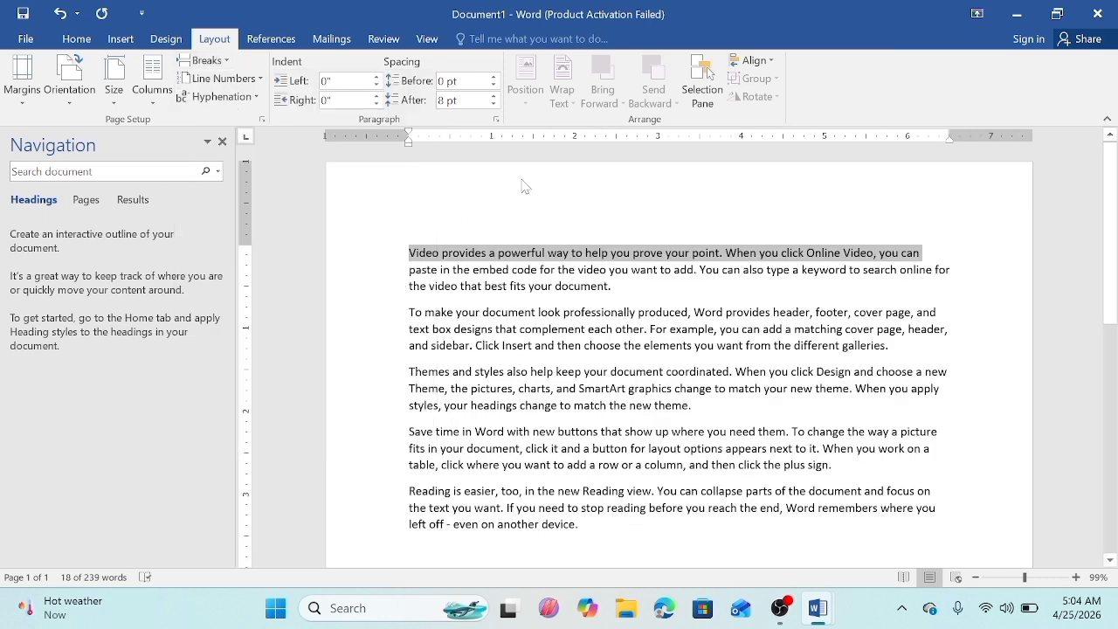
click(526, 187)
drag(408, 255, 562, 302)
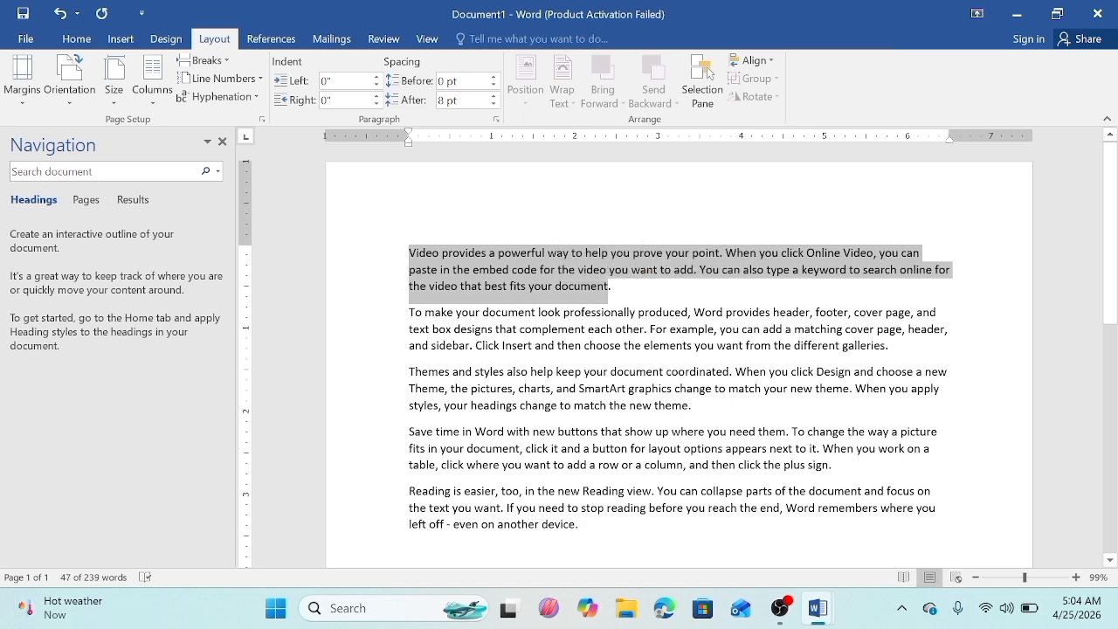
click(361, 407)
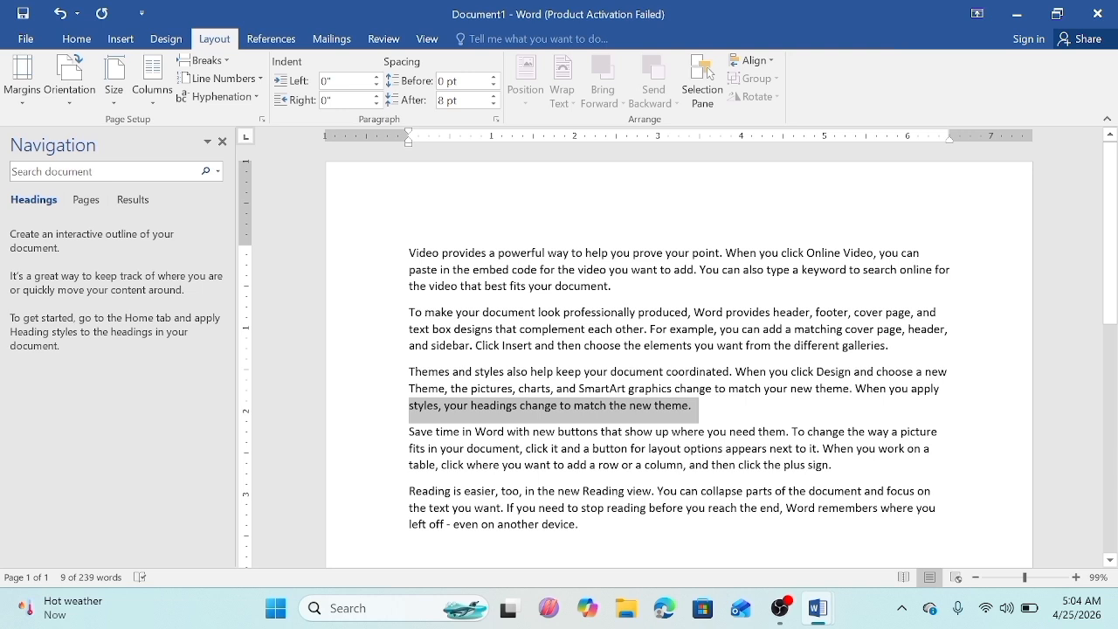
click(651, 329)
key(Return)
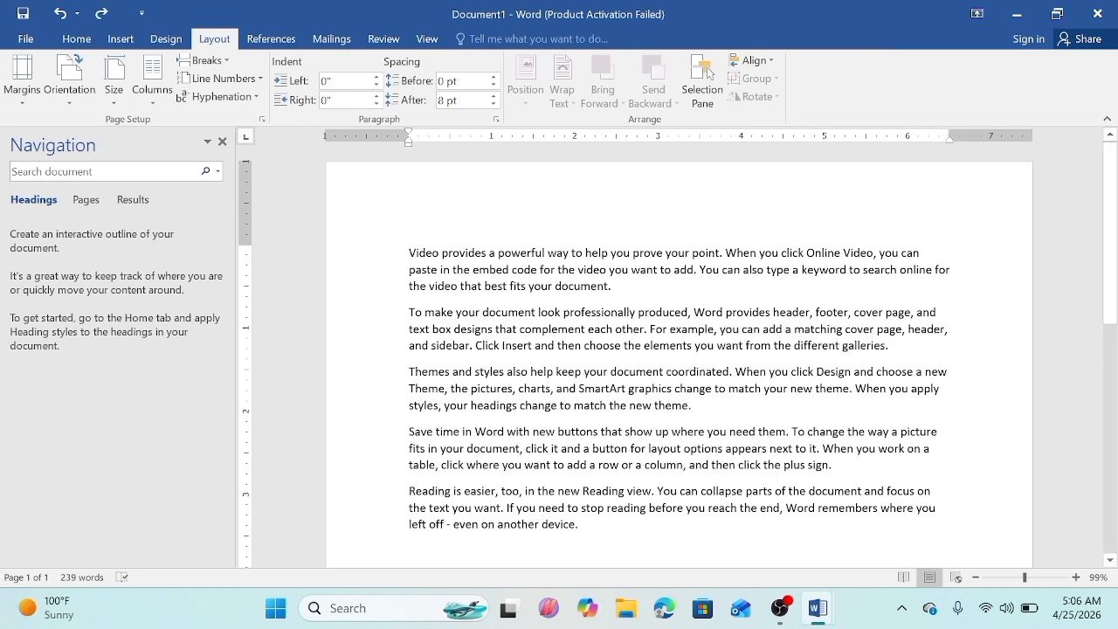
Step: Insert a text wrapping break before the sentence beginning "For example, you can add" and review the split second paragraph
drag(650, 329, 896, 346)
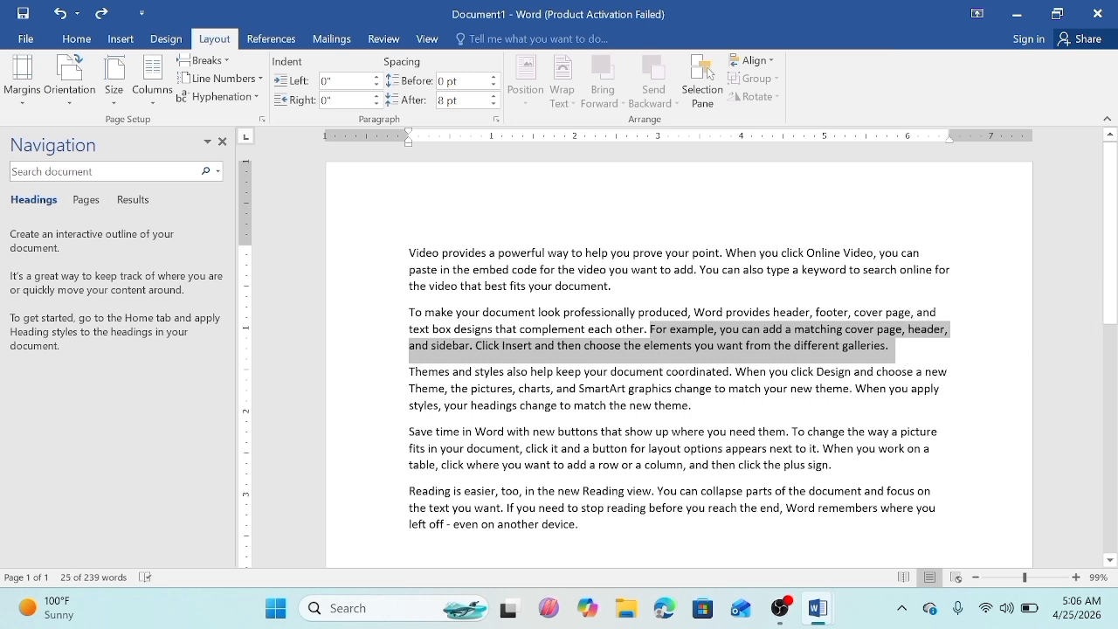
drag(409, 313, 886, 347)
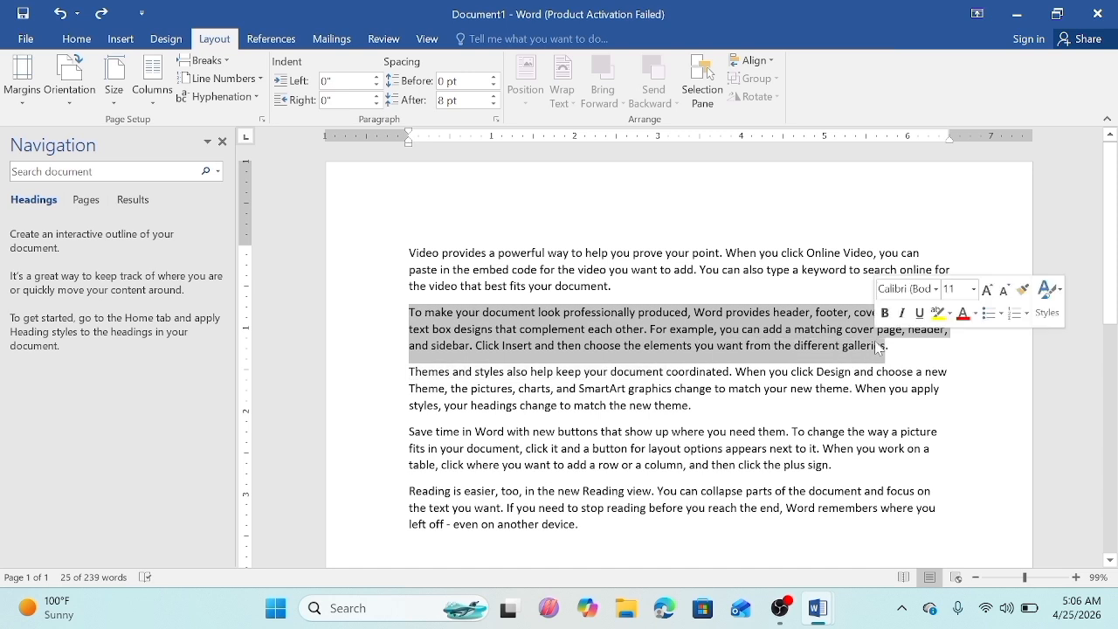
click(887, 347)
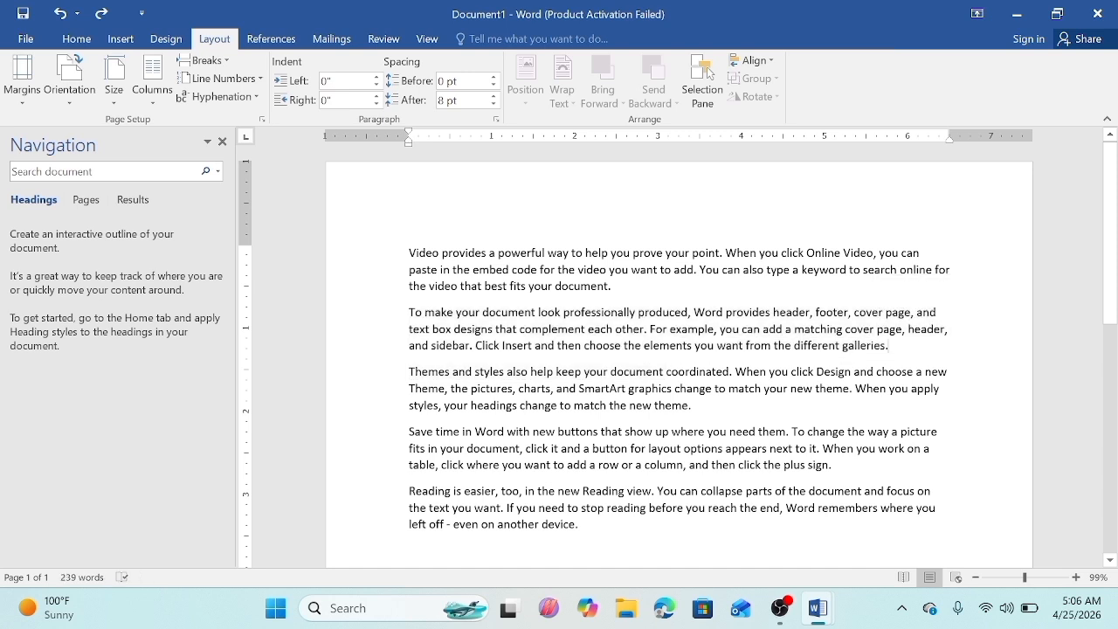
click(201, 60)
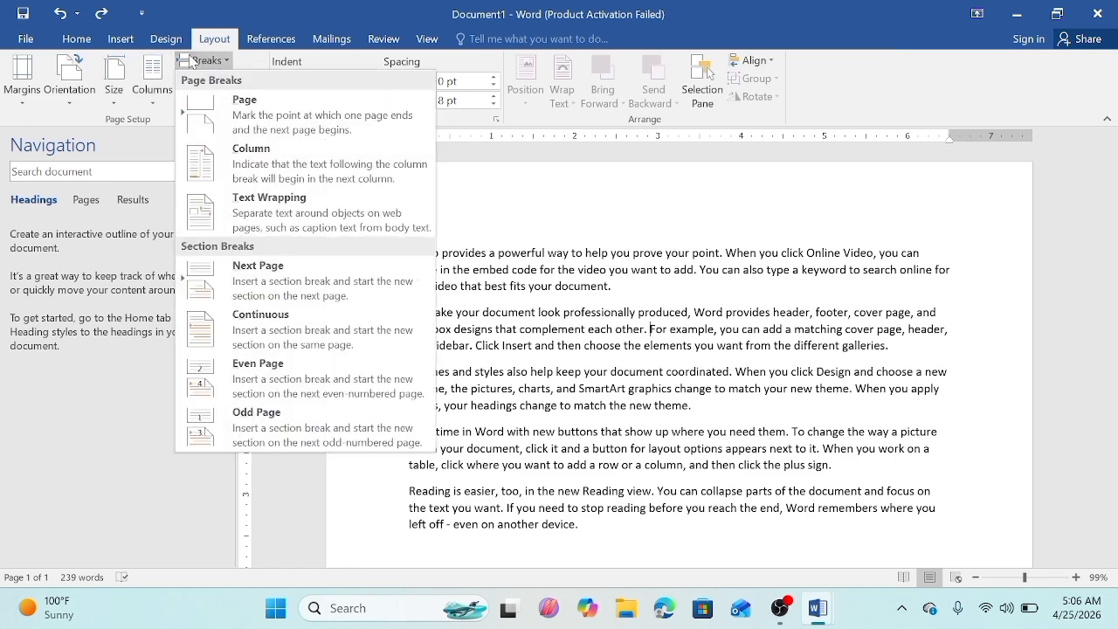
click(286, 216)
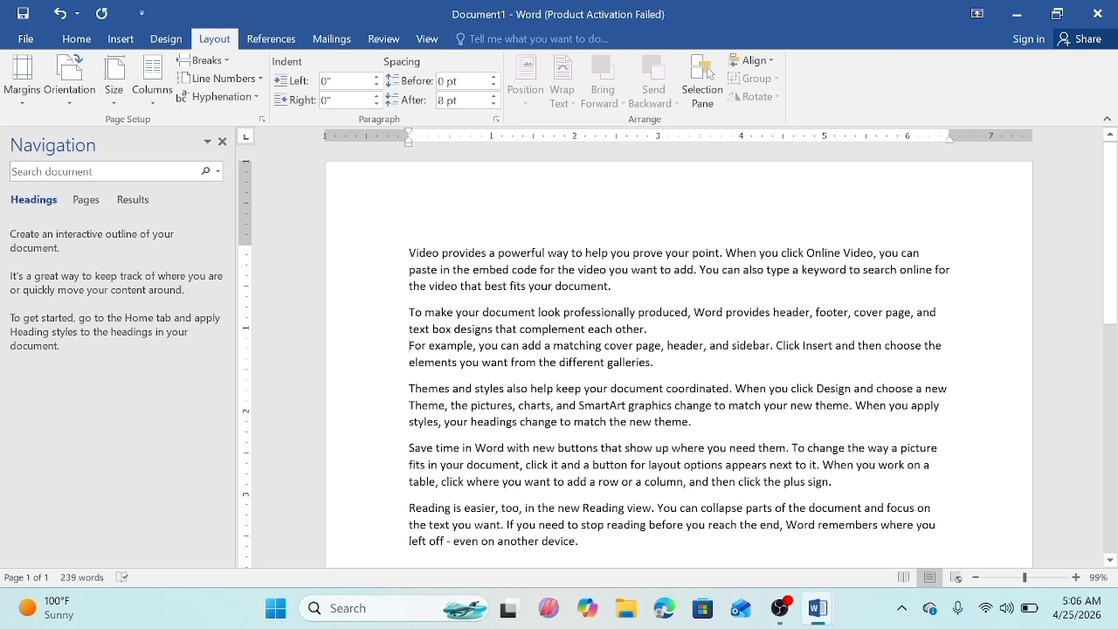
drag(409, 312, 662, 362)
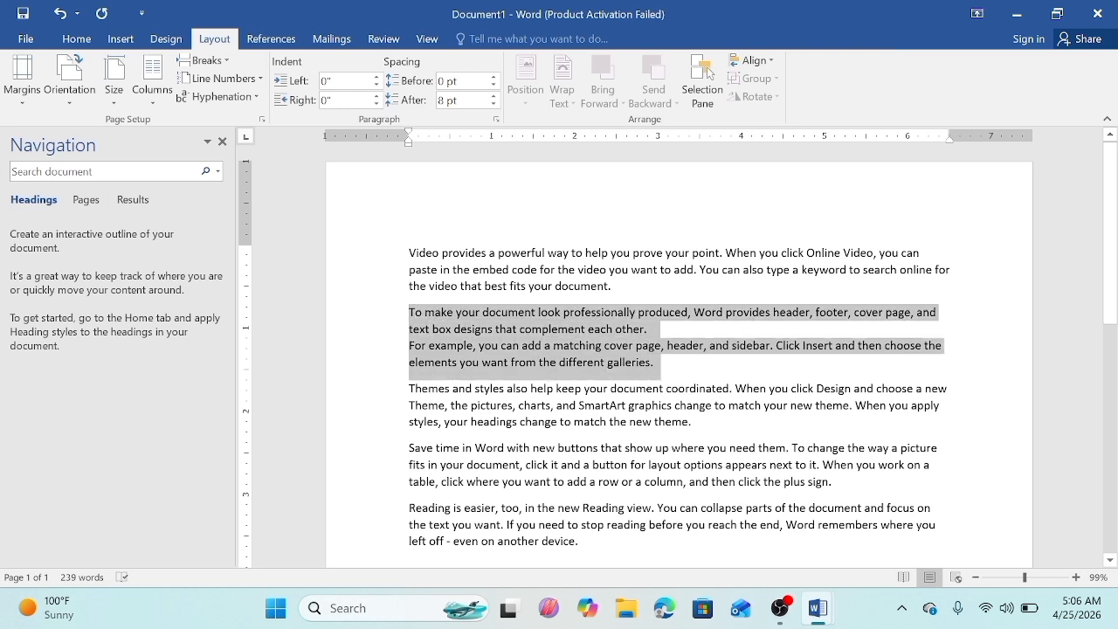
click(647, 335)
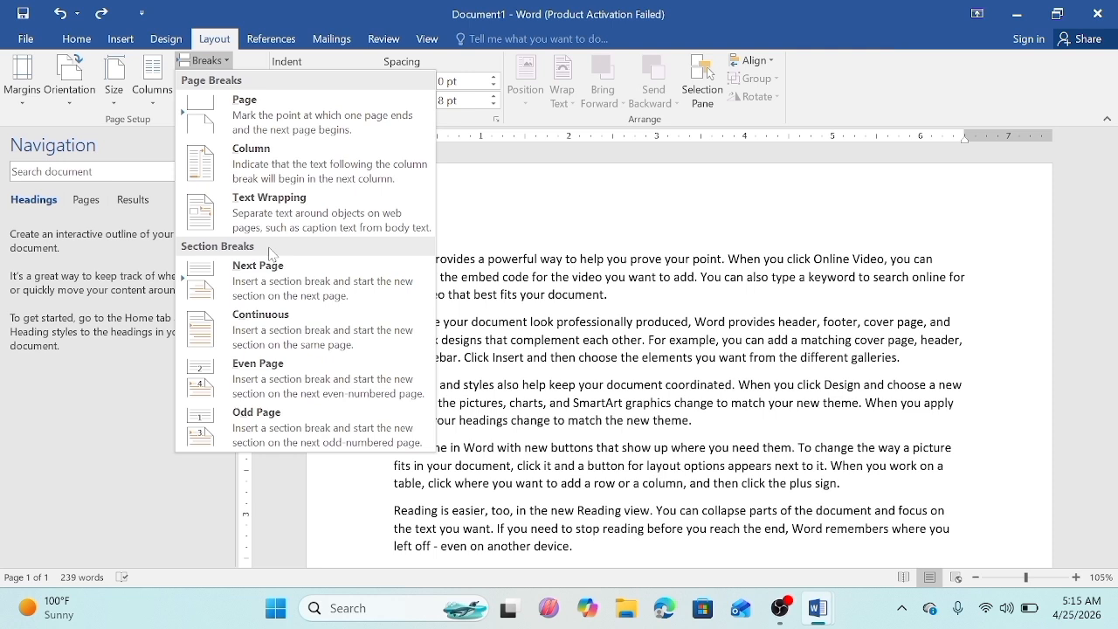
Step: Insert a Next Page section break before the paragraph beginning "Save time in Word" and review the moved text
click(394, 448)
drag(394, 447, 577, 546)
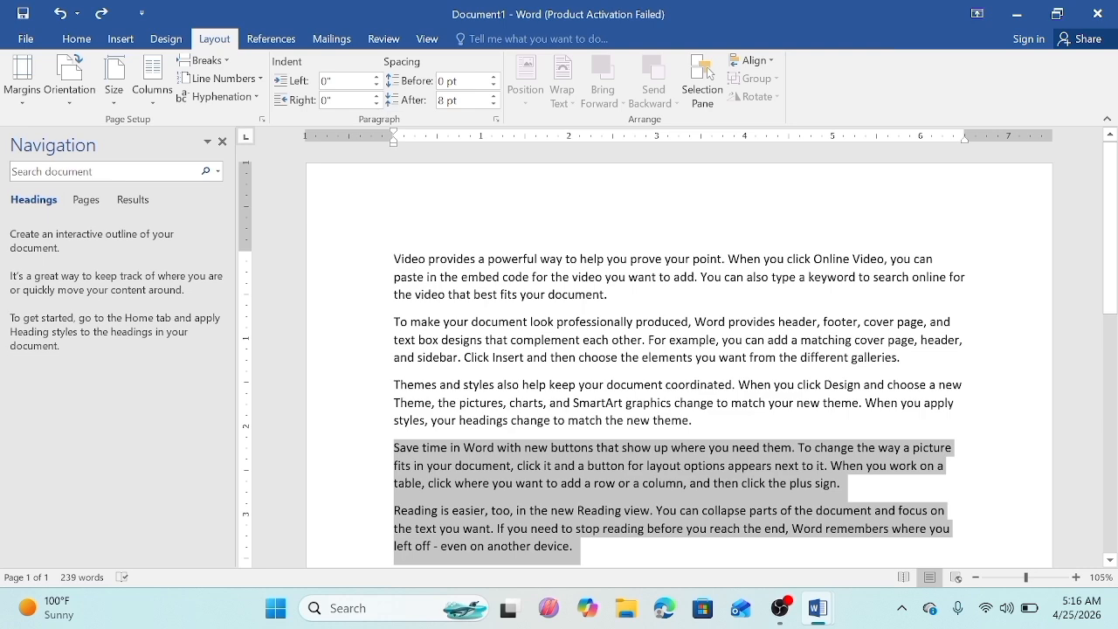
click(393, 448)
click(208, 60)
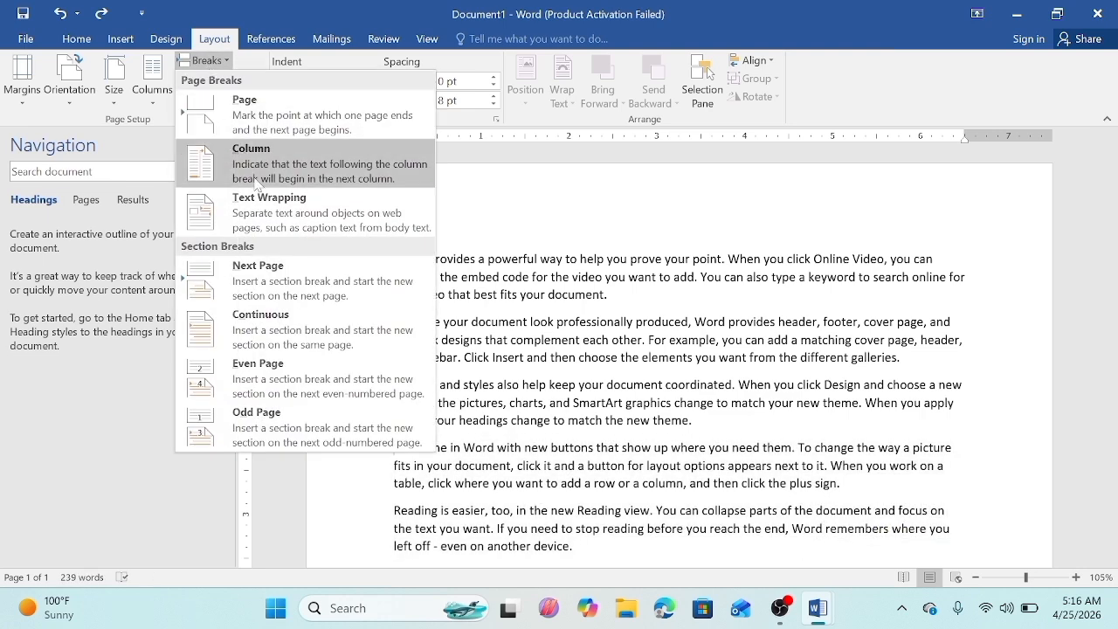
click(286, 283)
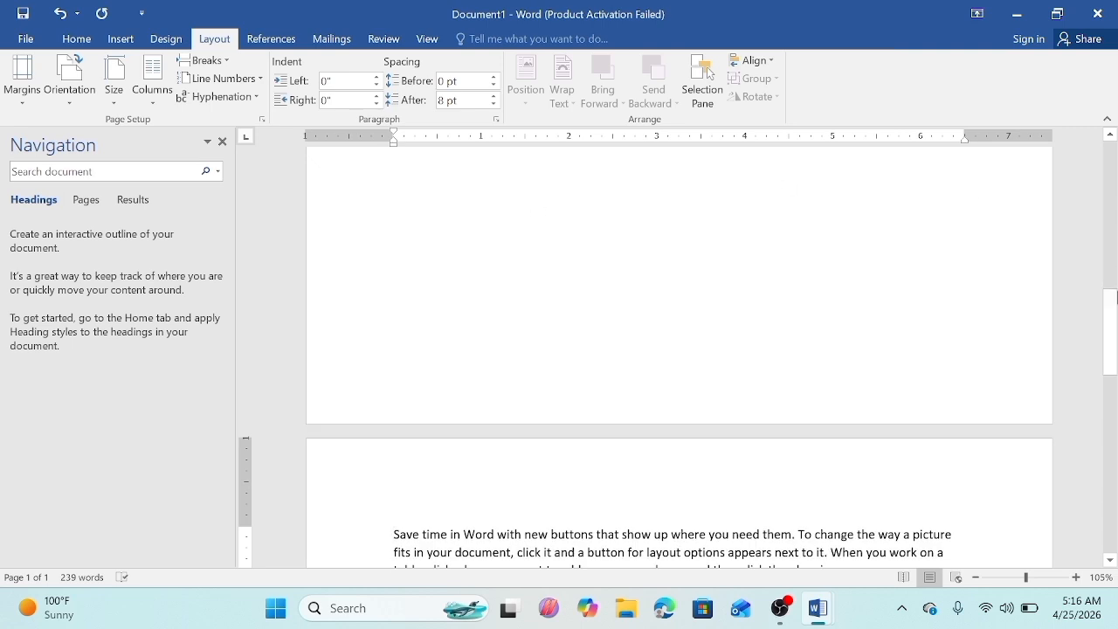
drag(1111, 297, 1110, 331)
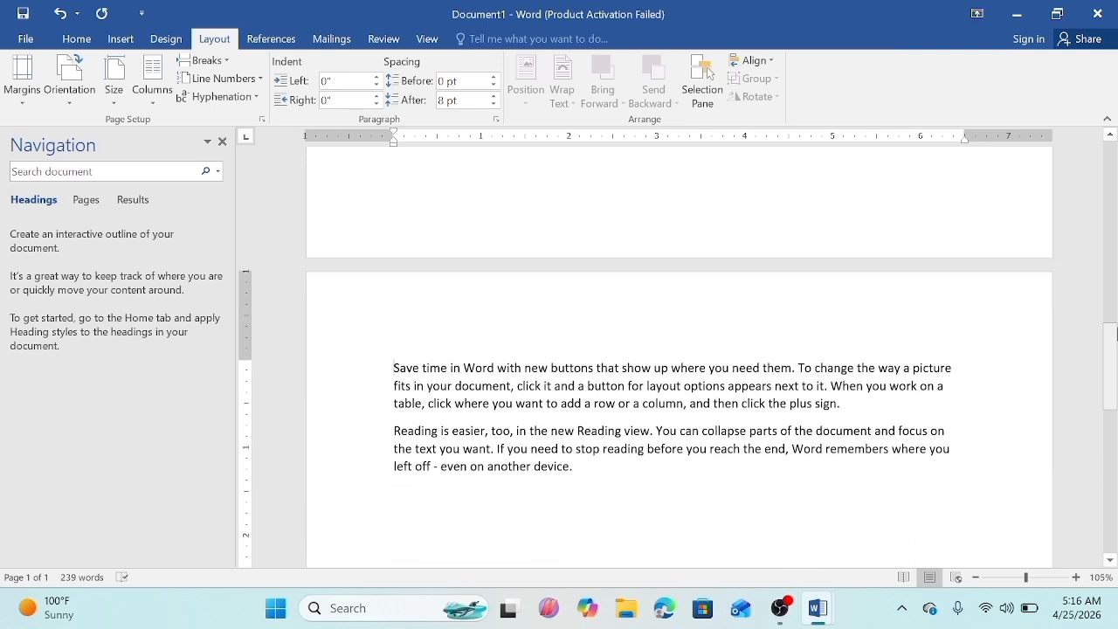
Step: Set the second section's page orientation to landscape and compare it with the first page
click(1016, 584)
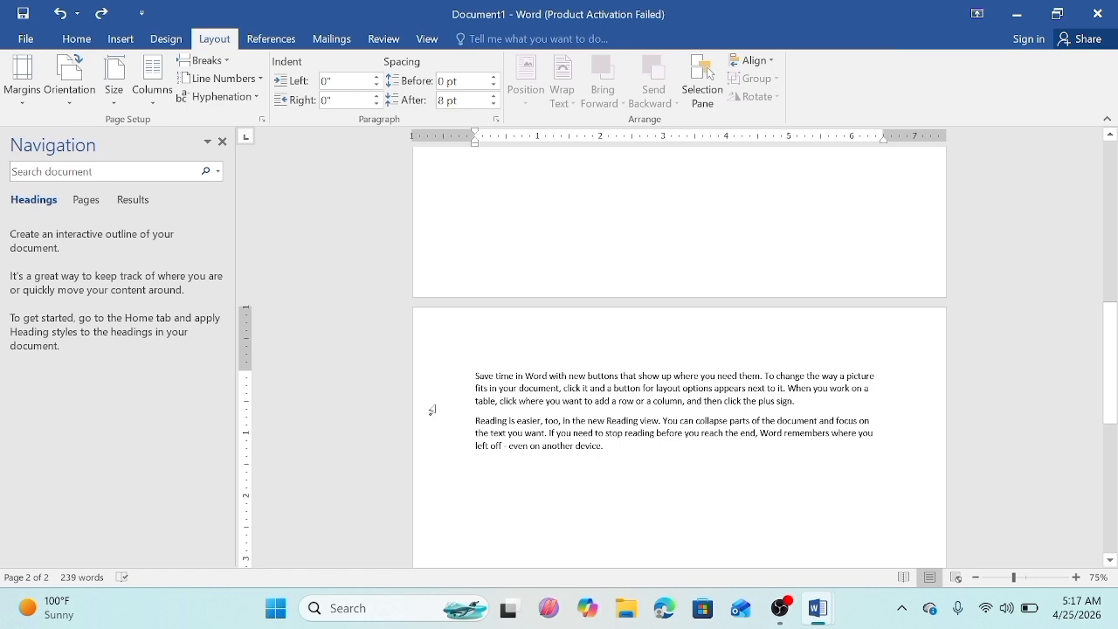
click(75, 91)
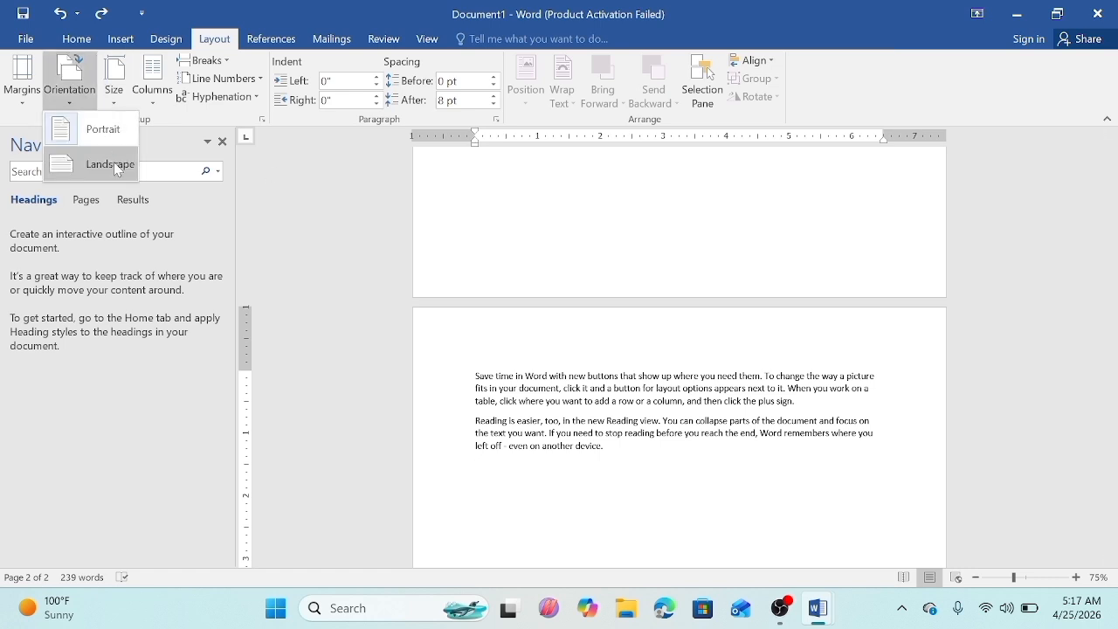
click(114, 162)
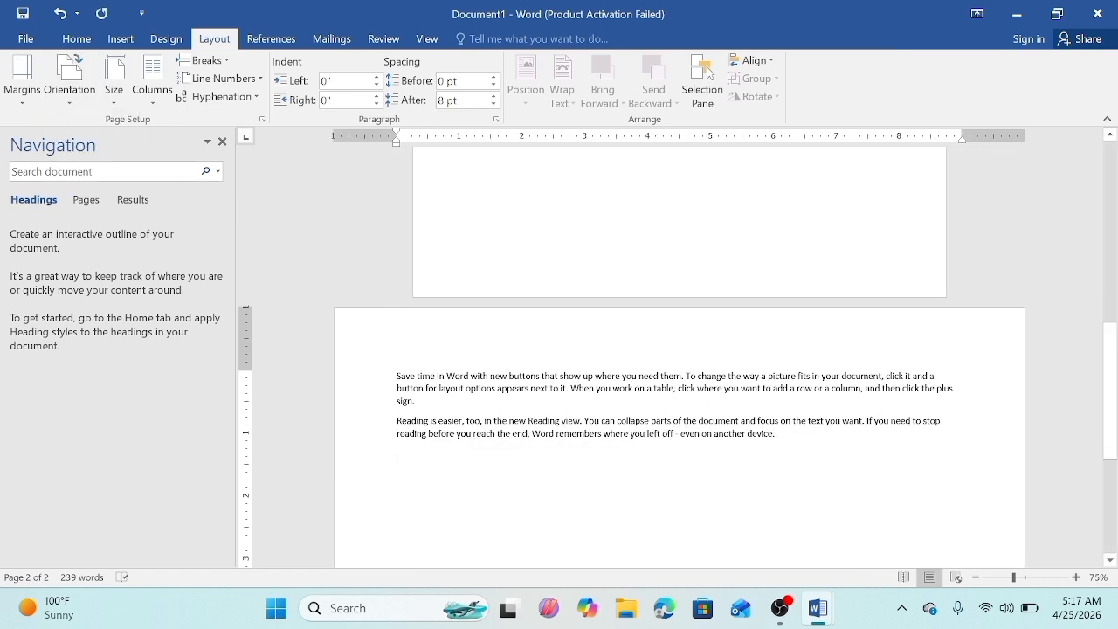
drag(1109, 420, 1106, 232)
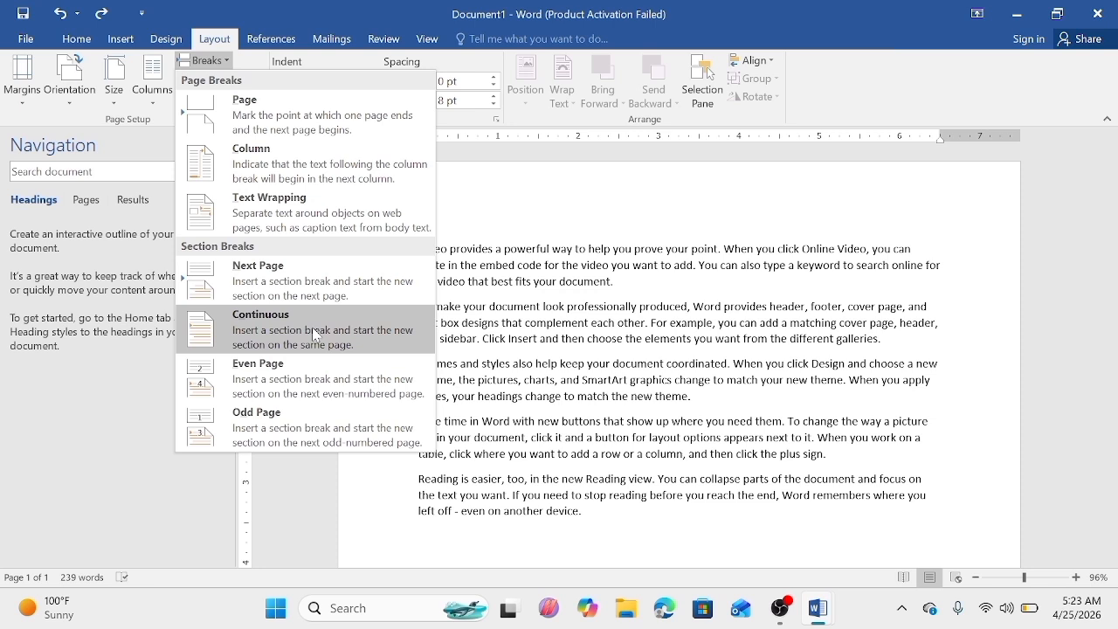
Step: Insert a Continuous section break before "Save time in Word" and arrange the last two paragraphs in two columns
click(312, 327)
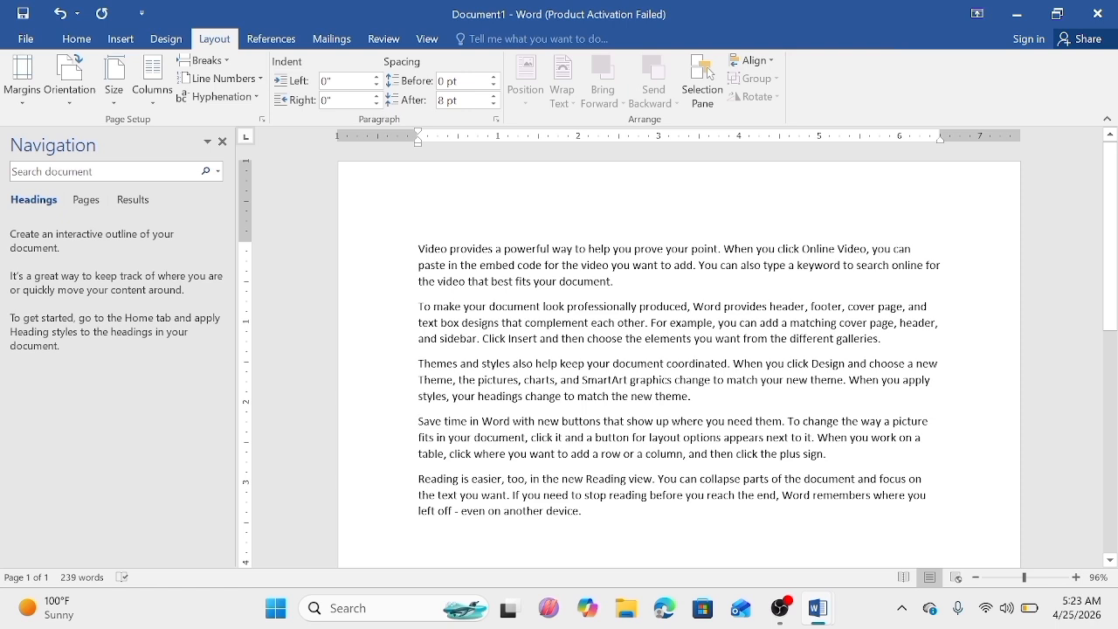
drag(418, 422, 591, 513)
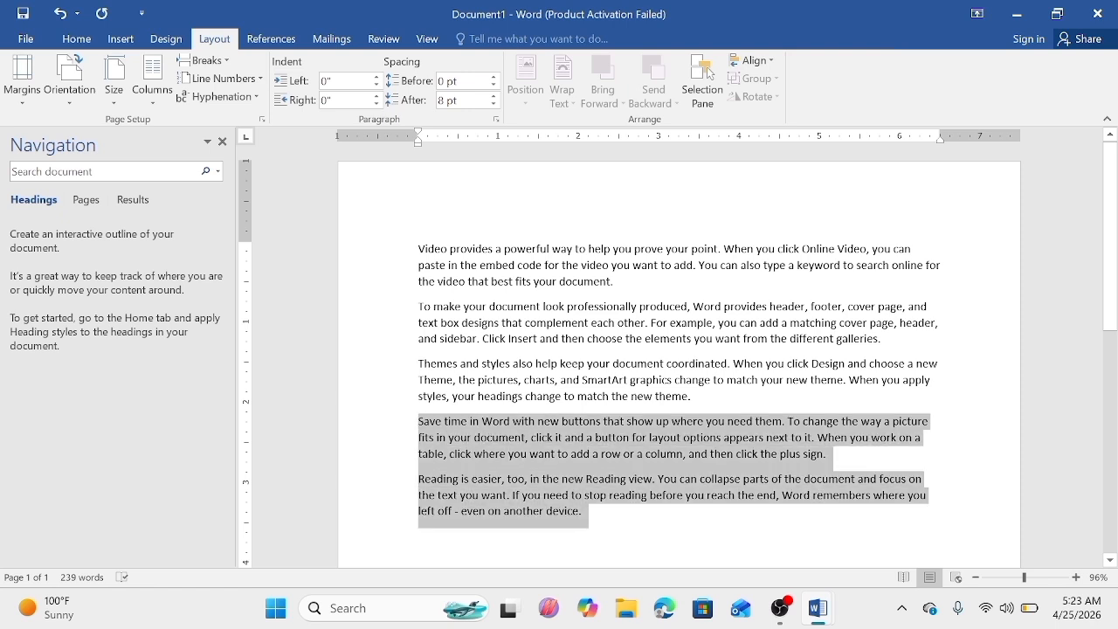
click(154, 81)
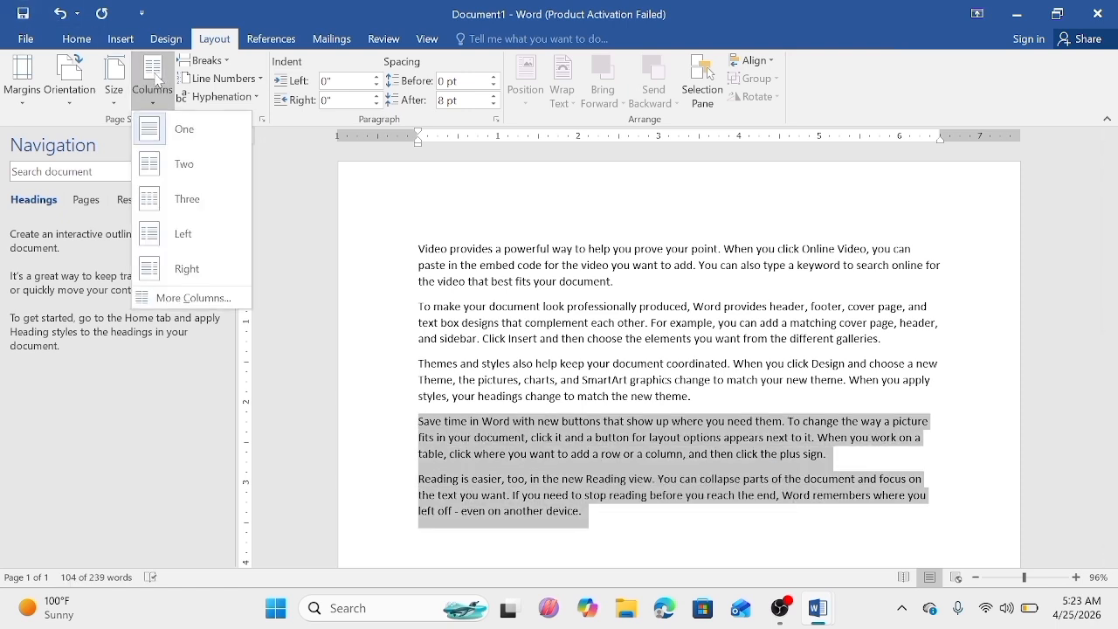
click(175, 164)
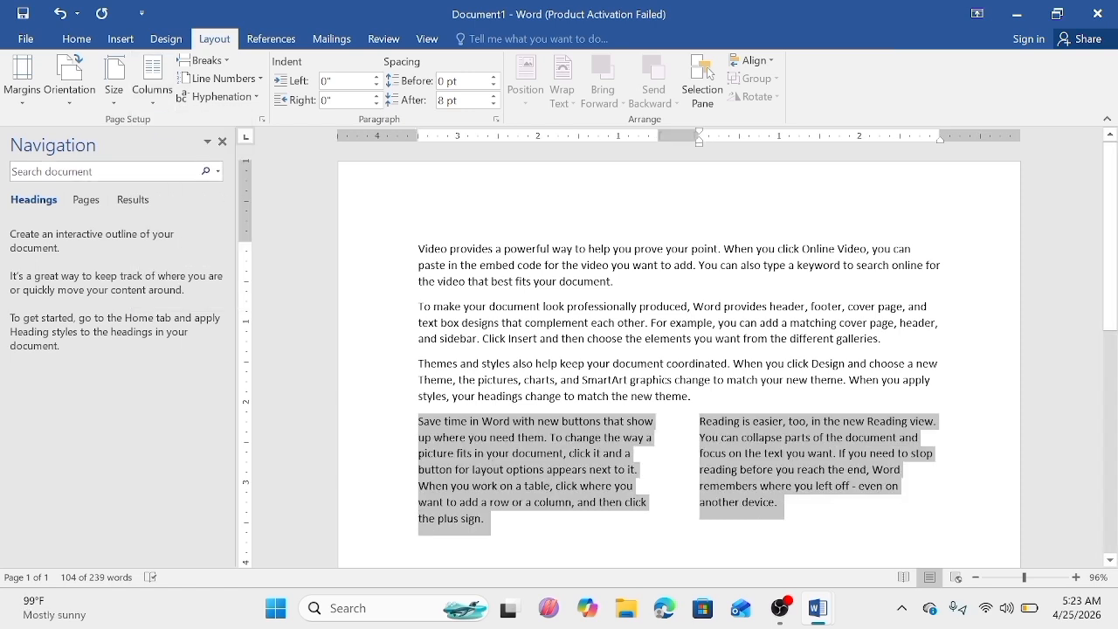
drag(419, 250, 688, 397)
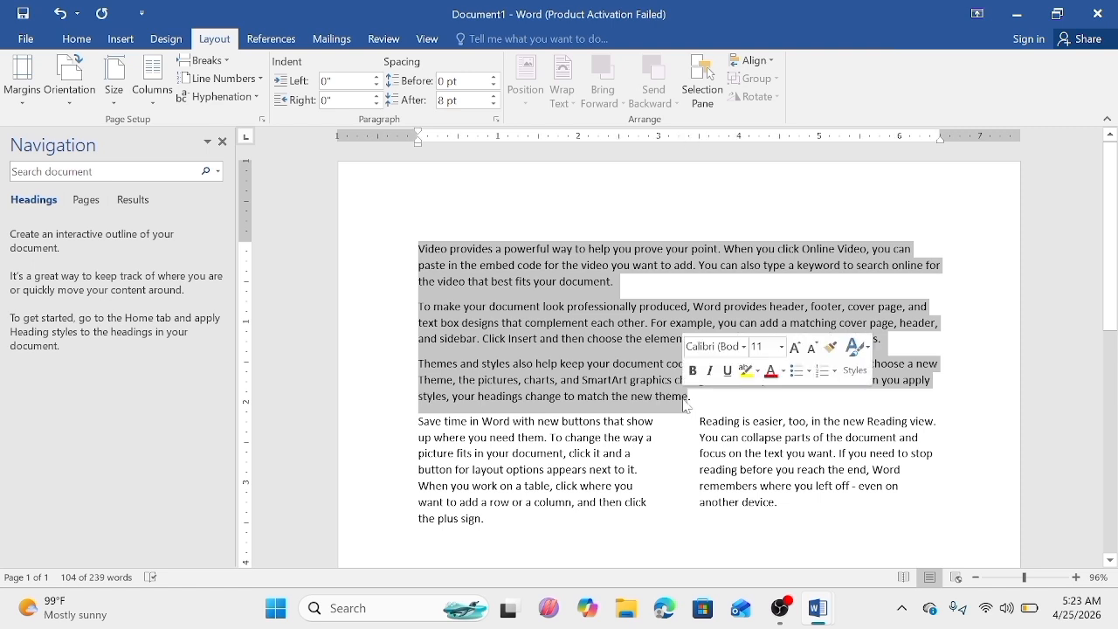
click(636, 453)
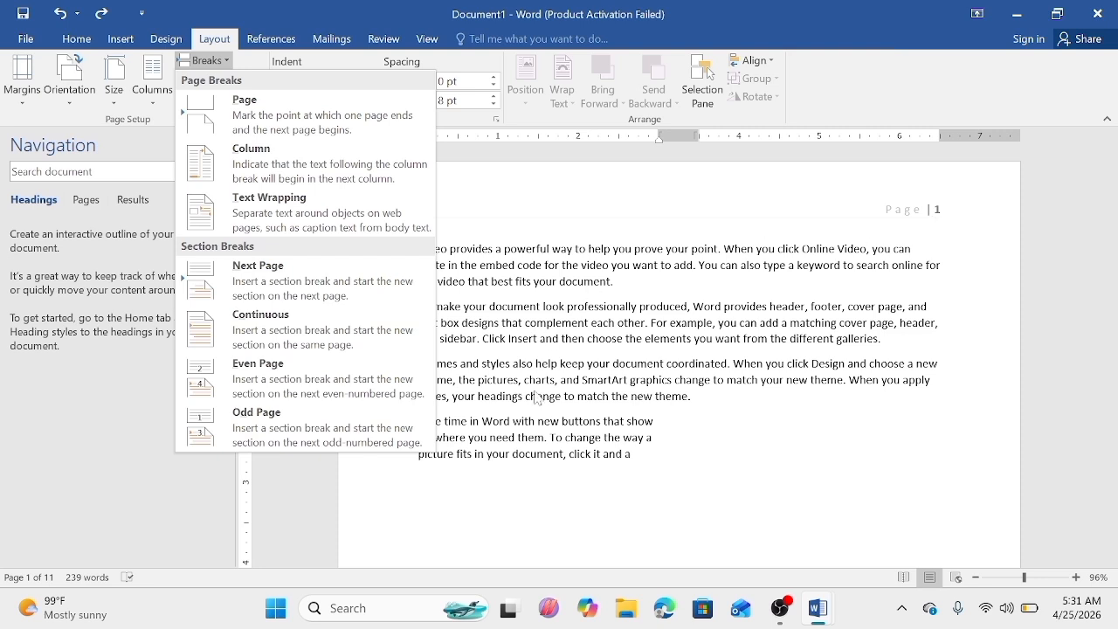
Step: Insert an Odd Page section break and an Even Page section break before the text "picture fits in your document"
click(383, 432)
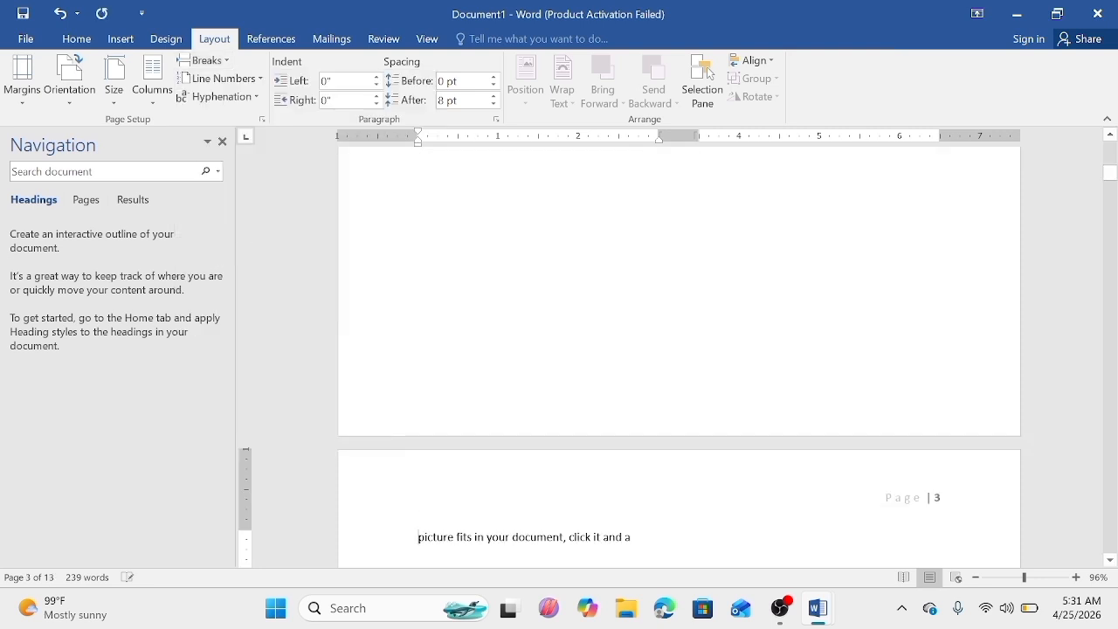
drag(1110, 173, 1111, 185)
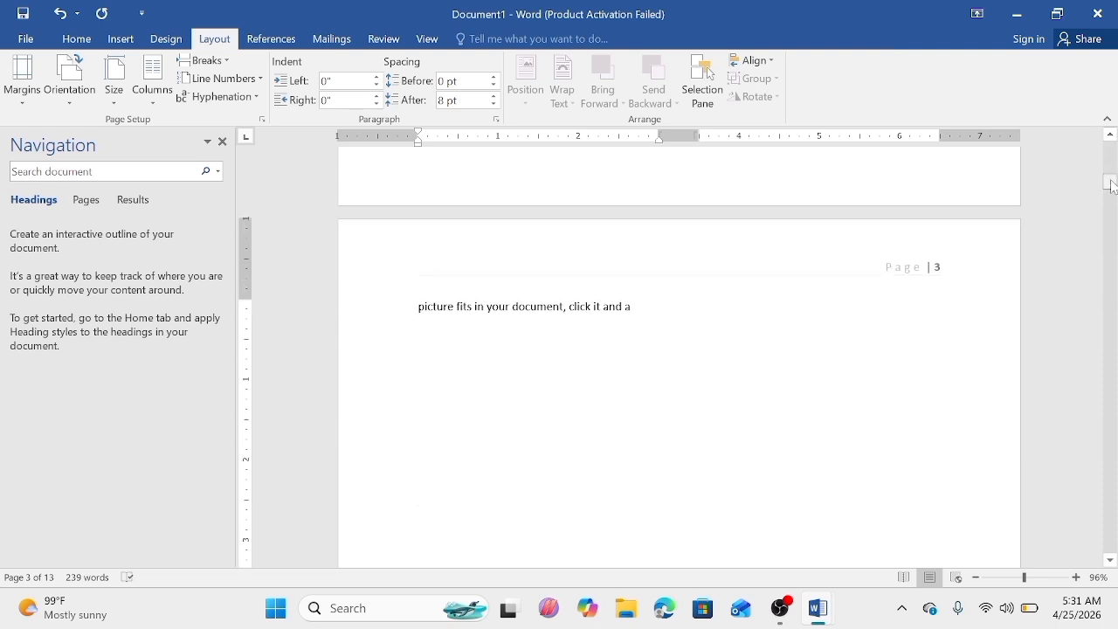
click(205, 60)
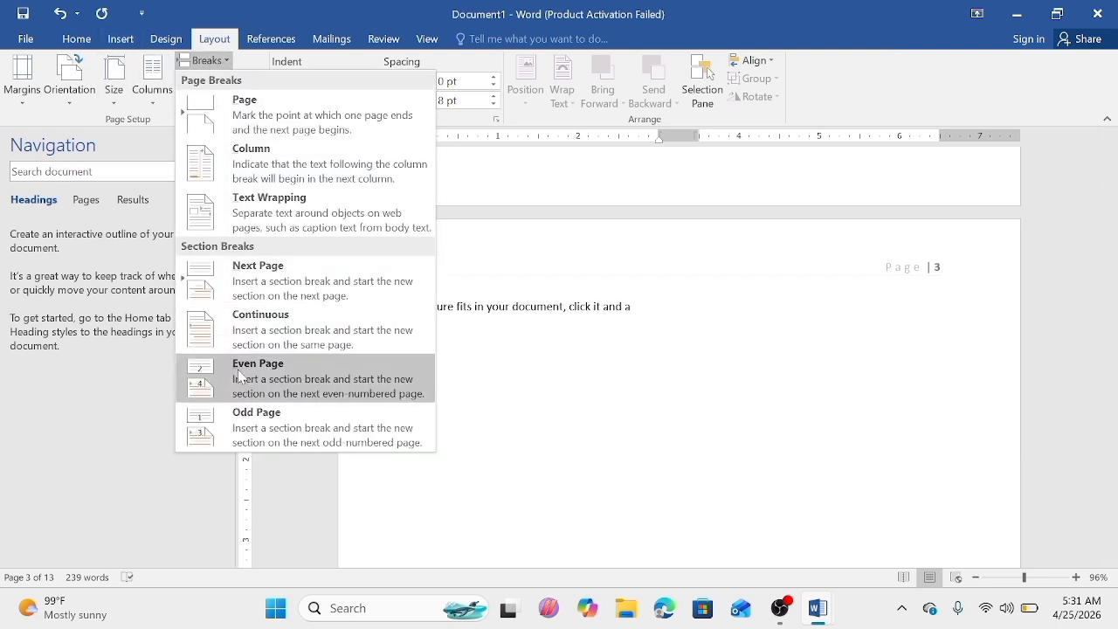
click(201, 371)
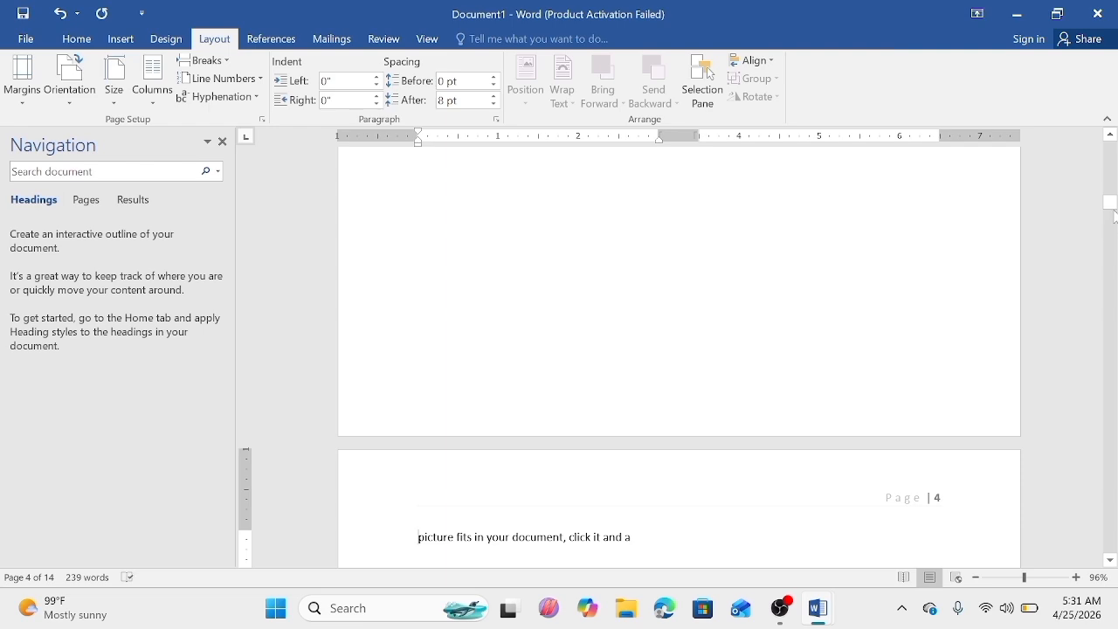
mouse_move(1111, 205)
mouse_down()
mouse_move(1112, 218)
mouse_move(1113, 152)
mouse_move(1115, 212)
mouse_up()
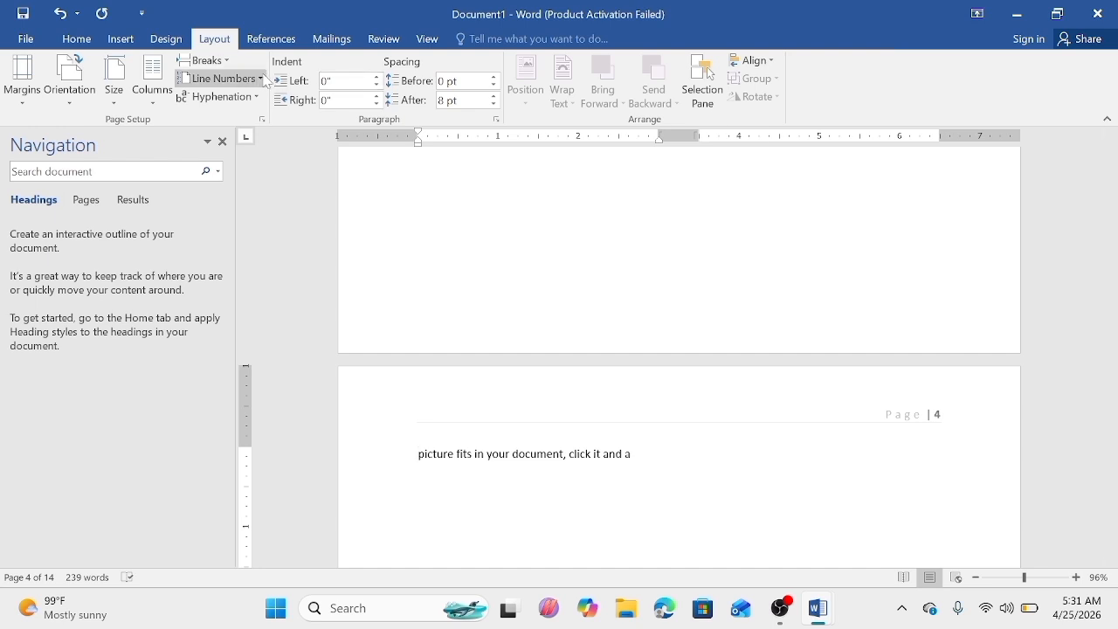
click(207, 61)
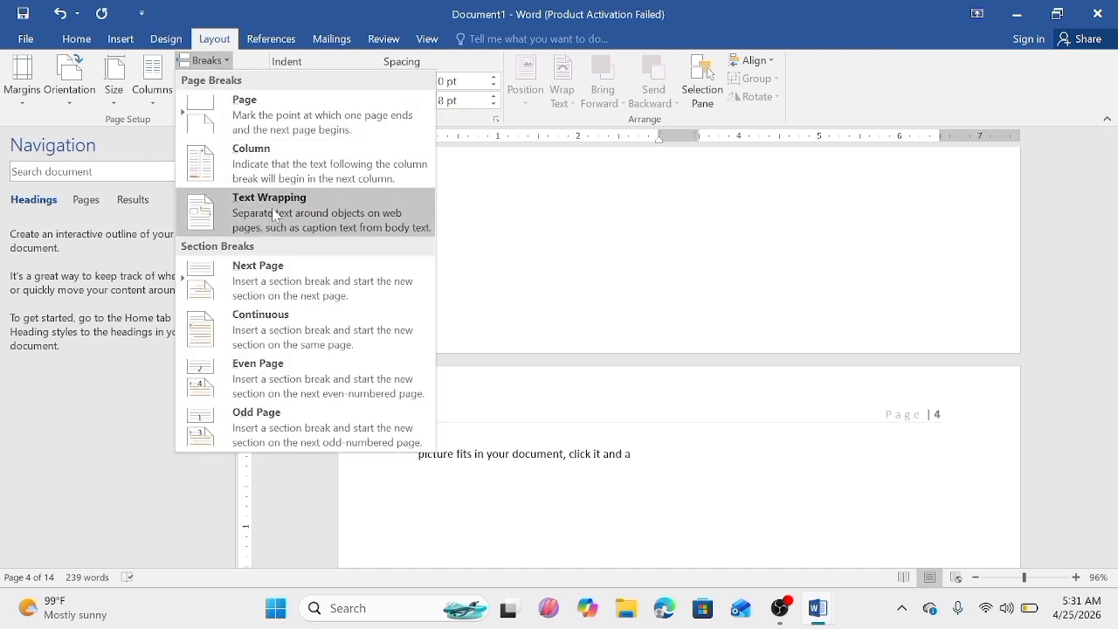
click(300, 370)
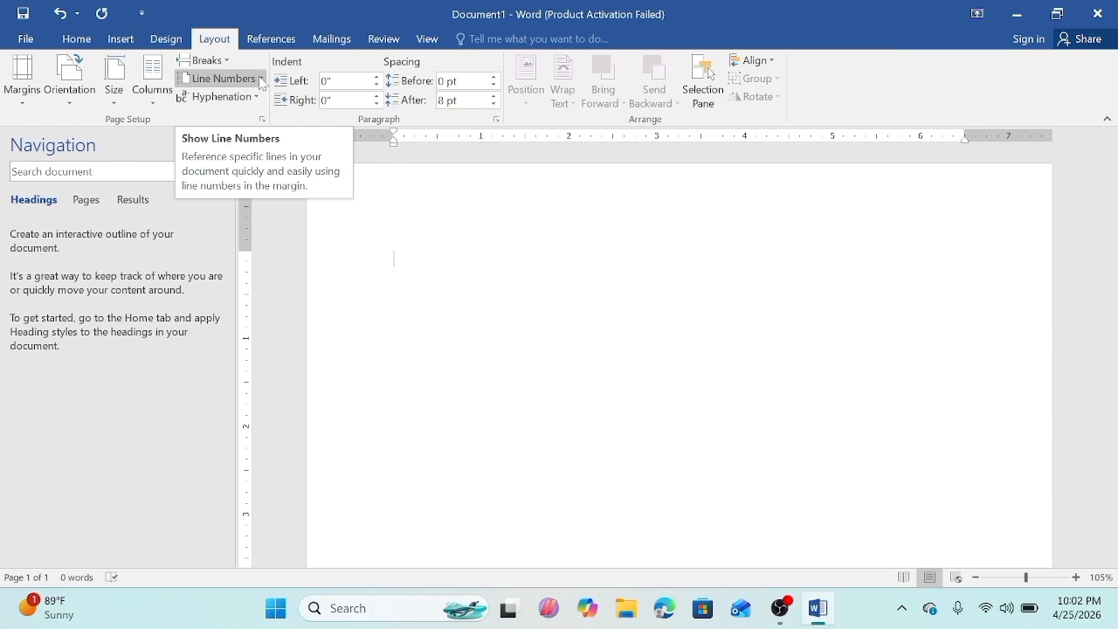
Step: Generate one paragraph of ten sample sentences in the blank document with =rand(1,10)
text(=rand)
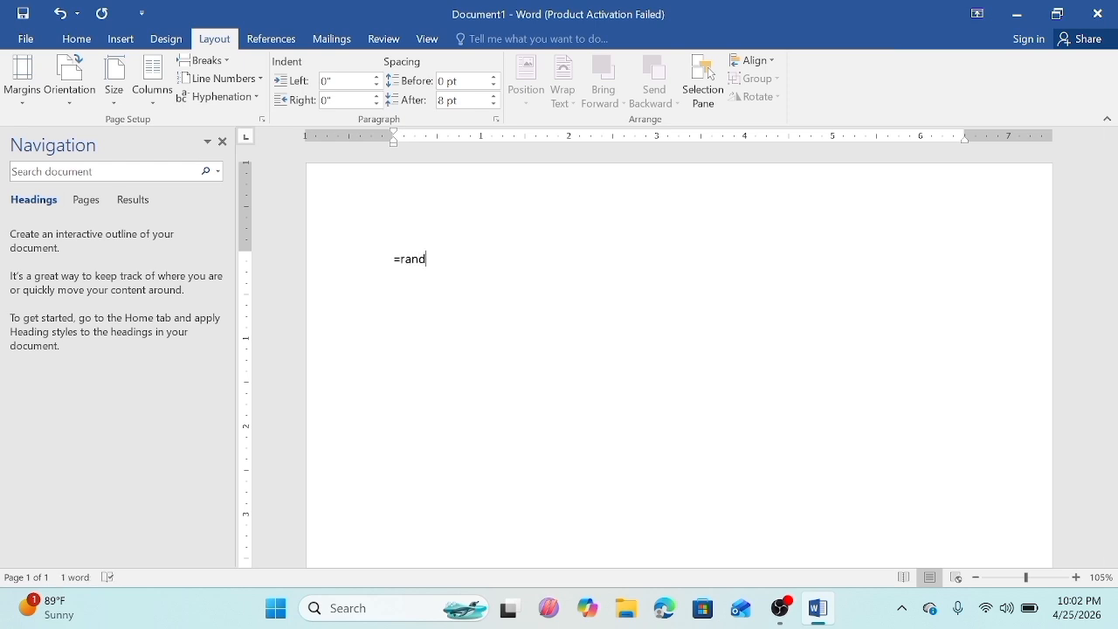
text((1,10))
key(Return)
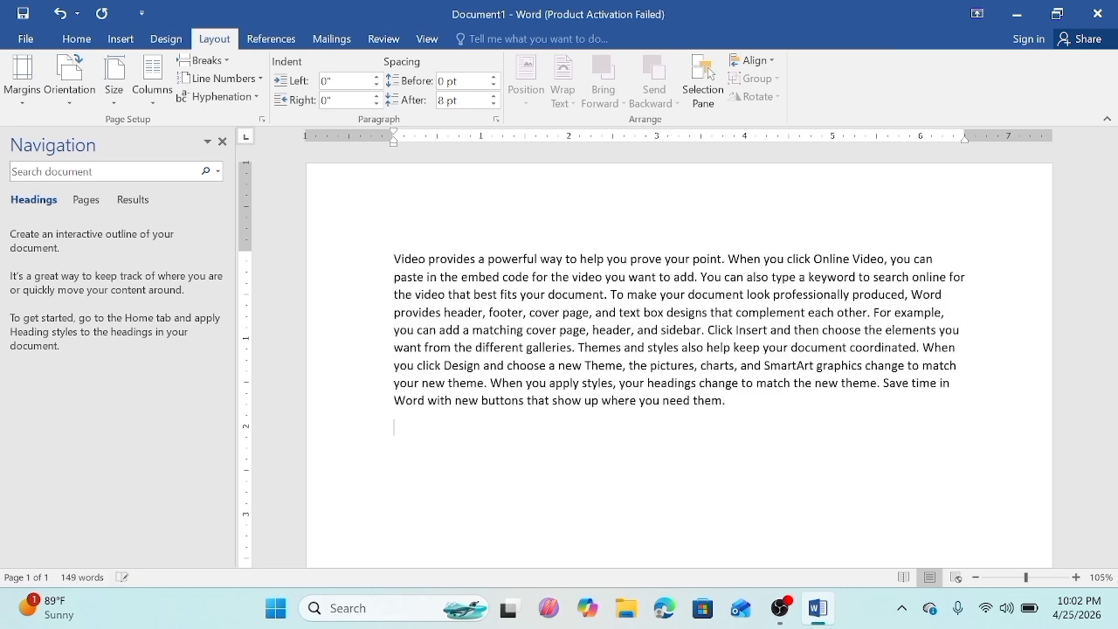
click(223, 77)
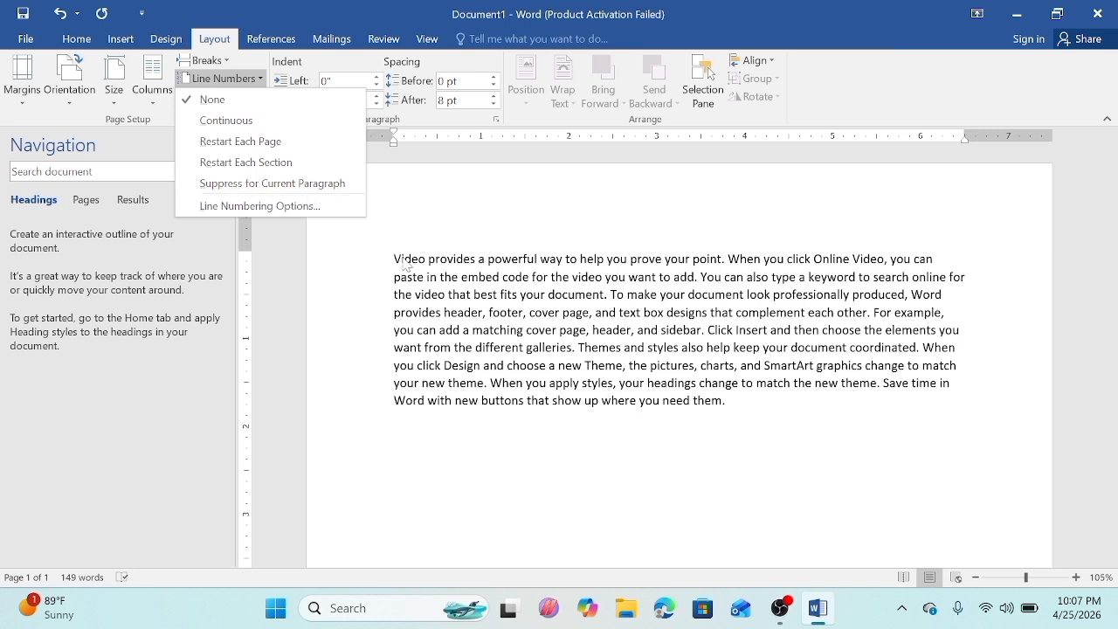
key(Escape)
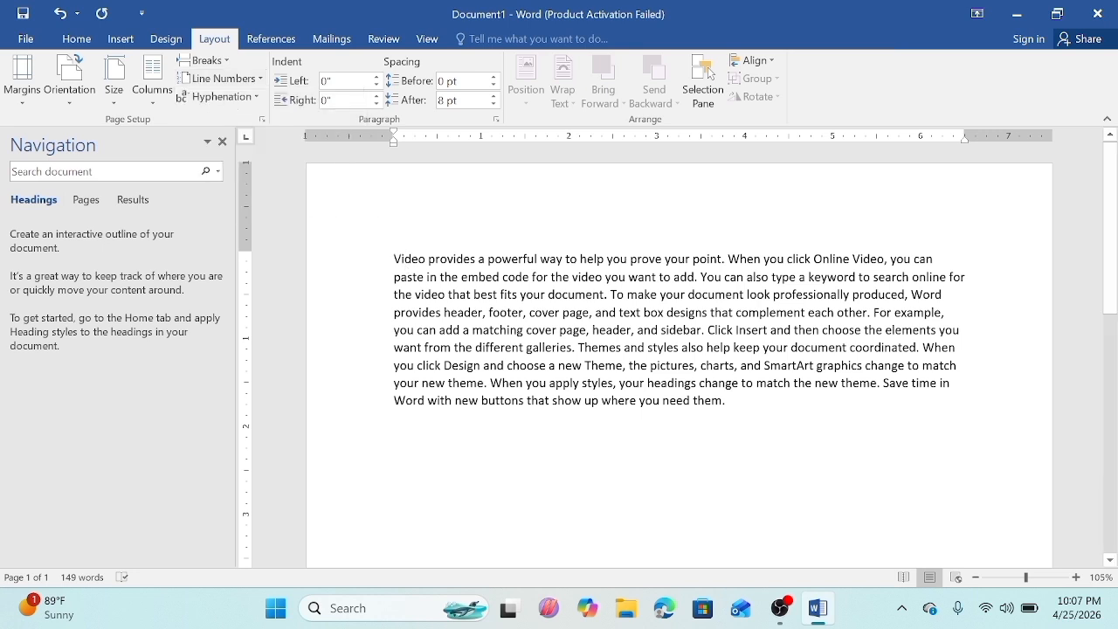
Step: Add Continuous line numbers to all the text in the document
key(ctrl+a)
click(218, 78)
click(244, 121)
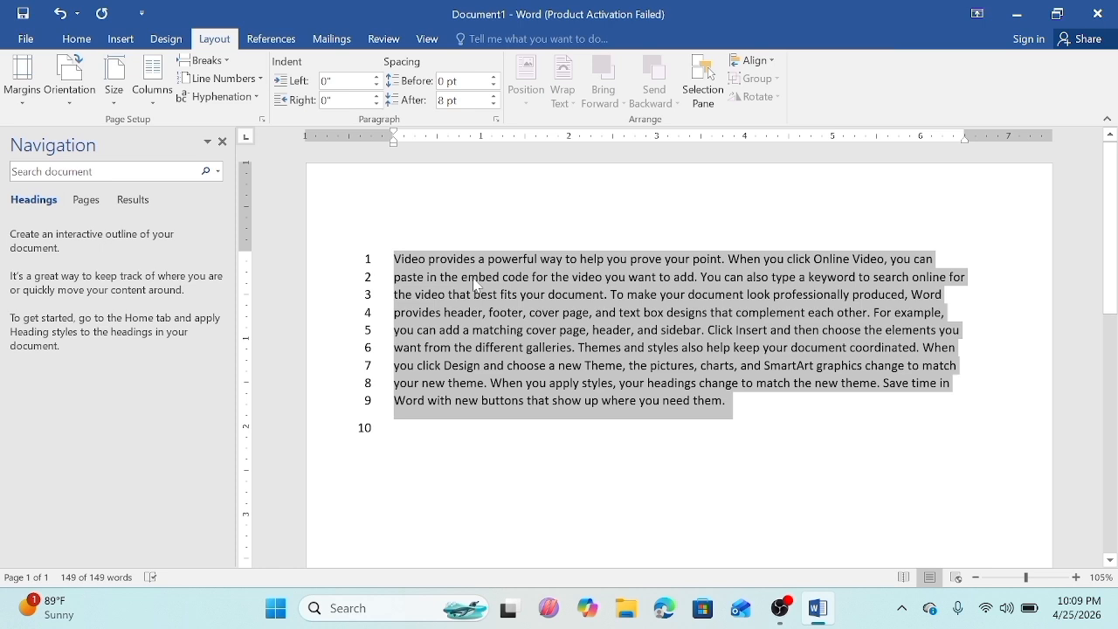
click(392, 359)
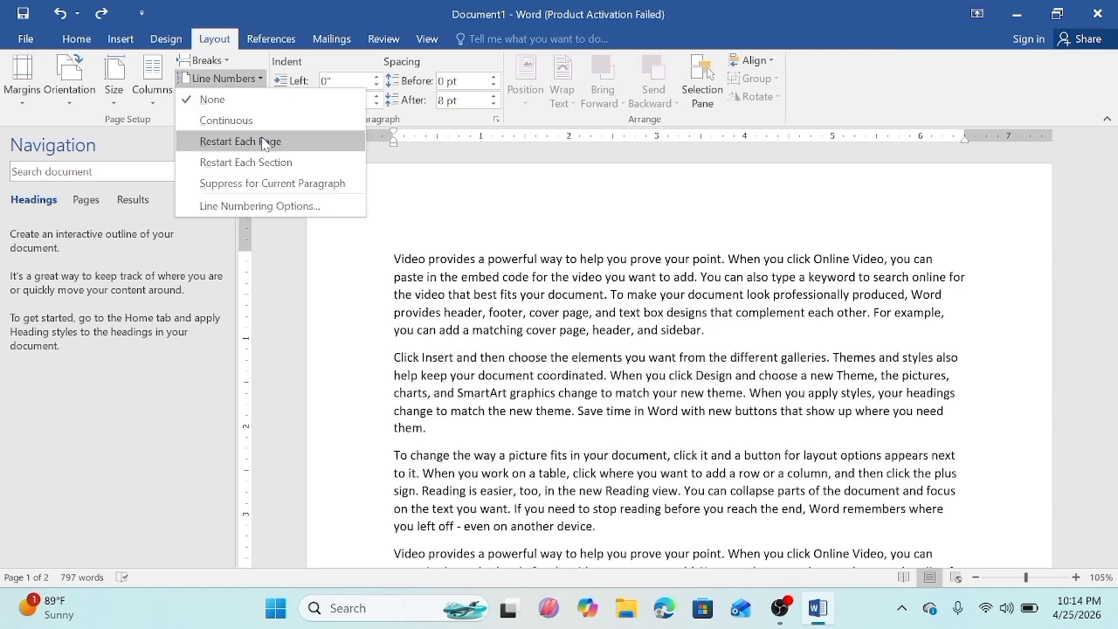
Step: Number the lines of the whole two-page document with Restart Each Page and check the numbering across both pages
click(404, 206)
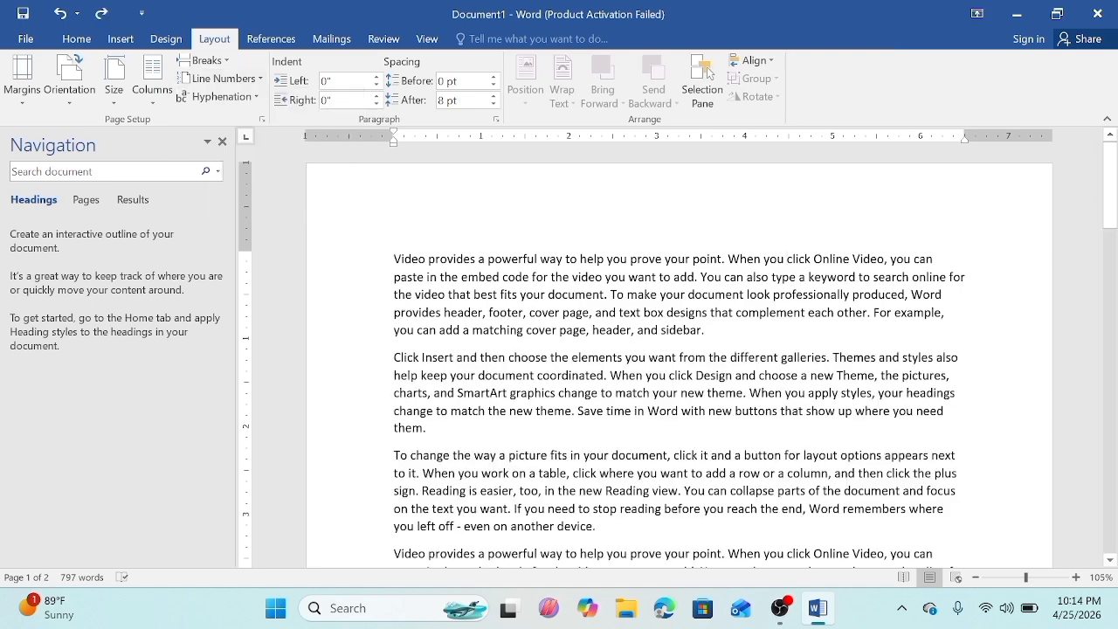
key(ctrl+a)
click(220, 78)
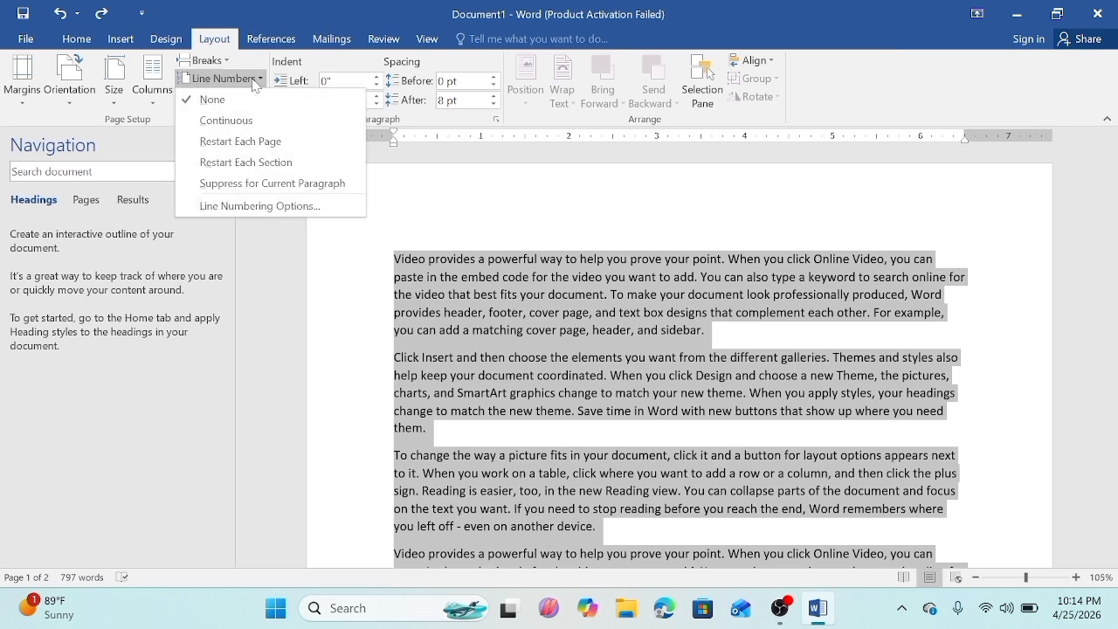
click(255, 144)
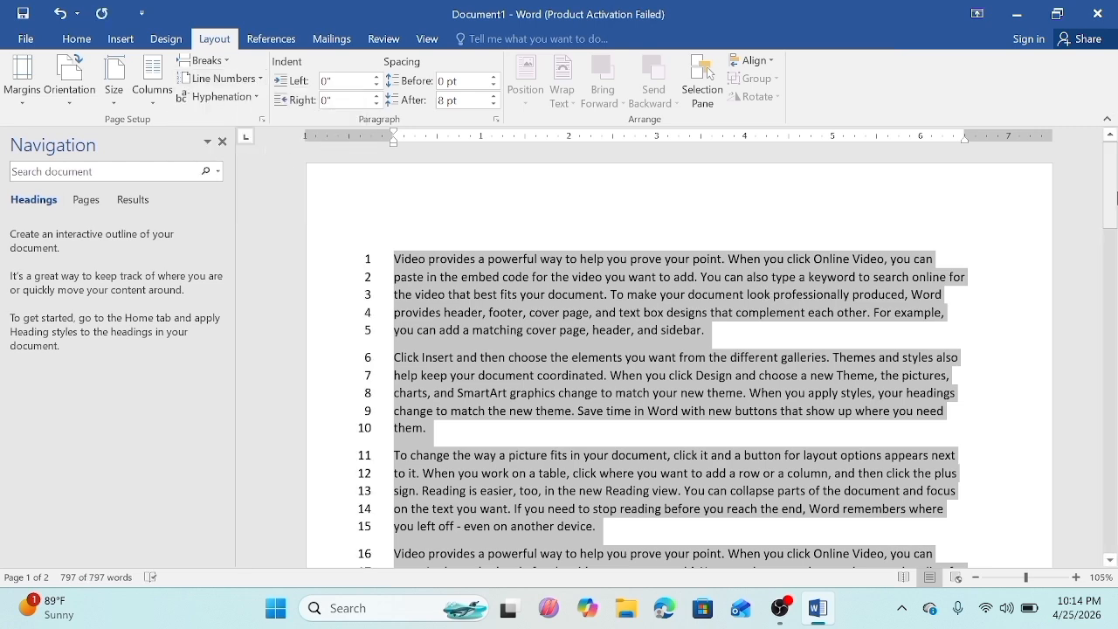
drag(1110, 184, 1117, 346)
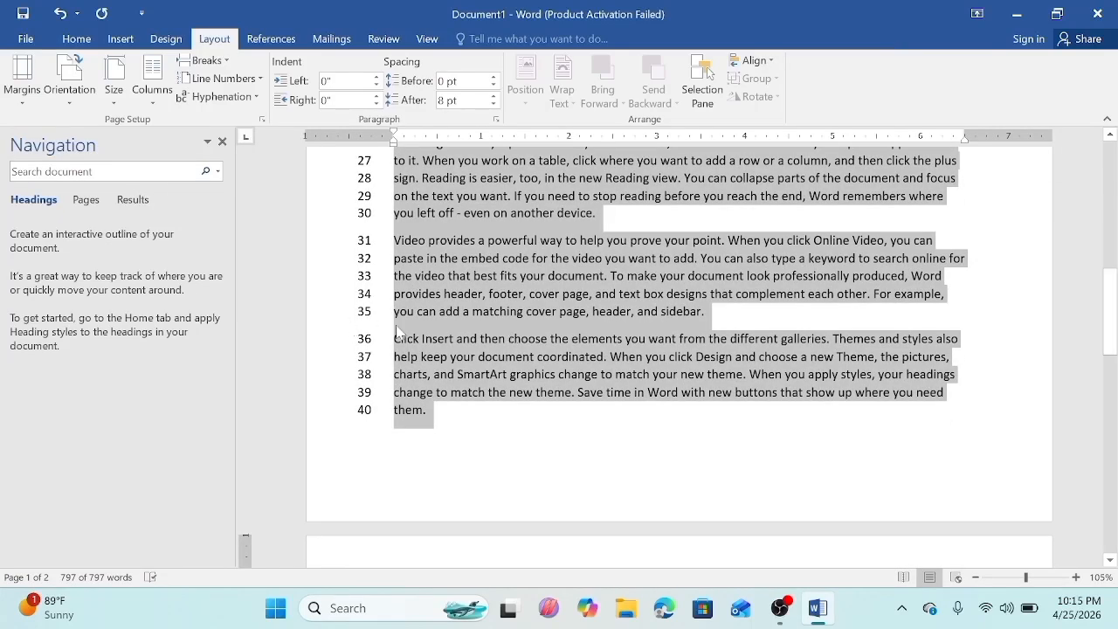
drag(1117, 324, 1114, 386)
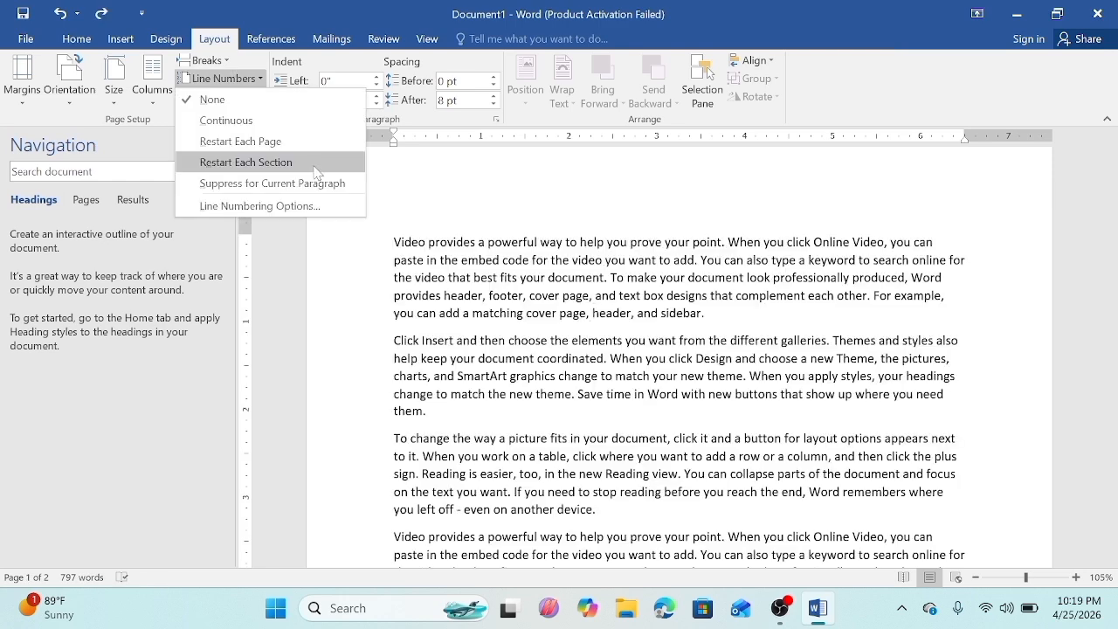
Step: Select the first two paragraphs and insert a Continuous section break there
click(437, 208)
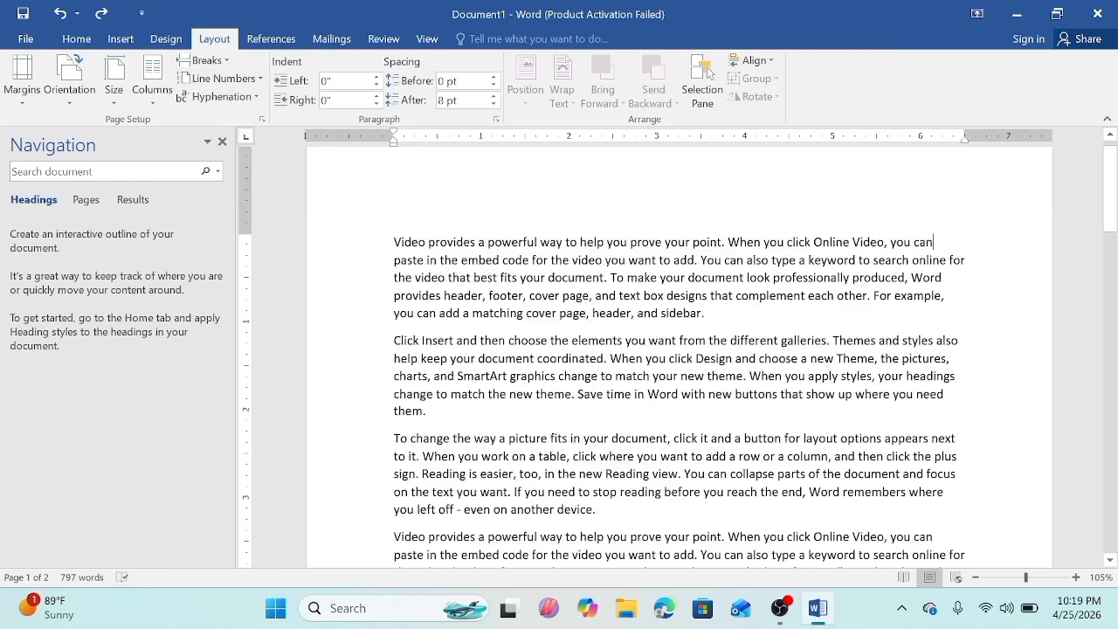
drag(394, 242, 477, 409)
click(202, 60)
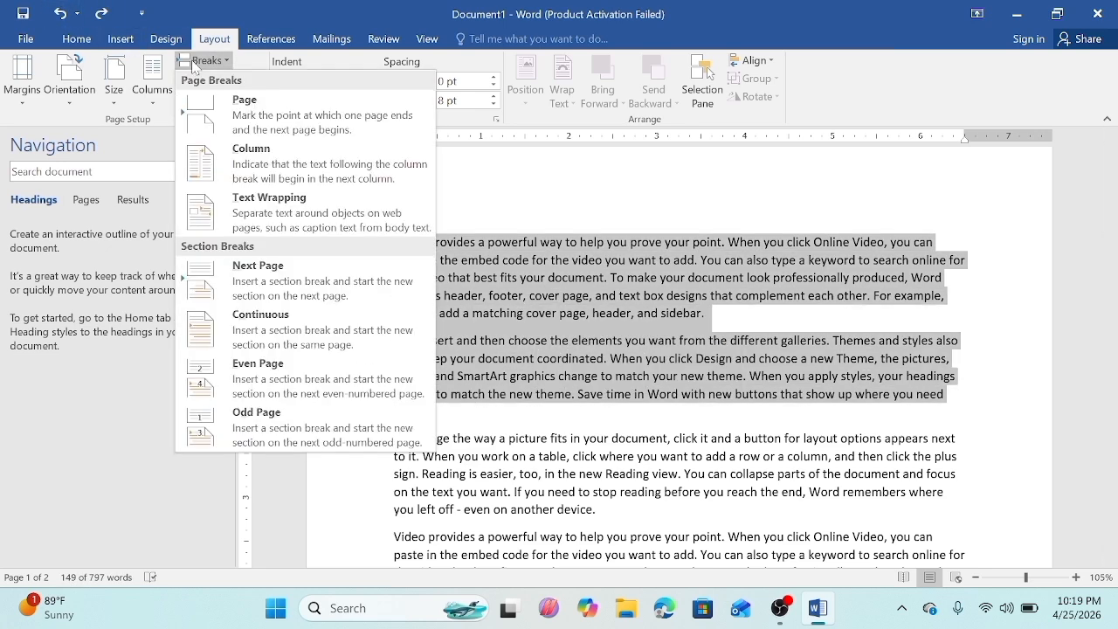
click(297, 325)
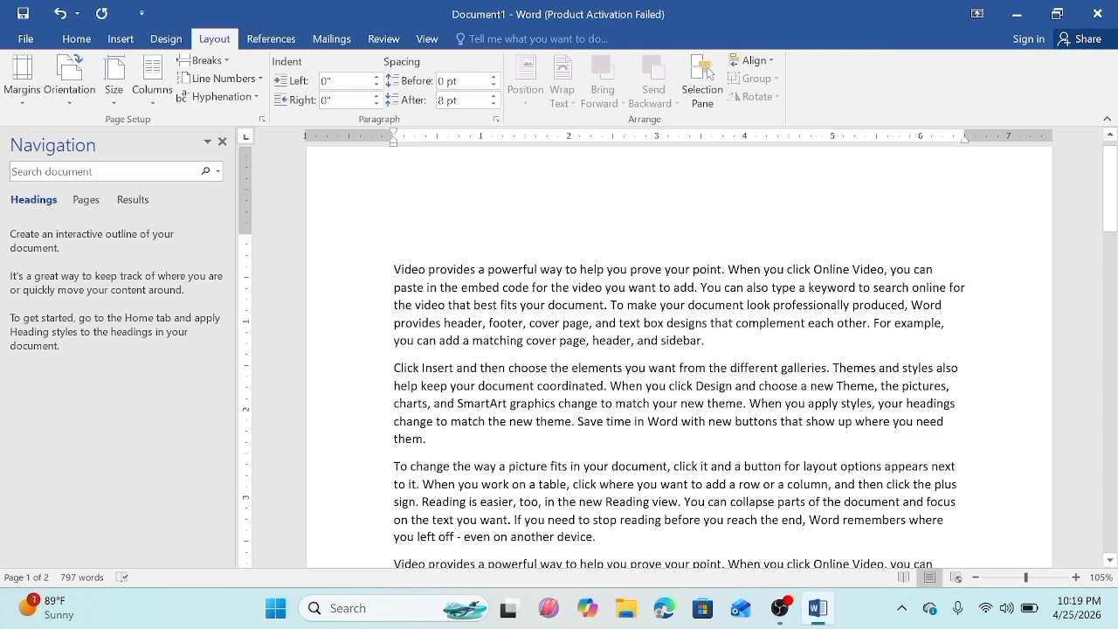
Step: Insert a Continuous section break at the third and fourth paragraphs, and select the fifth and sixth paragraphs
drag(393, 466, 713, 475)
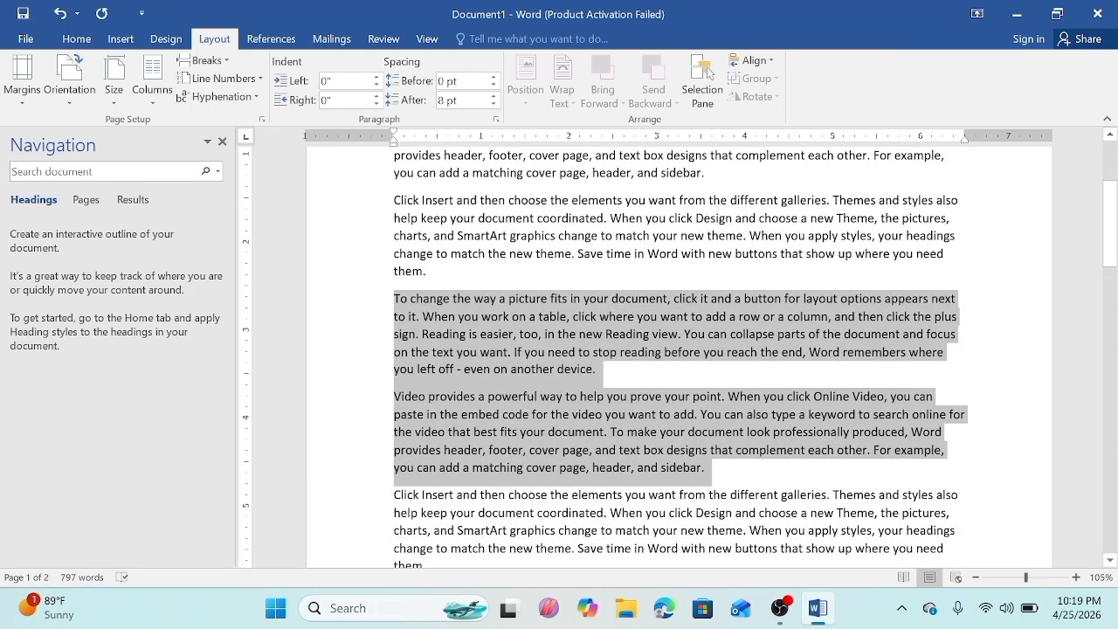
click(203, 60)
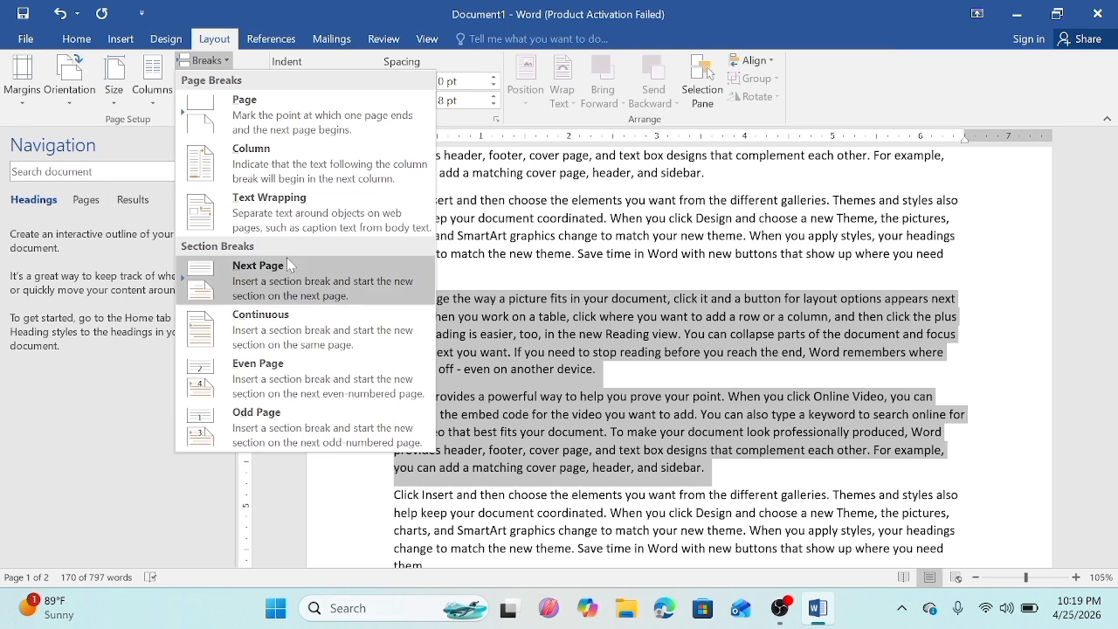
click(296, 319)
drag(393, 494, 596, 552)
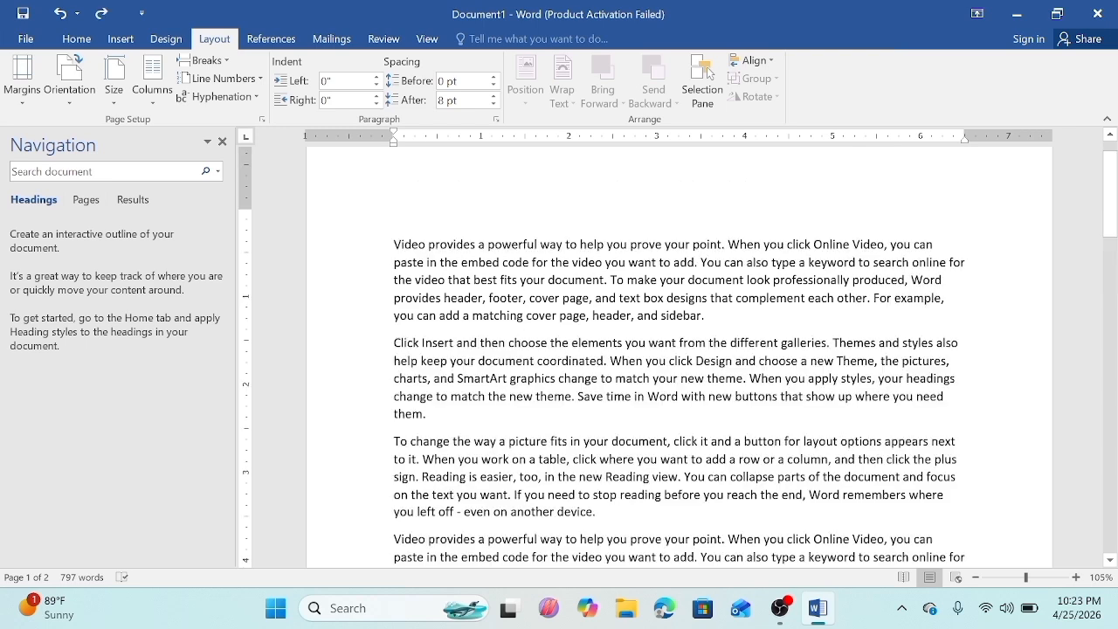
Step: Number the lines of the first six paragraphs with Restart Each Section and review the numbering in each section
key(shift+Down)
key(shift+Down)
key(shift+Down)
key(shift+Down)
key(shift+Down)
key(shift+Down)
key(shift+Down)
key(shift+Down)
key(shift+Down)
key(shift+Down)
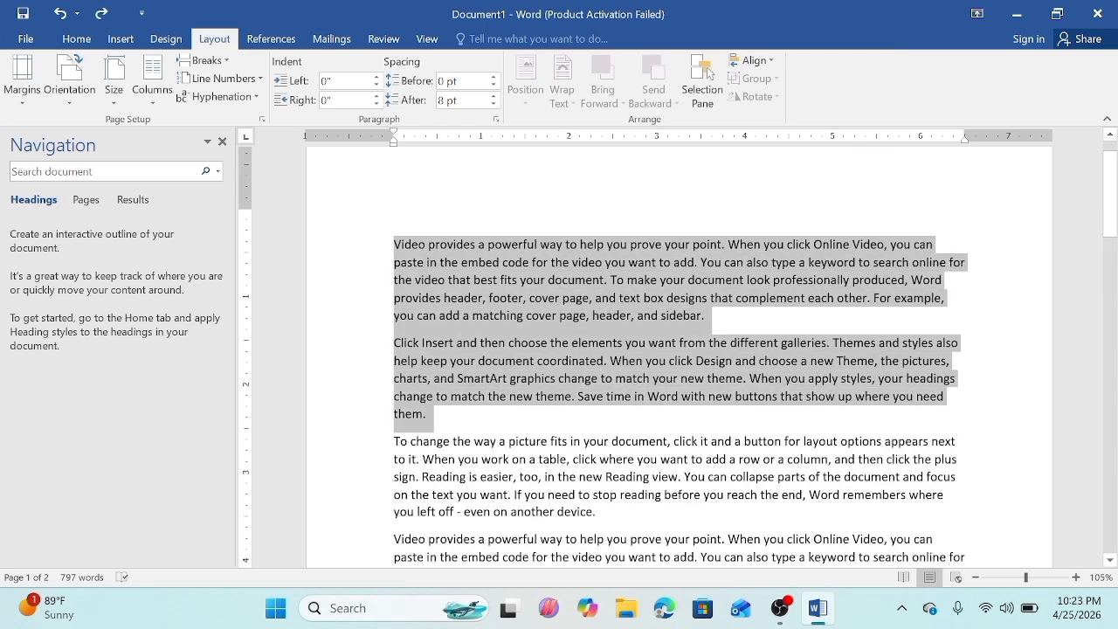
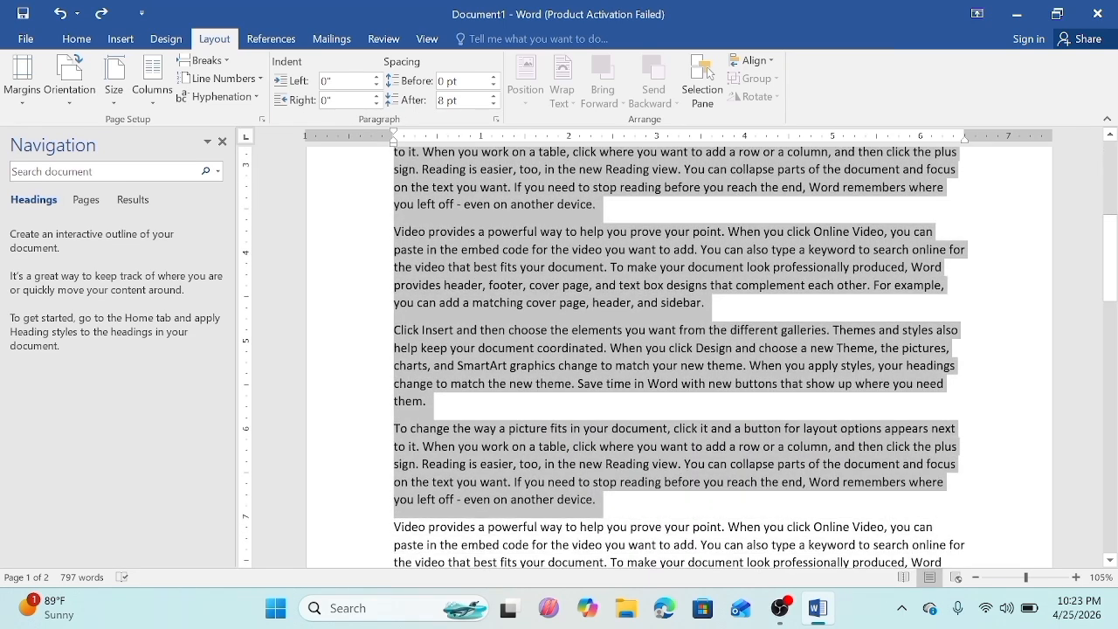
click(247, 81)
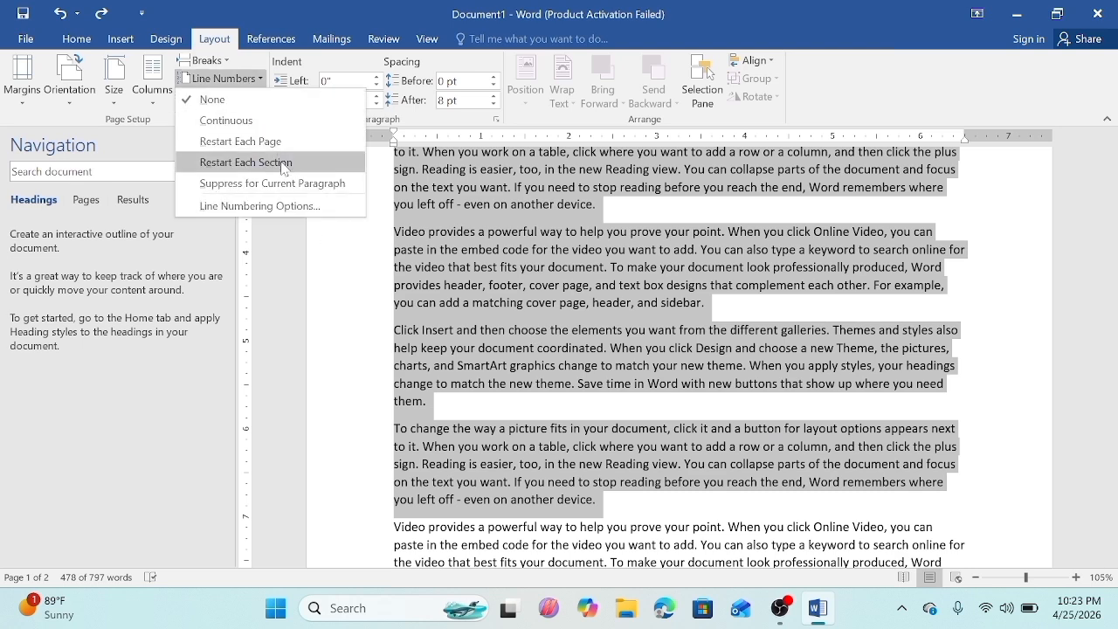
click(245, 162)
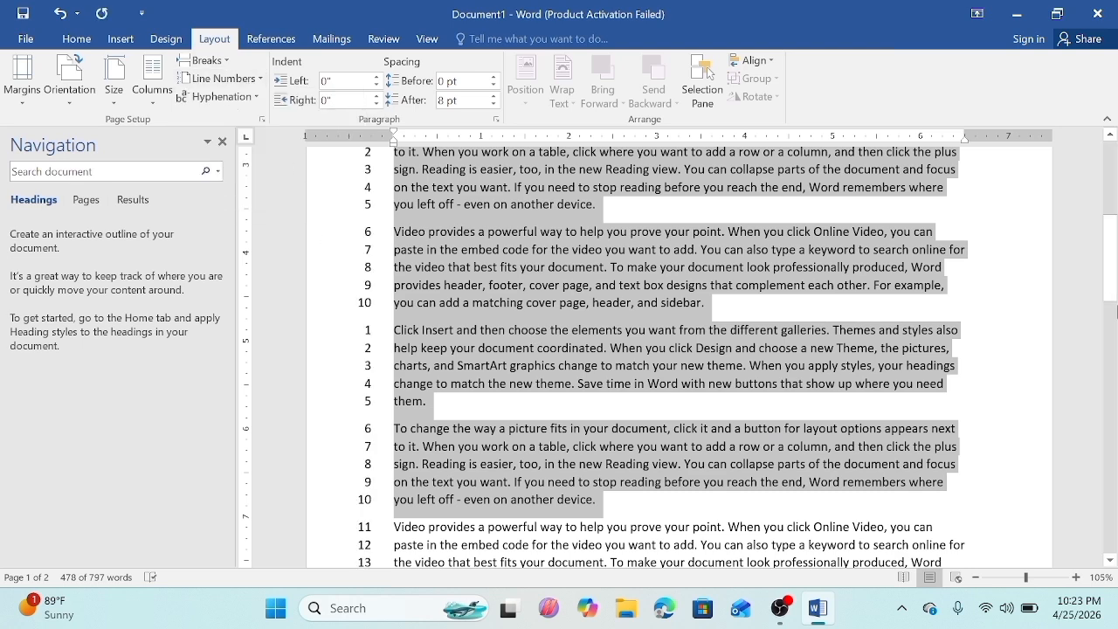
drag(1112, 293, 1105, 227)
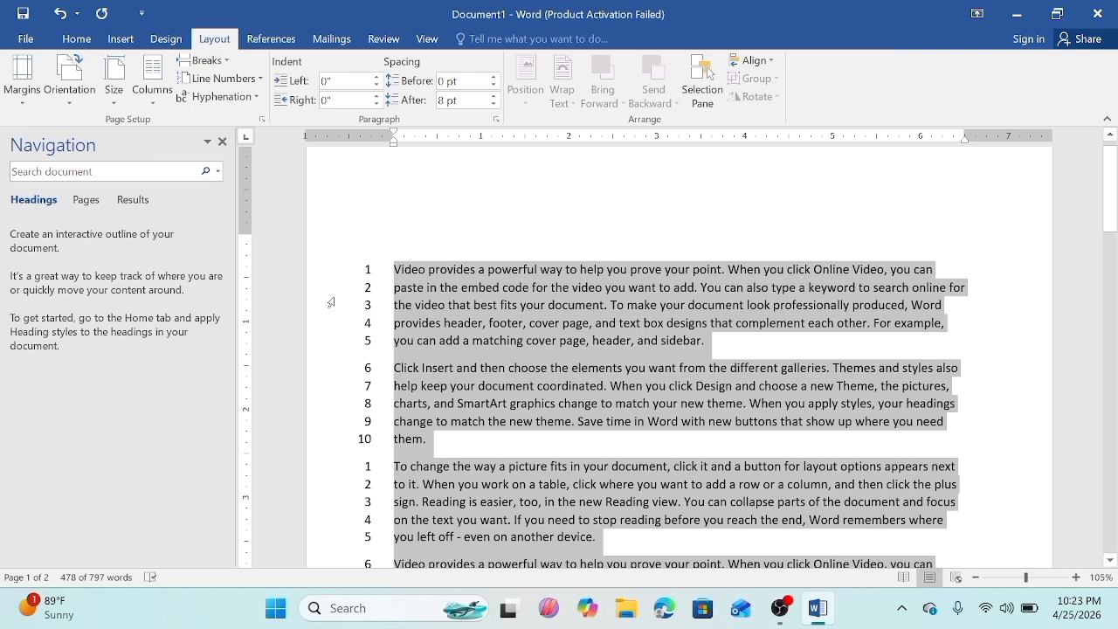
scroll(1105, 192, down, 4)
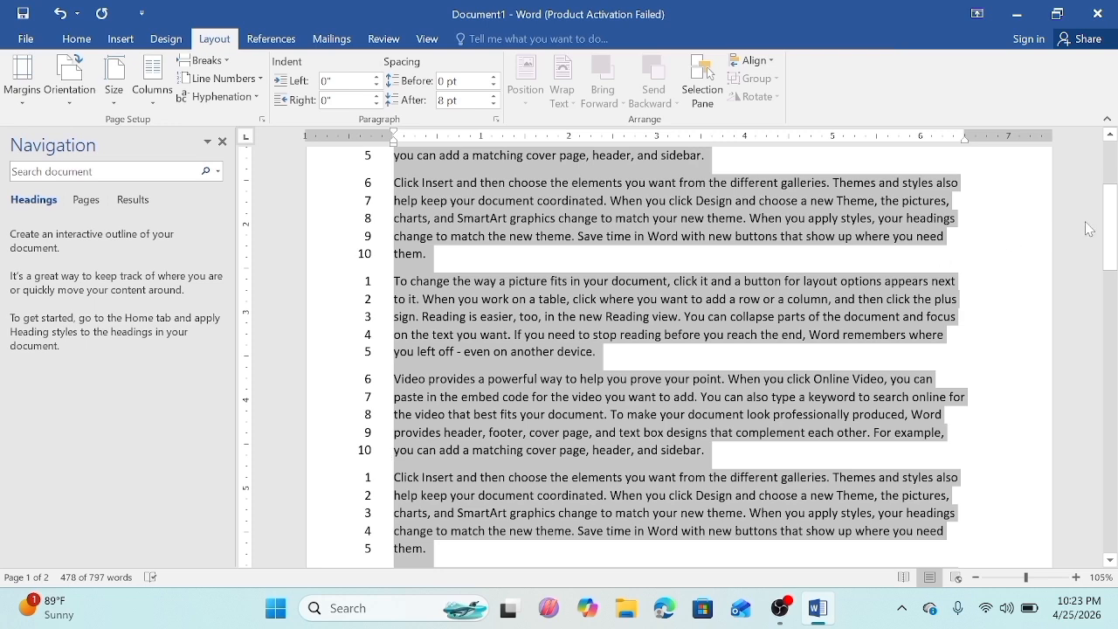
drag(1111, 220, 1115, 259)
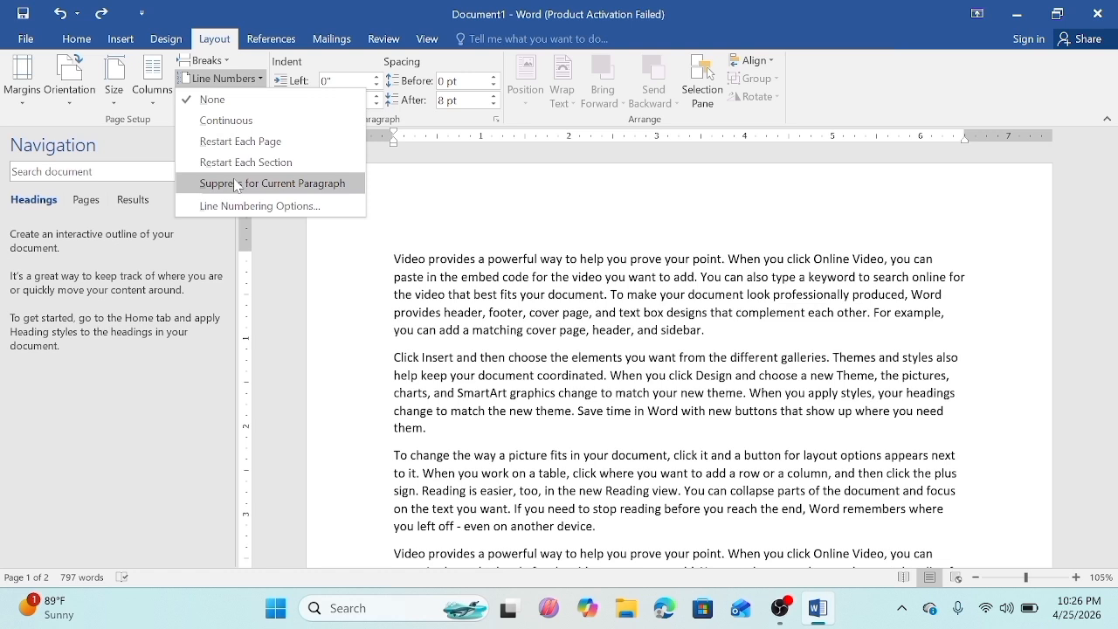
Step: Suppress line numbers for the second paragraph, starting with "Click Insert"
click(377, 294)
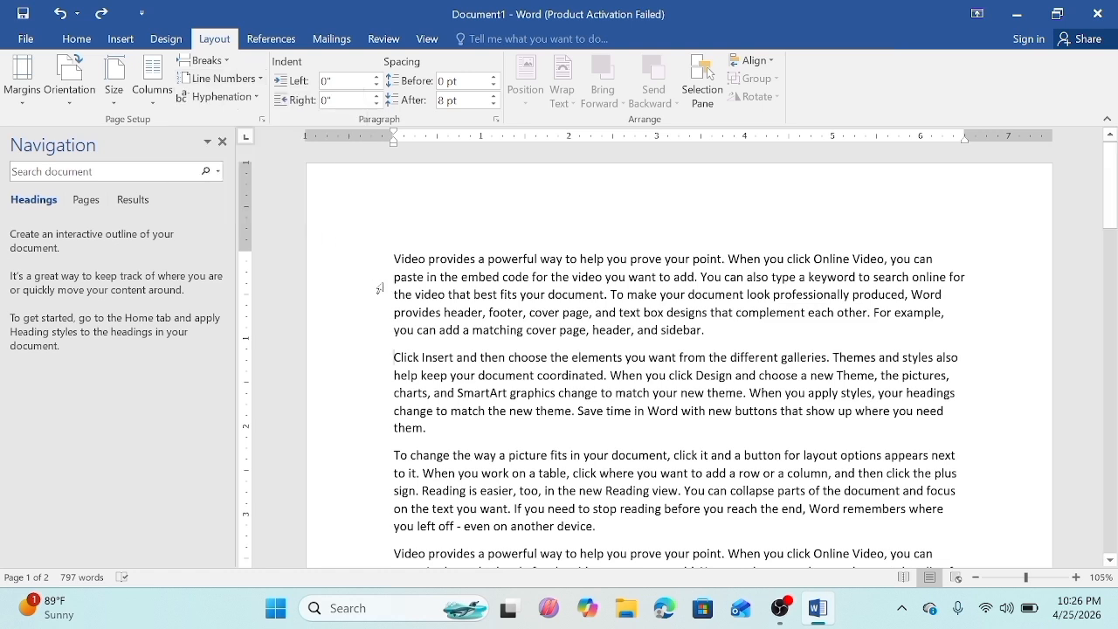
drag(394, 357, 558, 434)
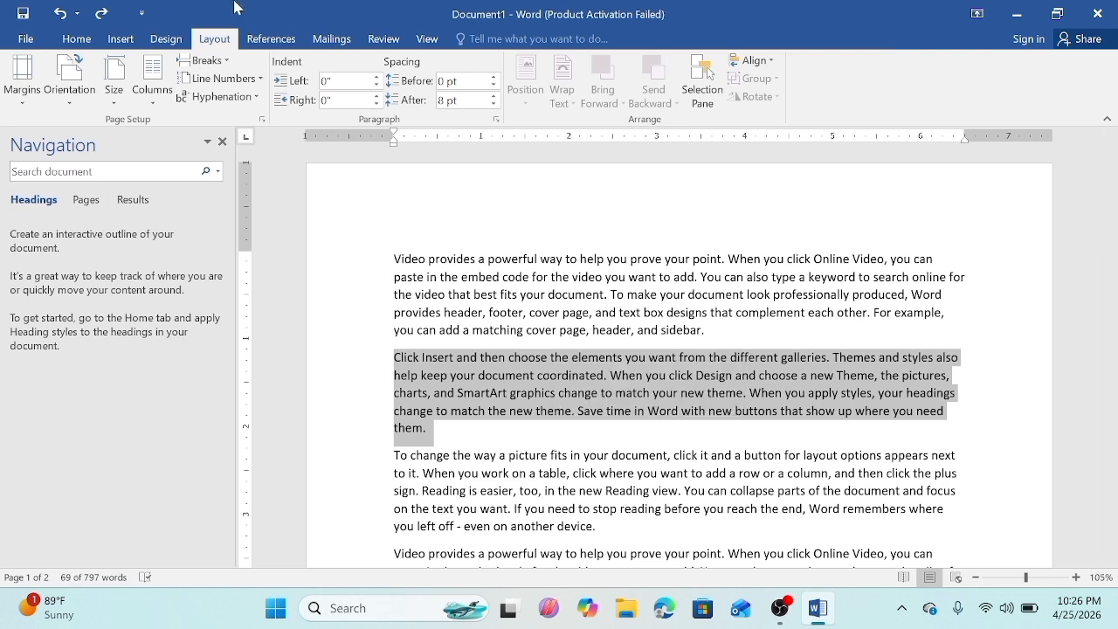
click(223, 79)
click(232, 183)
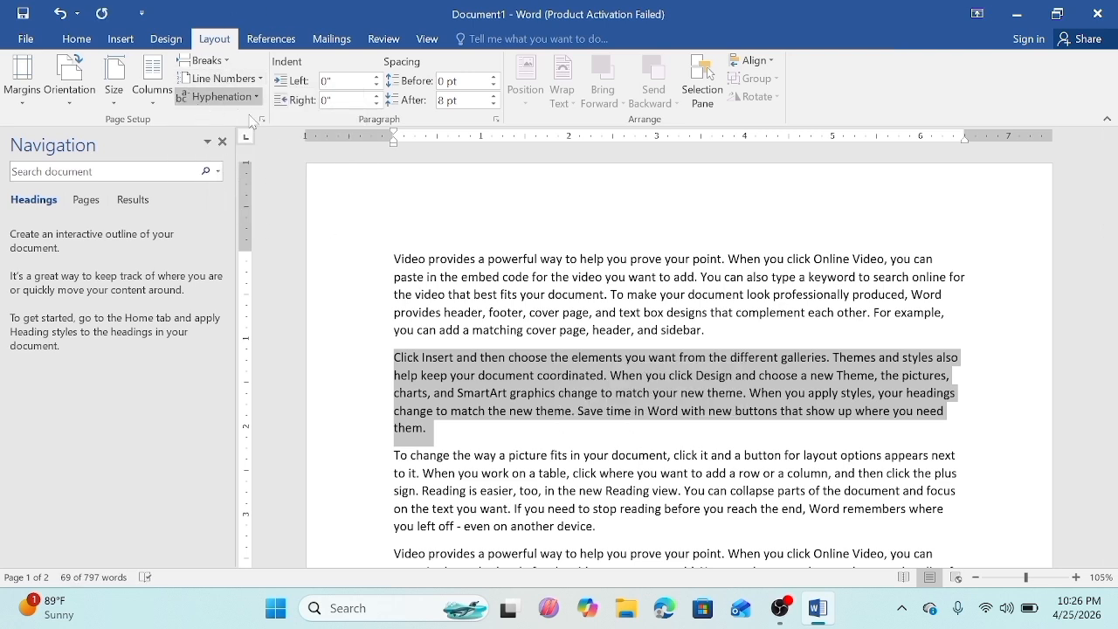
Step: Apply Continuous line numbers to the whole document and check the numbering around the second paragraph
key(ctrl+a)
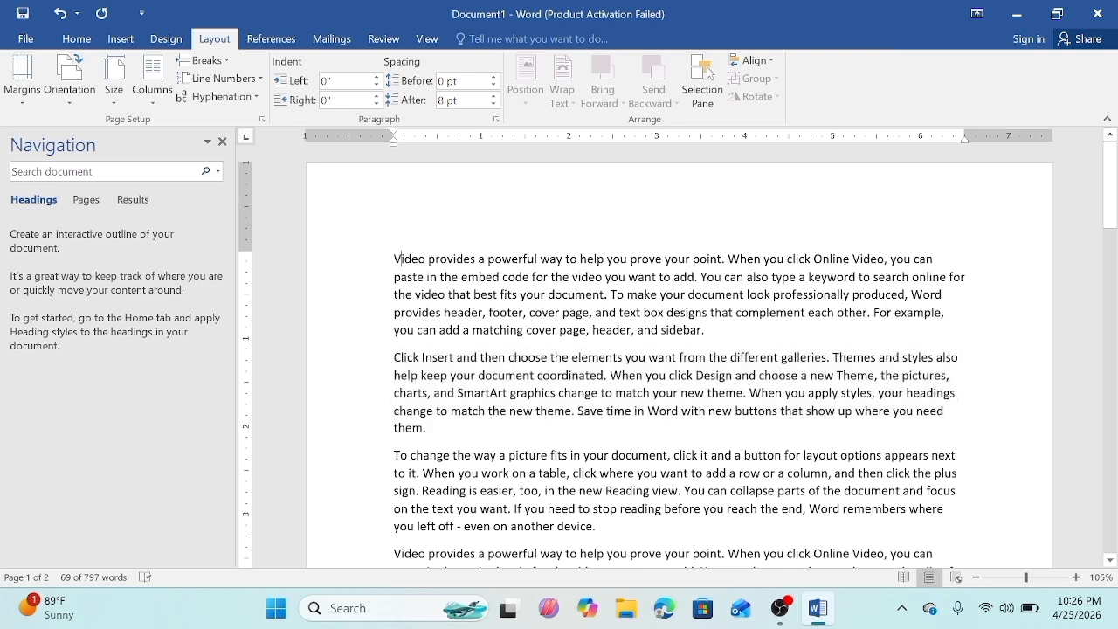
click(259, 79)
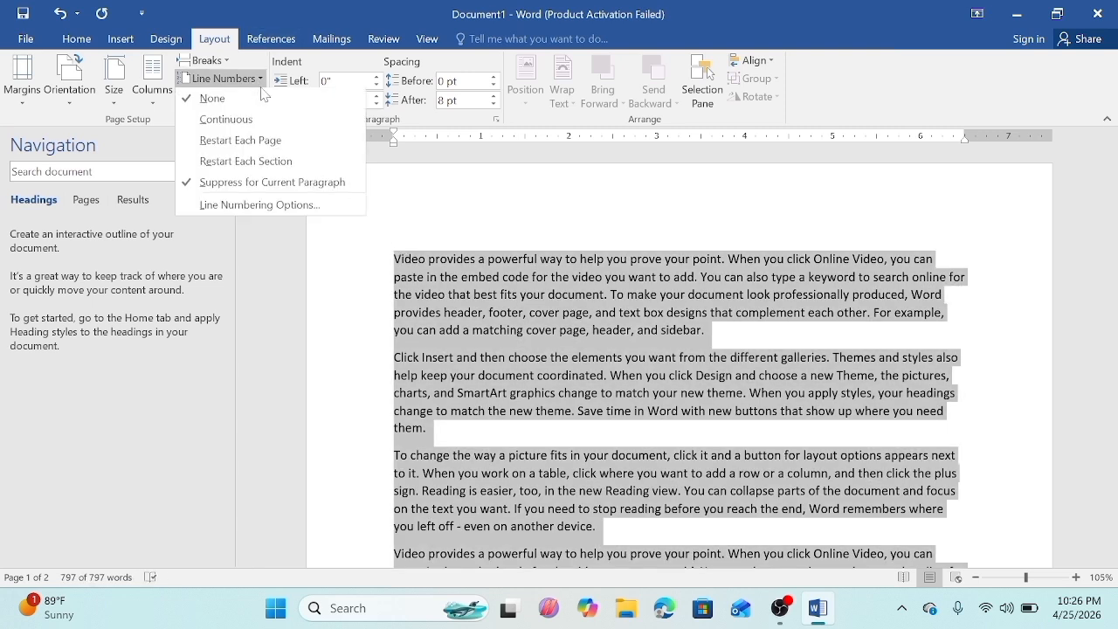
click(197, 122)
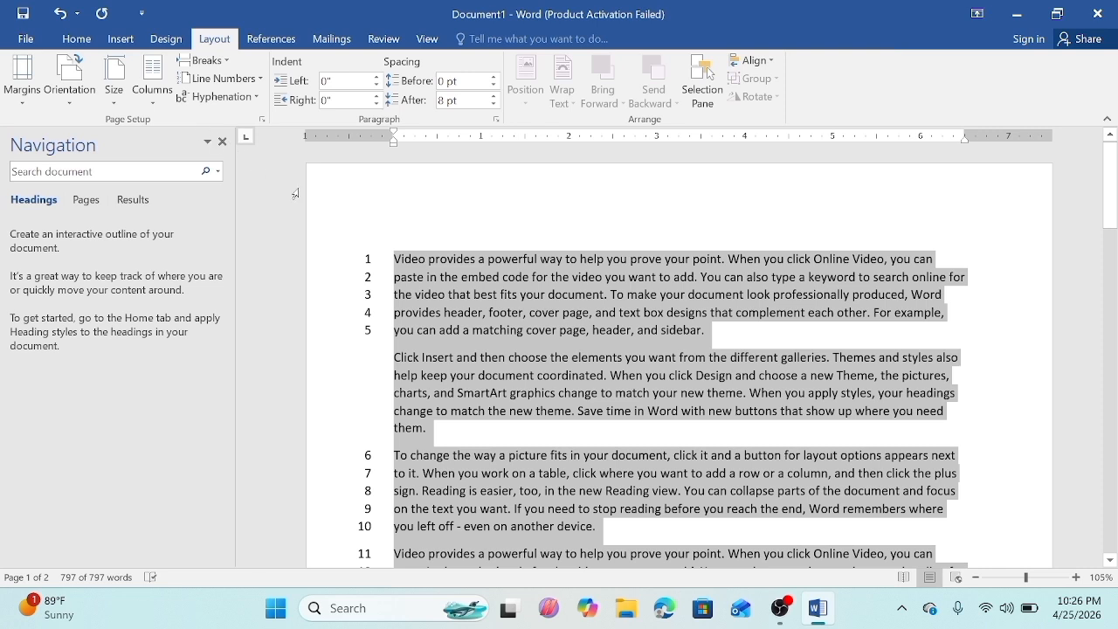
click(351, 335)
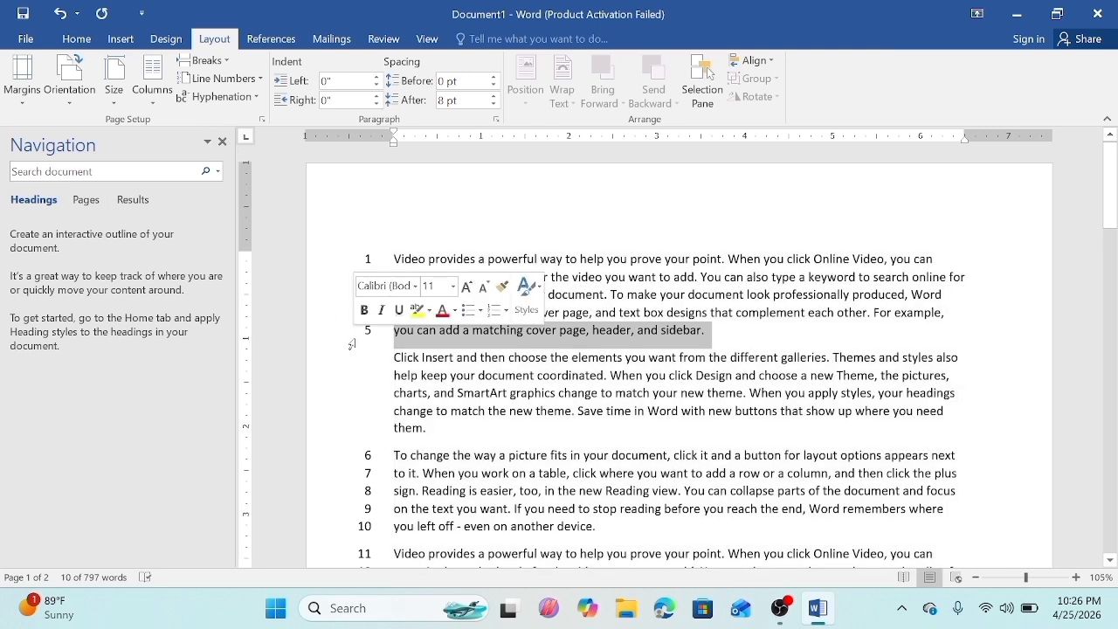
click(405, 358)
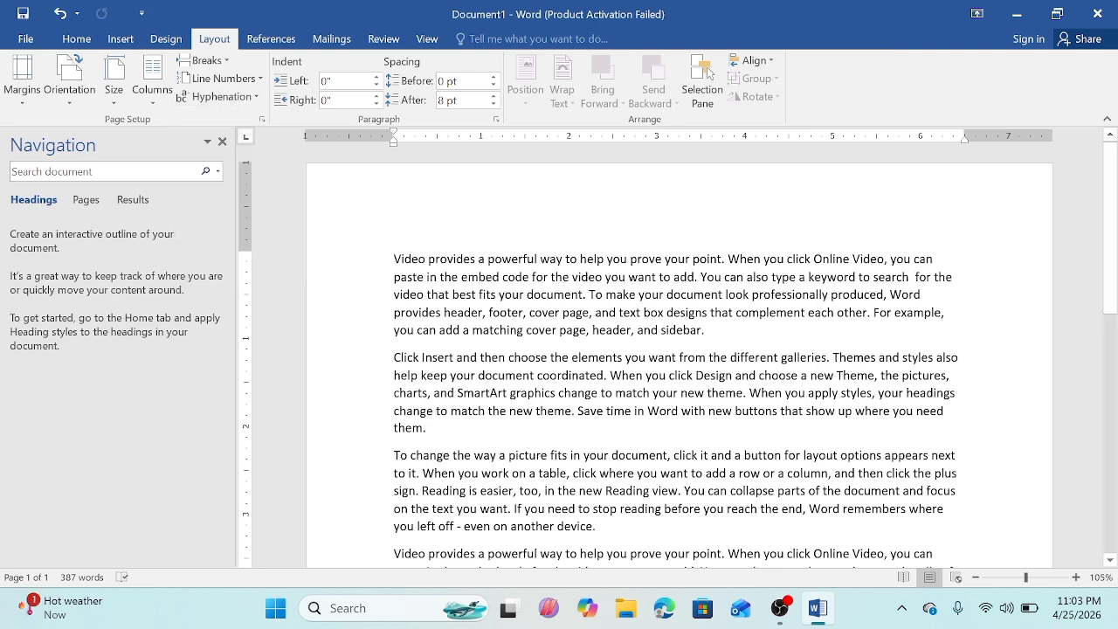
Step: Try adding the manually hyphenated word "docu-ment" after "search" in the first paragraph, and undo it
text(docu)
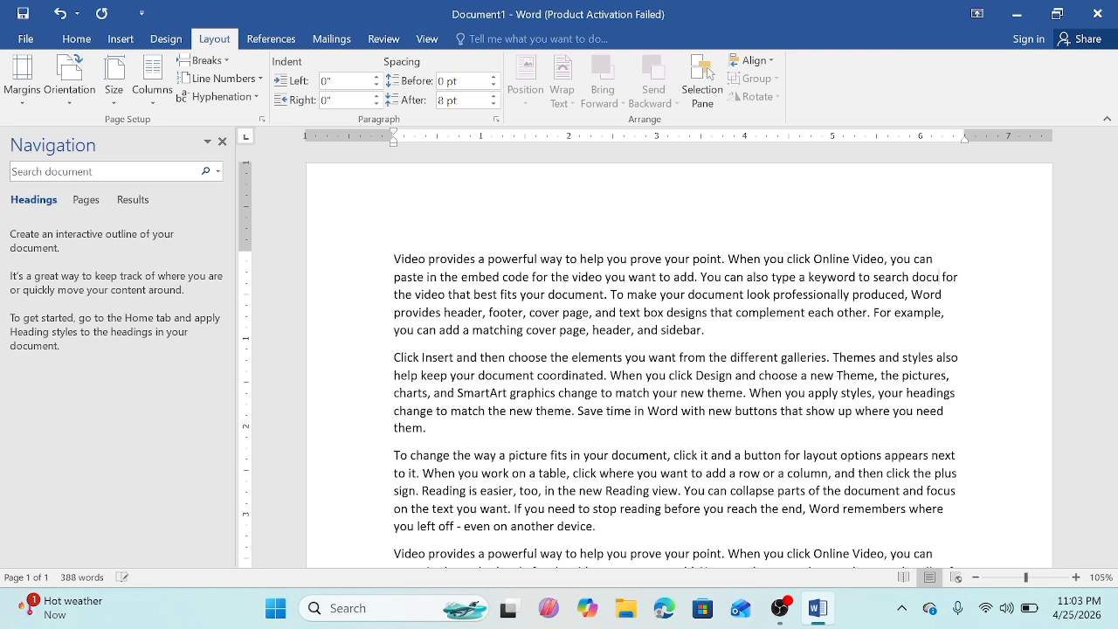
text(-)
text(ment)
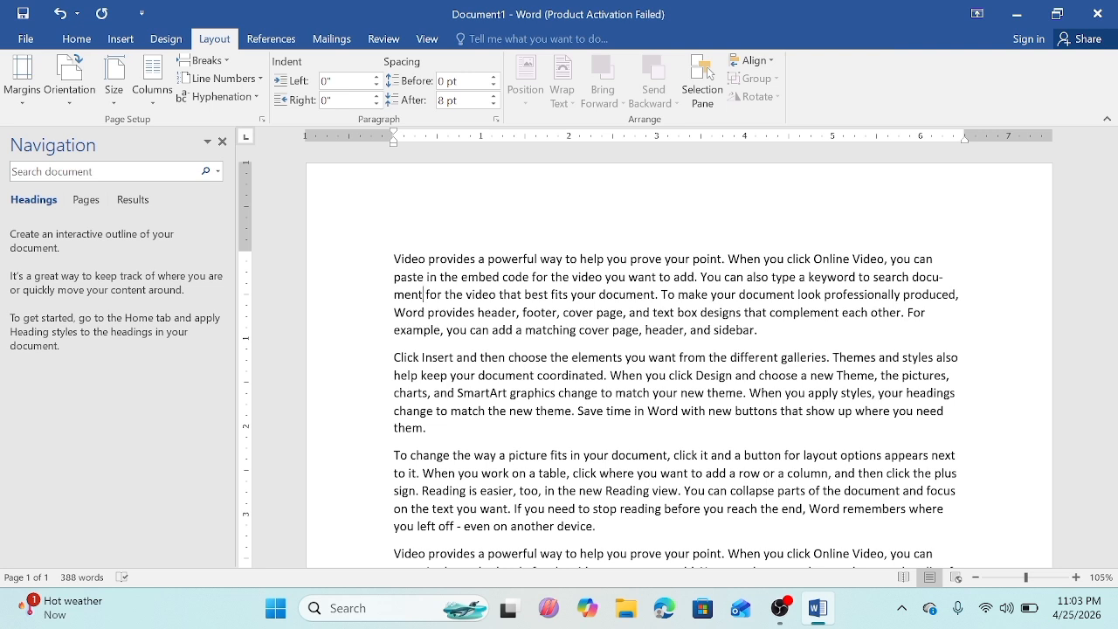
key(ctrl+z)
Step: Turn on Automatic hyphenation for the whole document
key(ctrl+a)
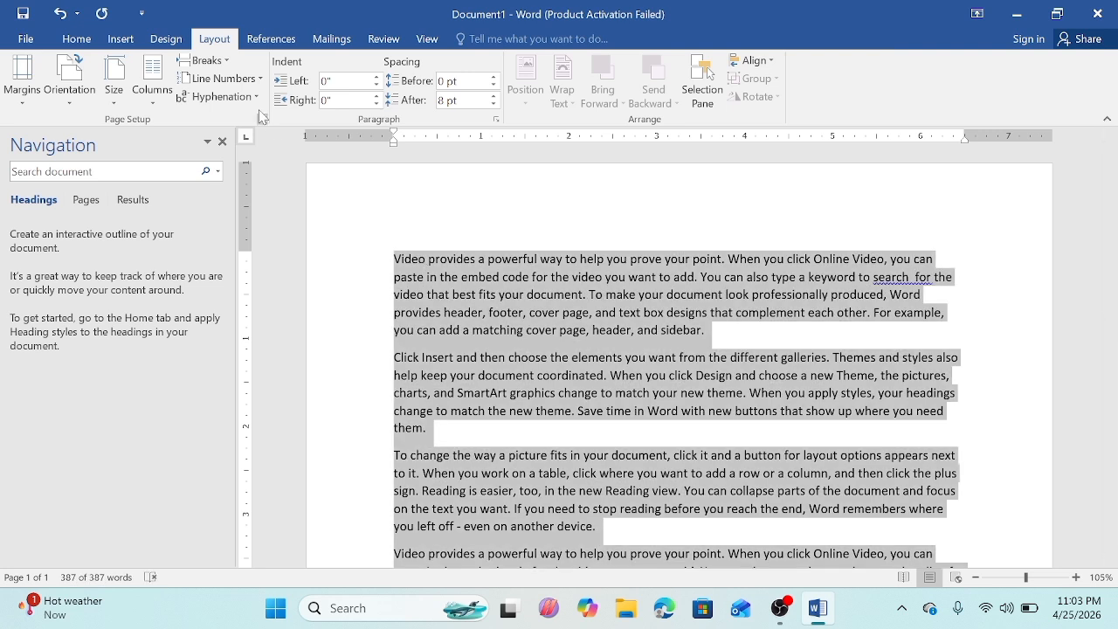
click(252, 97)
click(224, 138)
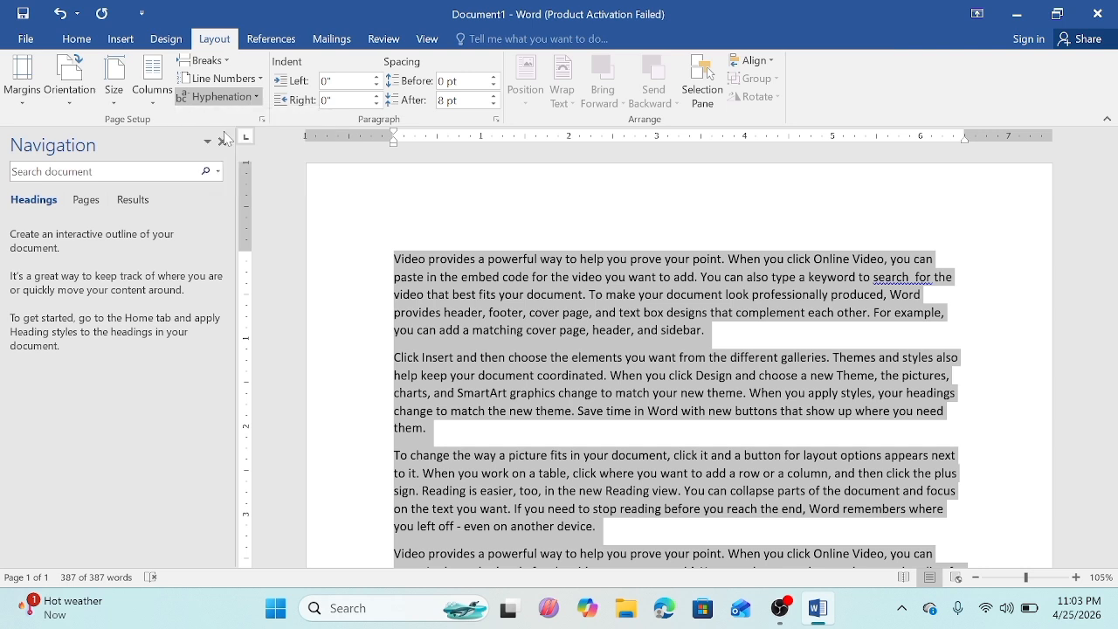
Step: Insert the word "document" between "search" and "for" in the first paragraph
click(915, 280)
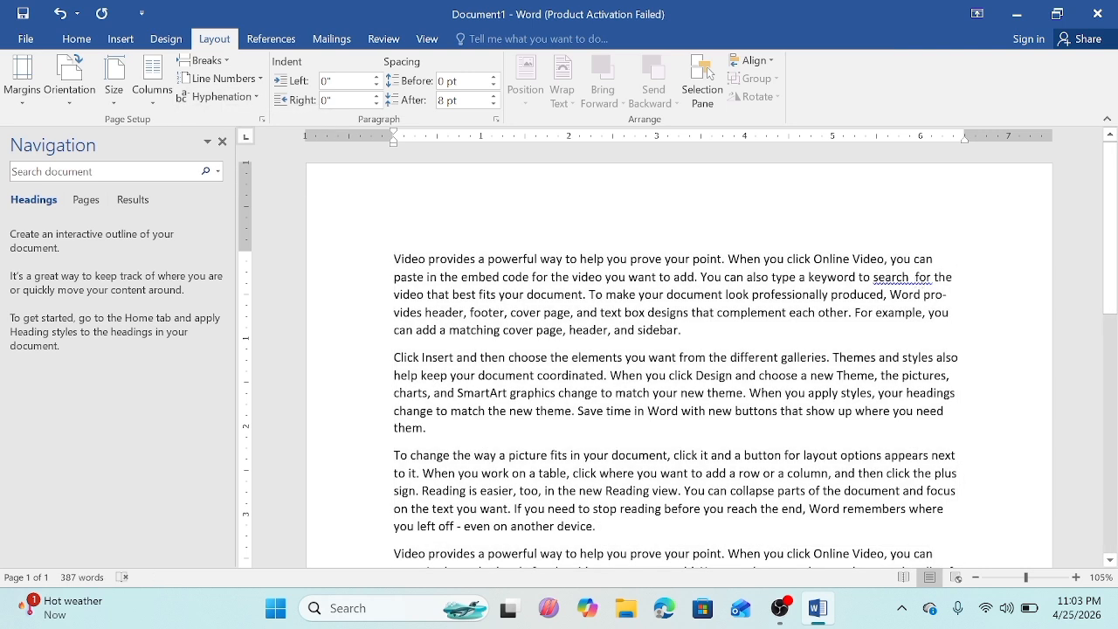
text(docu)
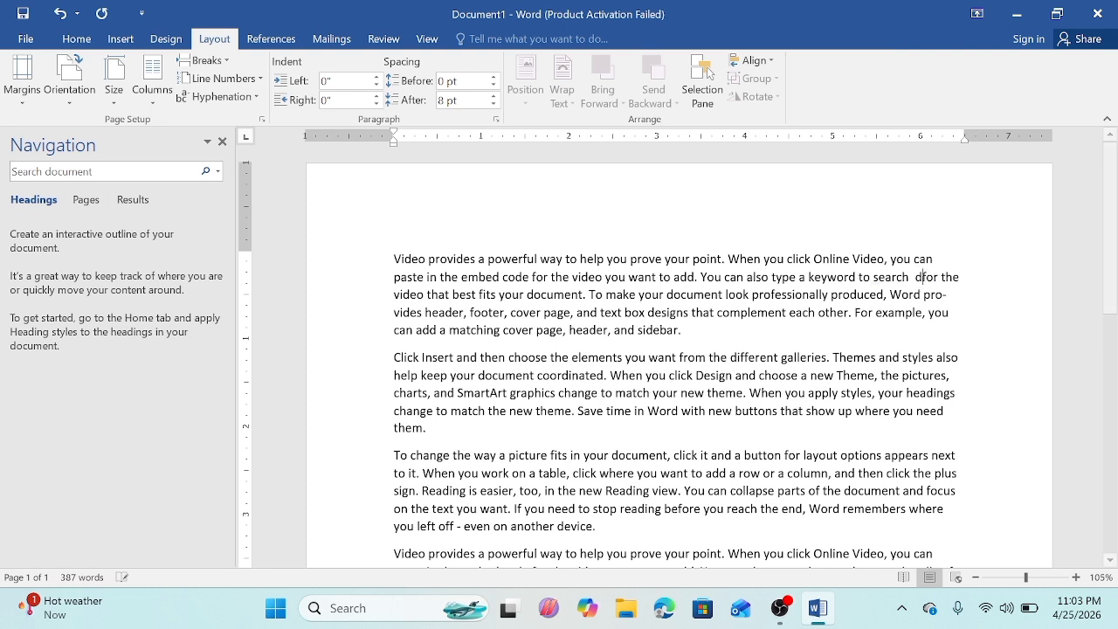
text(ment)
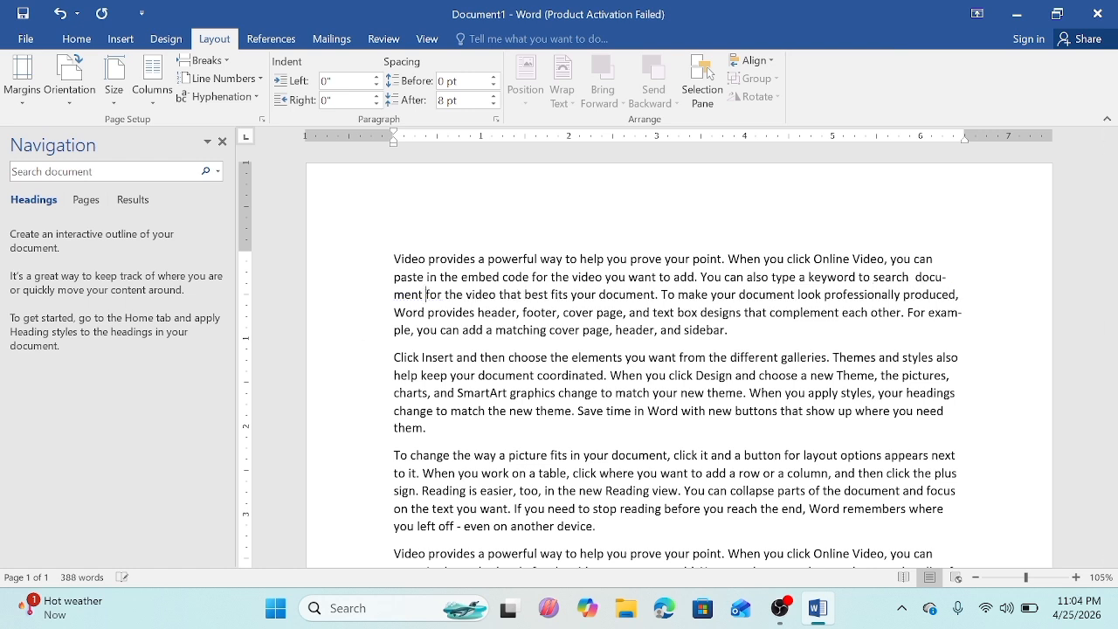
click(257, 98)
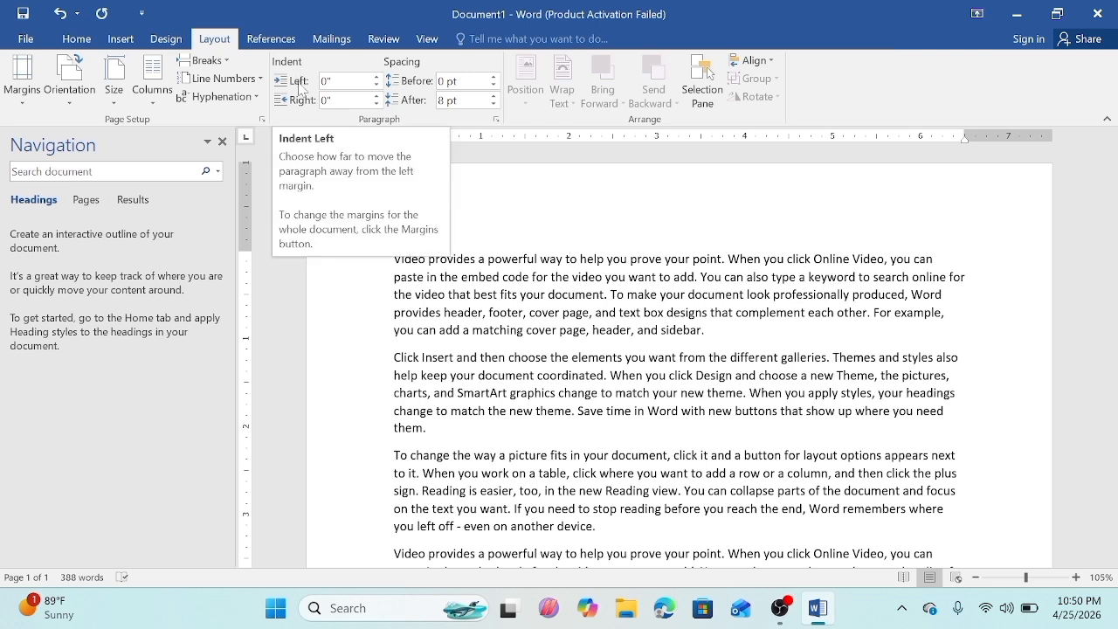
Step: Increase the left indent of the first paragraph to 1.8"
triple_click(569, 258)
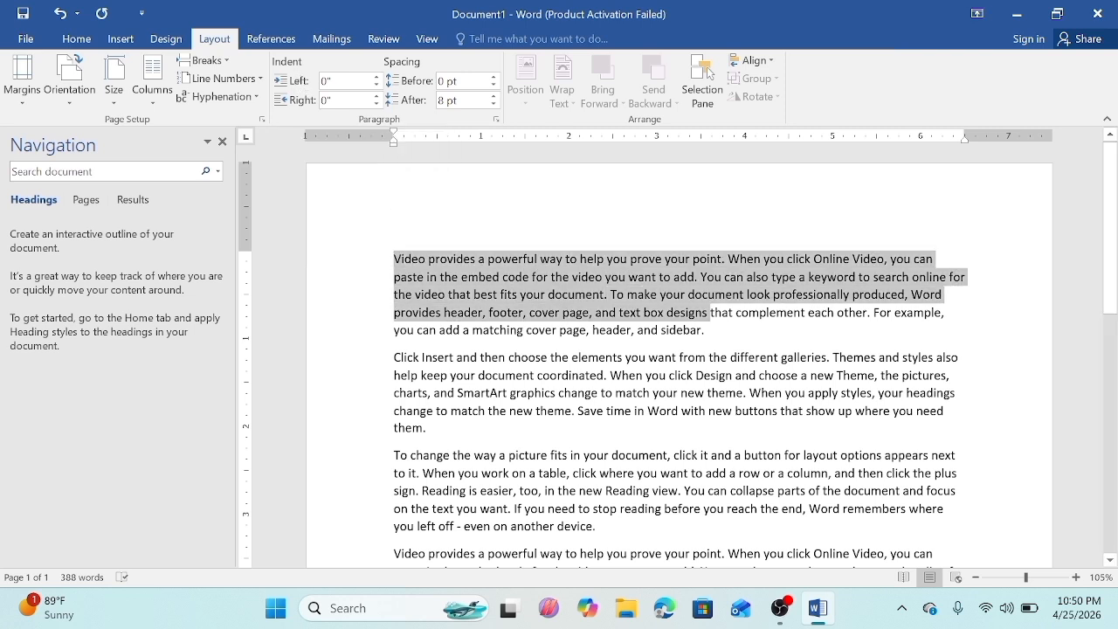
click(376, 76)
click(377, 77)
click(376, 77)
click(377, 77)
click(376, 77)
click(376, 76)
click(377, 77)
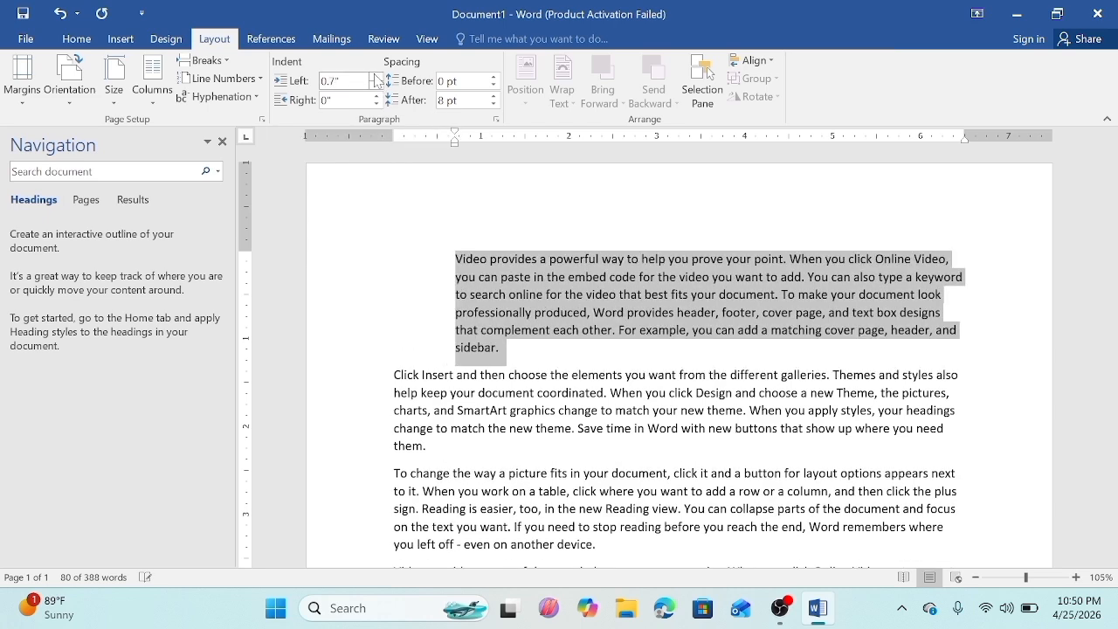
click(376, 77)
click(377, 77)
click(377, 77)
click(377, 77)
click(376, 77)
click(376, 77)
click(377, 77)
click(377, 76)
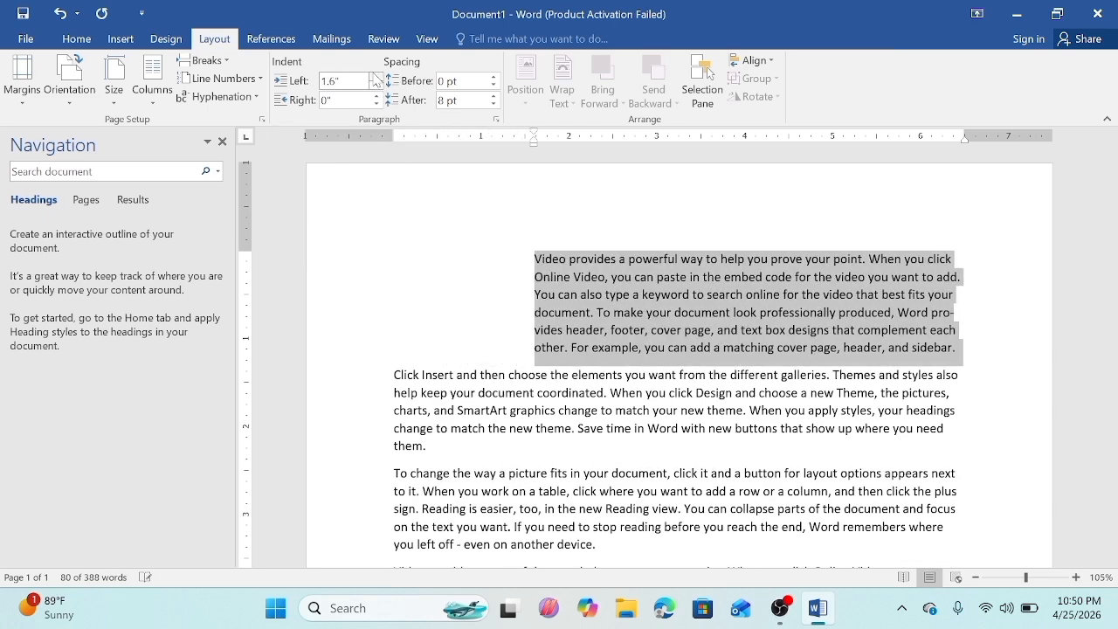
click(377, 77)
click(376, 77)
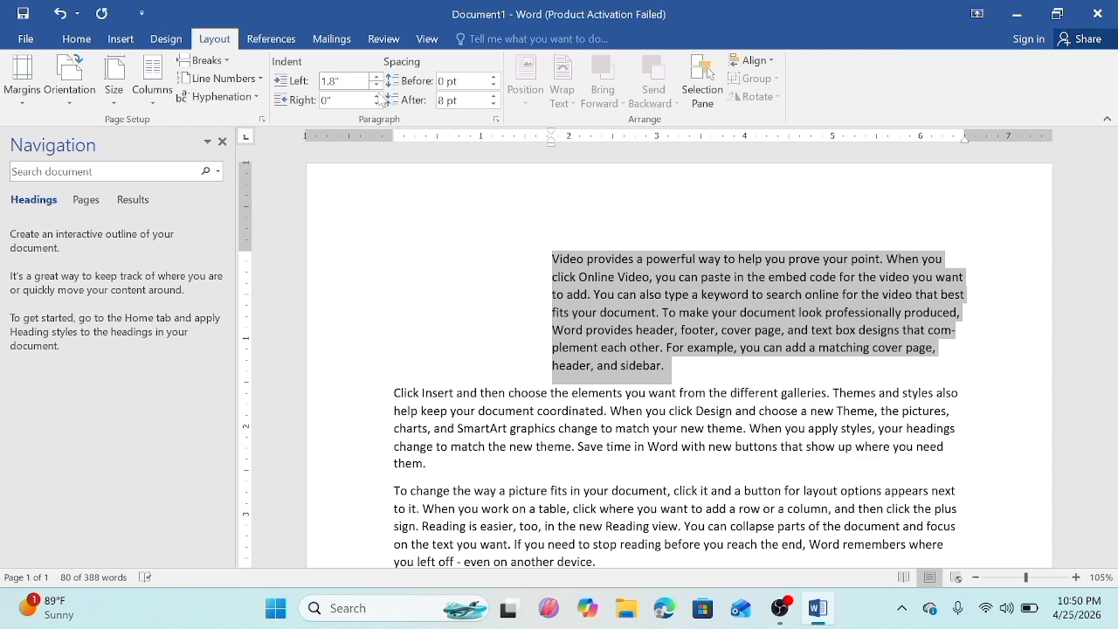
Step: Reduce the first paragraph's left indent to 0.2"
click(377, 88)
click(377, 88)
double_click(376, 88)
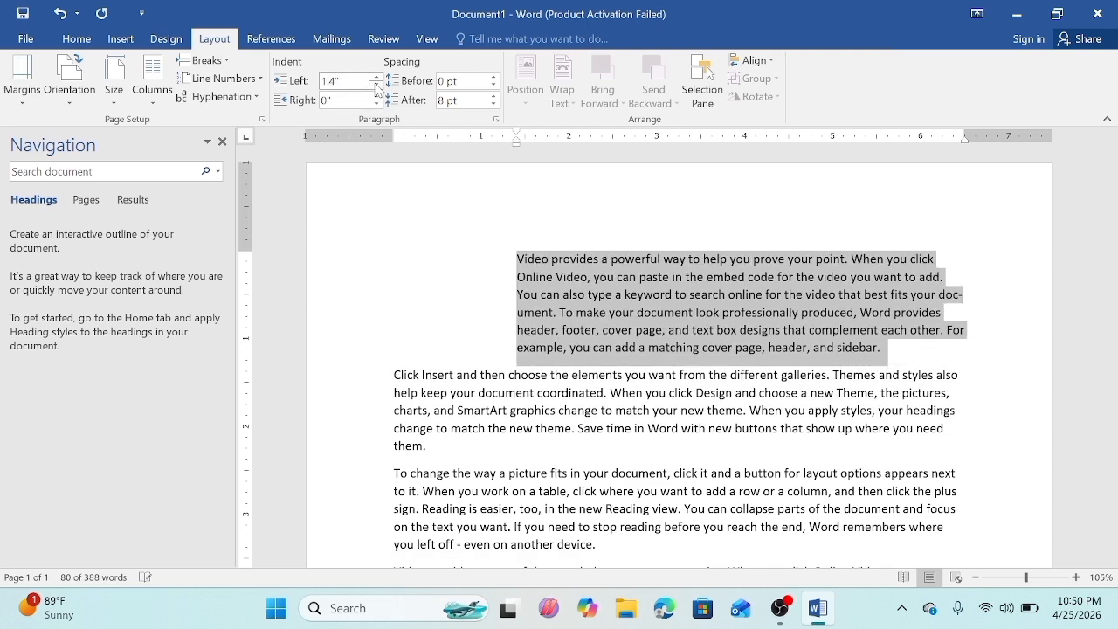
double_click(376, 88)
click(377, 88)
double_click(376, 88)
double_click(377, 89)
double_click(376, 88)
double_click(376, 88)
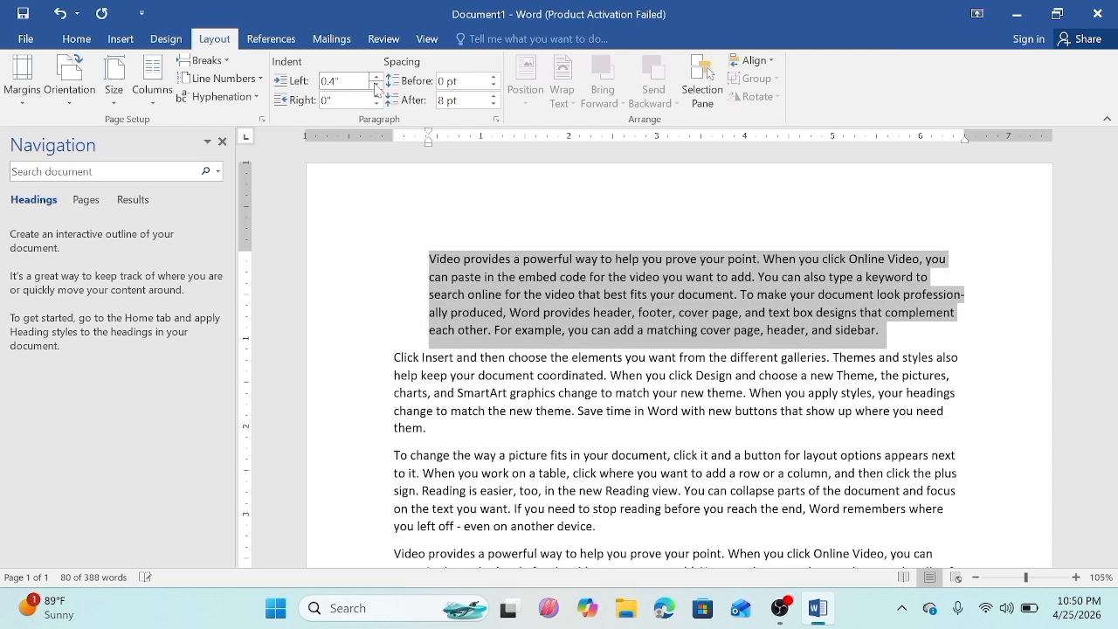
click(376, 88)
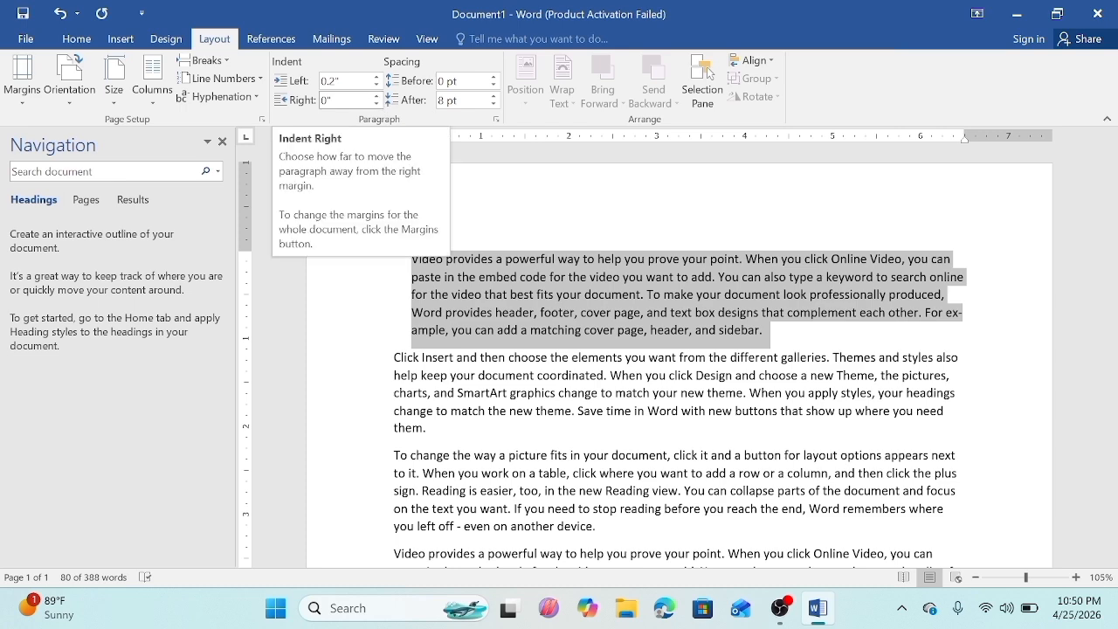
Step: Increase the first paragraph's right indent to 2.6"
double_click(377, 97)
double_click(378, 97)
double_click(377, 97)
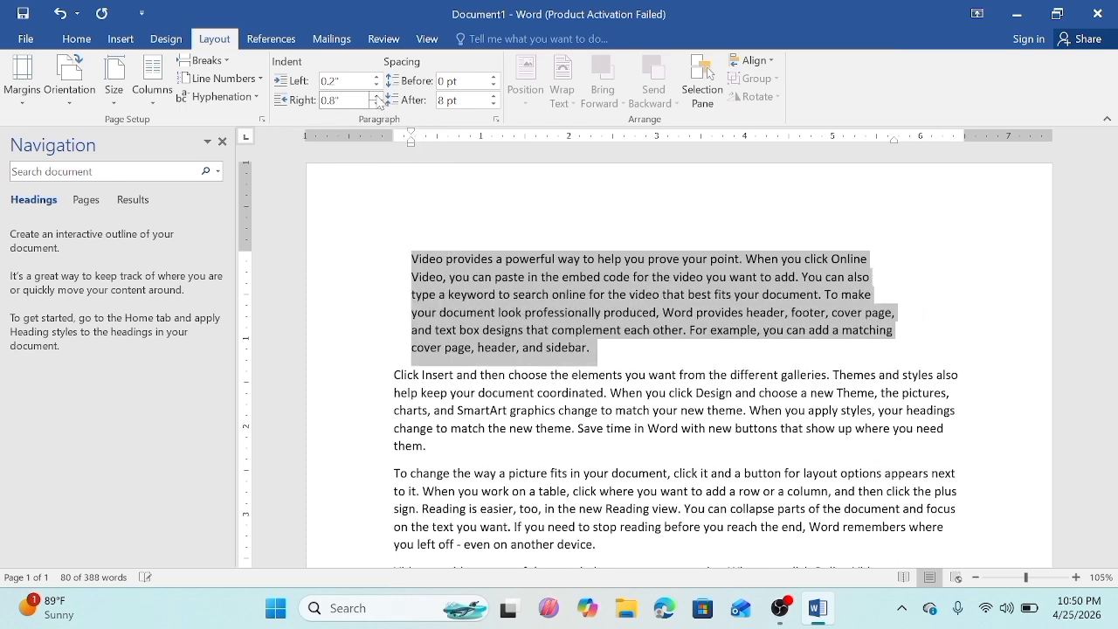
click(377, 97)
double_click(378, 97)
double_click(377, 97)
click(377, 97)
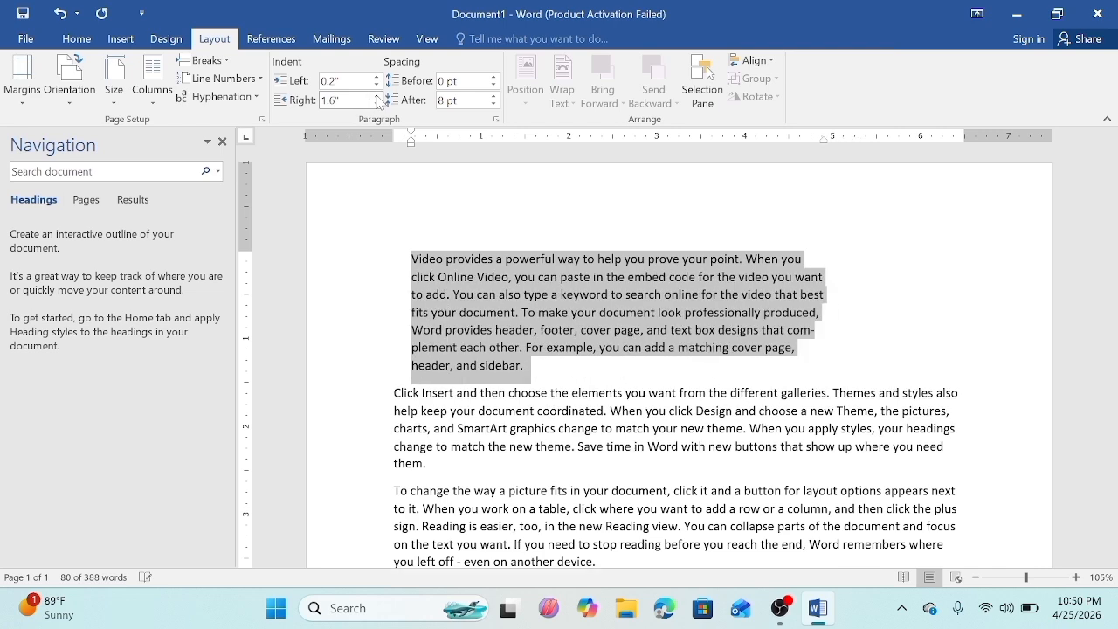
double_click(378, 97)
double_click(378, 97)
double_click(378, 97)
click(377, 97)
double_click(378, 97)
double_click(378, 97)
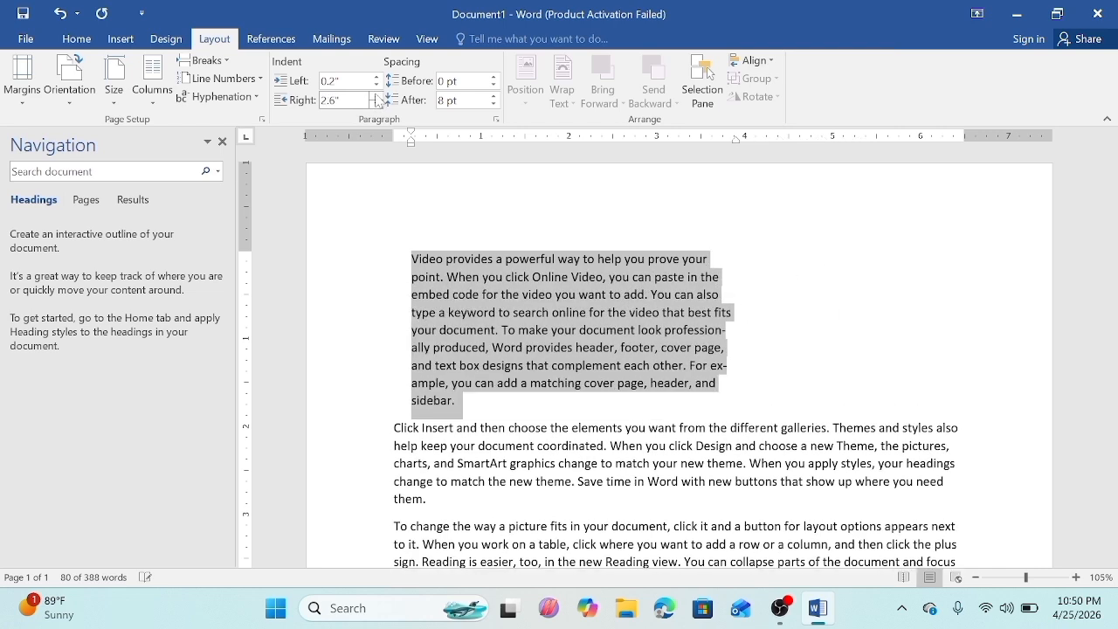
Step: Reduce the first paragraph's right indent to 0.9"
click(377, 103)
double_click(378, 103)
click(377, 103)
double_click(378, 103)
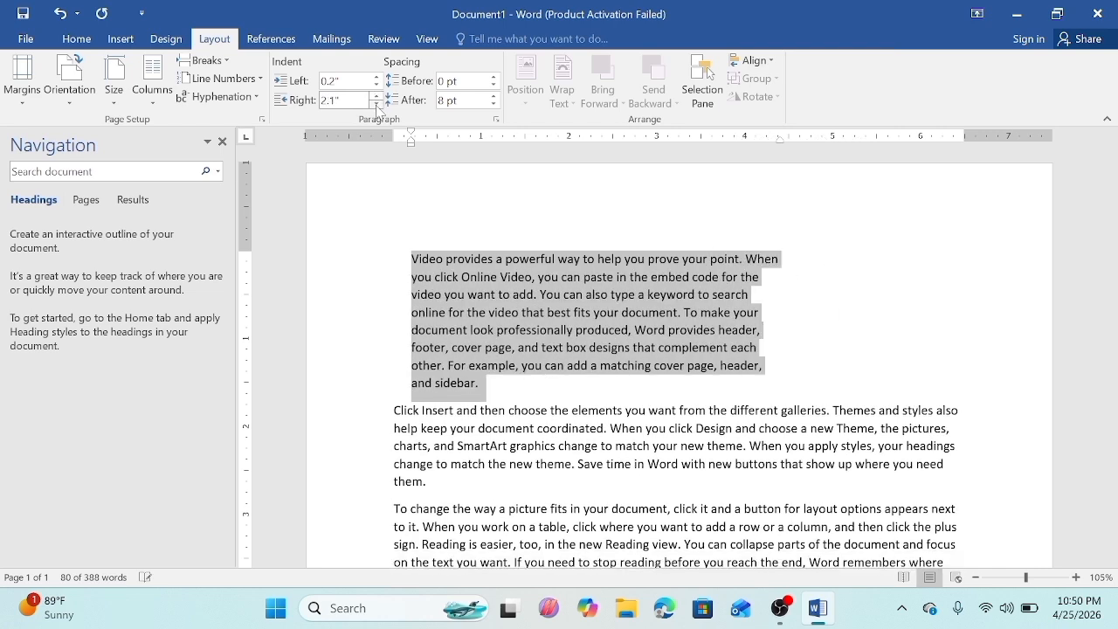
double_click(377, 103)
double_click(376, 103)
click(375, 103)
double_click(376, 103)
click(376, 103)
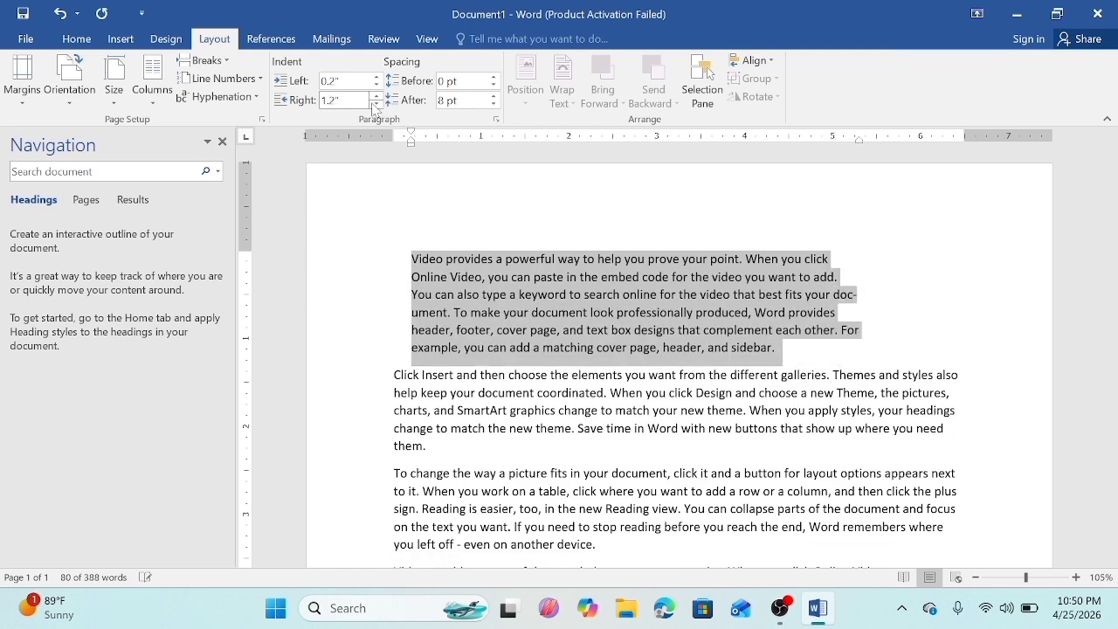
click(375, 103)
double_click(376, 103)
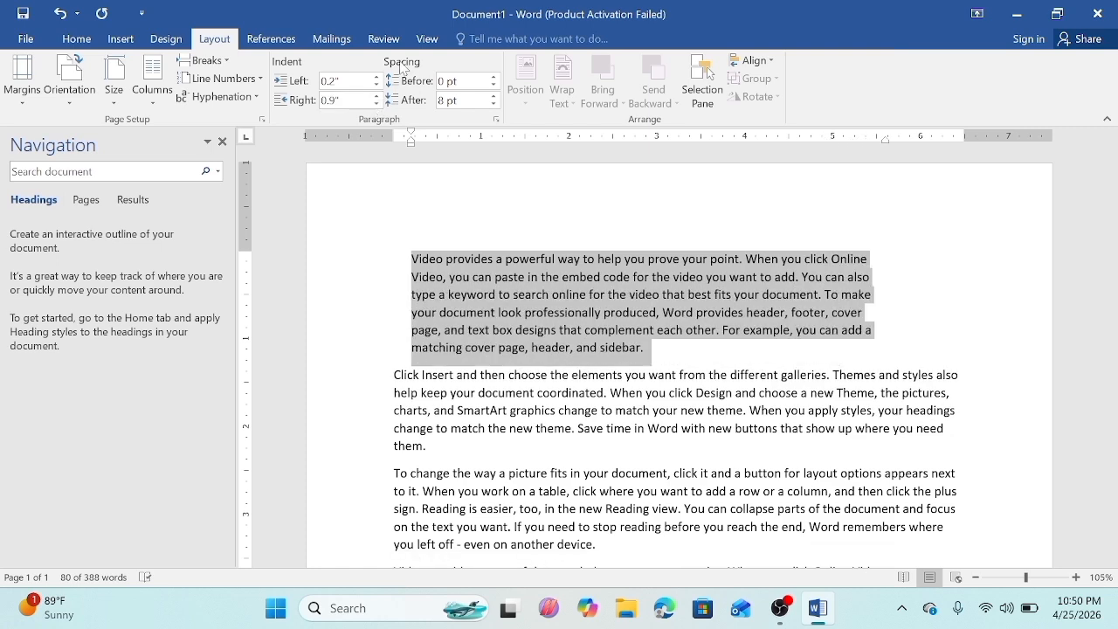
Step: Increase the spacing before the second paragraph, which starts with "Click Insert", to 60 pt
click(395, 374)
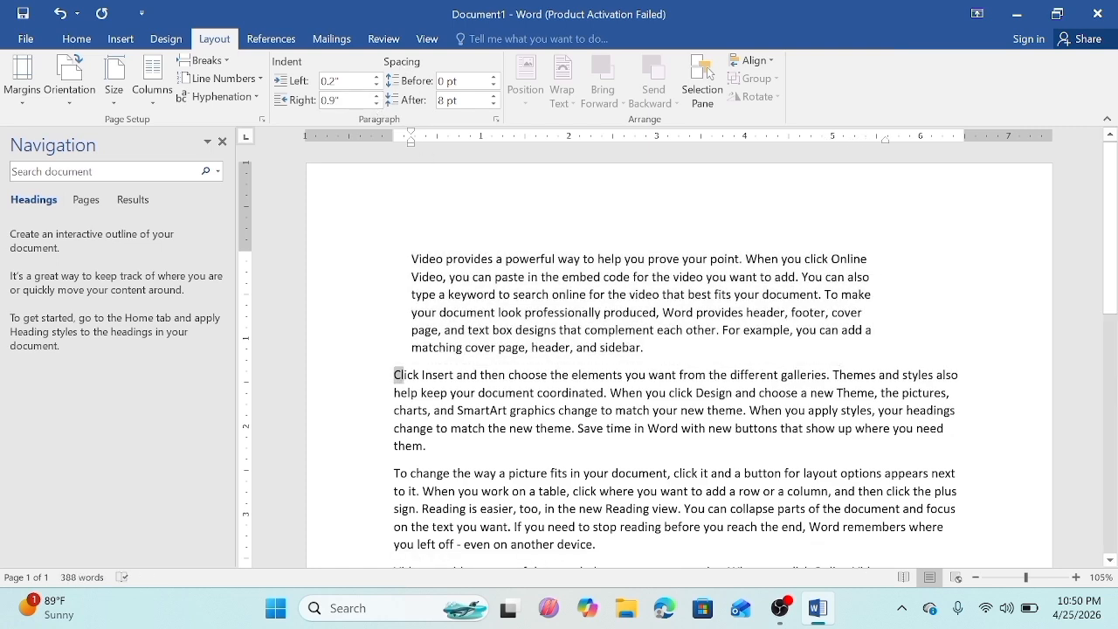
drag(395, 375, 432, 447)
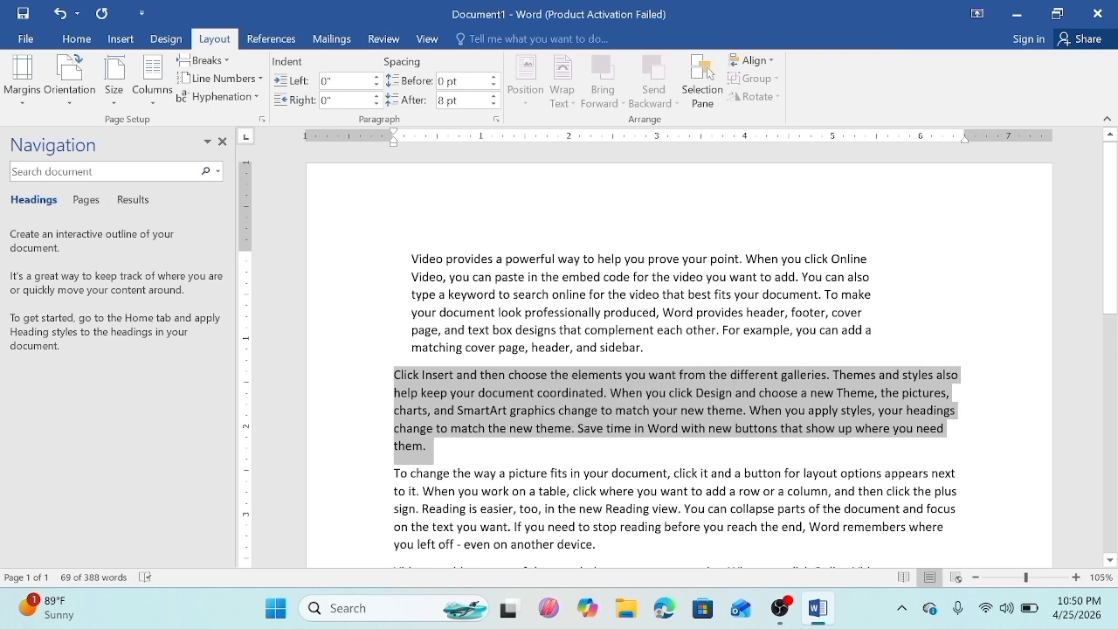
click(494, 76)
click(495, 77)
click(494, 77)
click(495, 77)
click(494, 77)
click(495, 77)
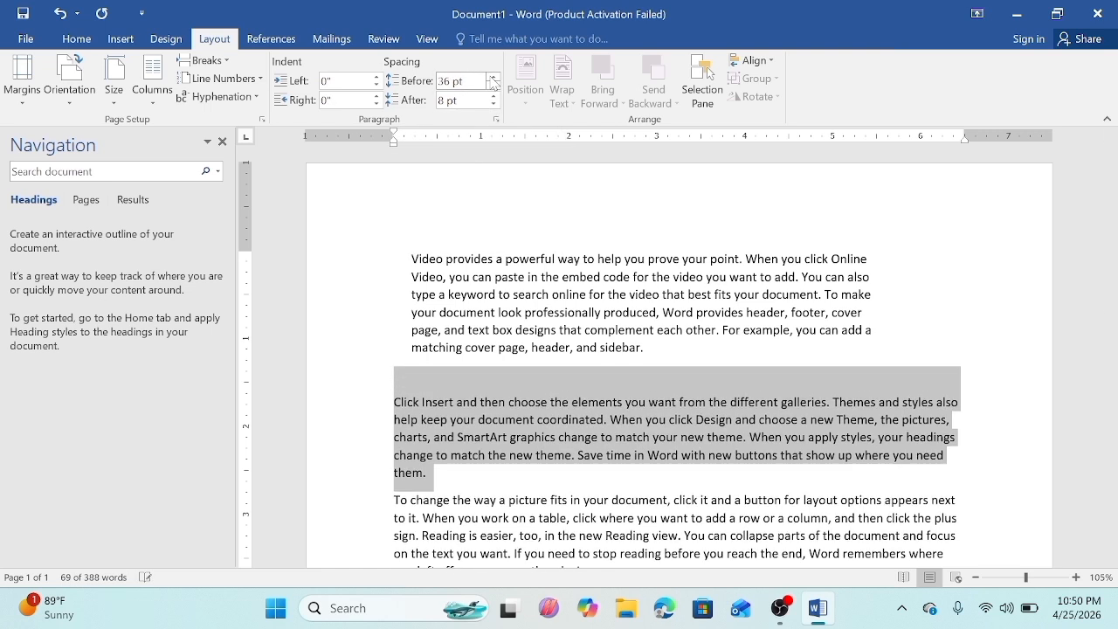
click(494, 77)
click(495, 77)
click(494, 76)
click(495, 76)
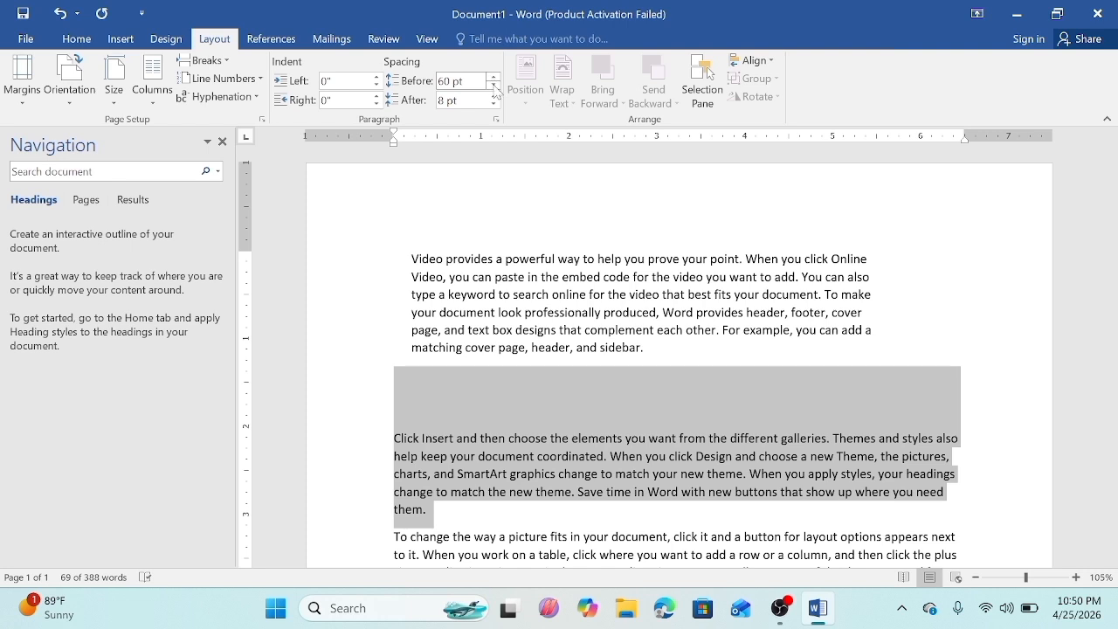
Step: Reduce the spacing before the second paragraph to 12 pt
click(494, 86)
click(494, 86)
click(495, 86)
click(494, 86)
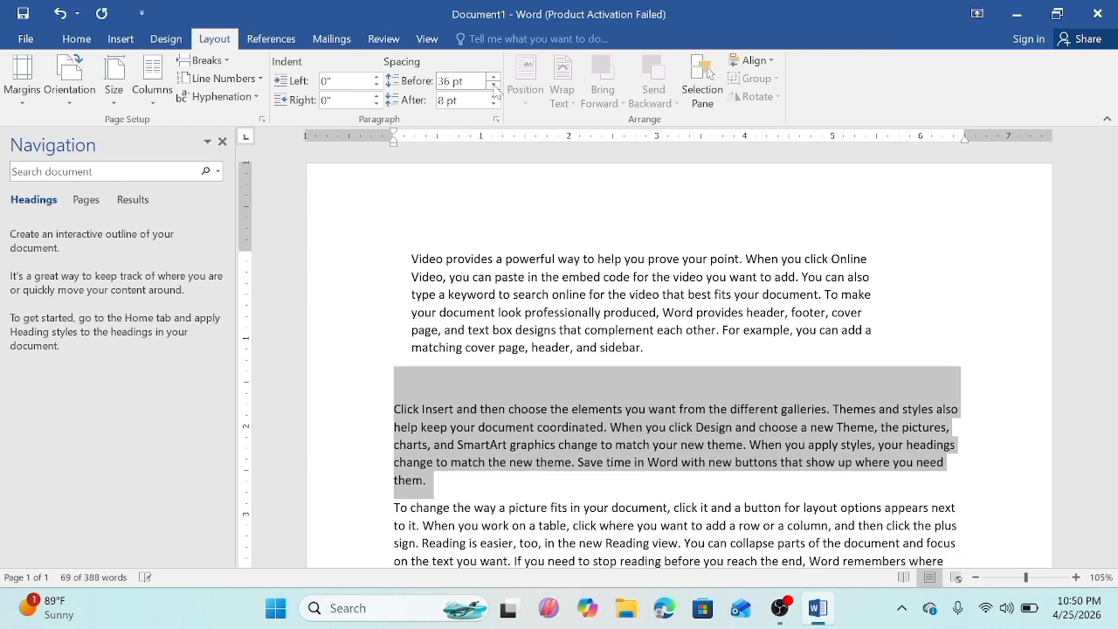
click(495, 86)
click(494, 86)
click(494, 85)
click(494, 86)
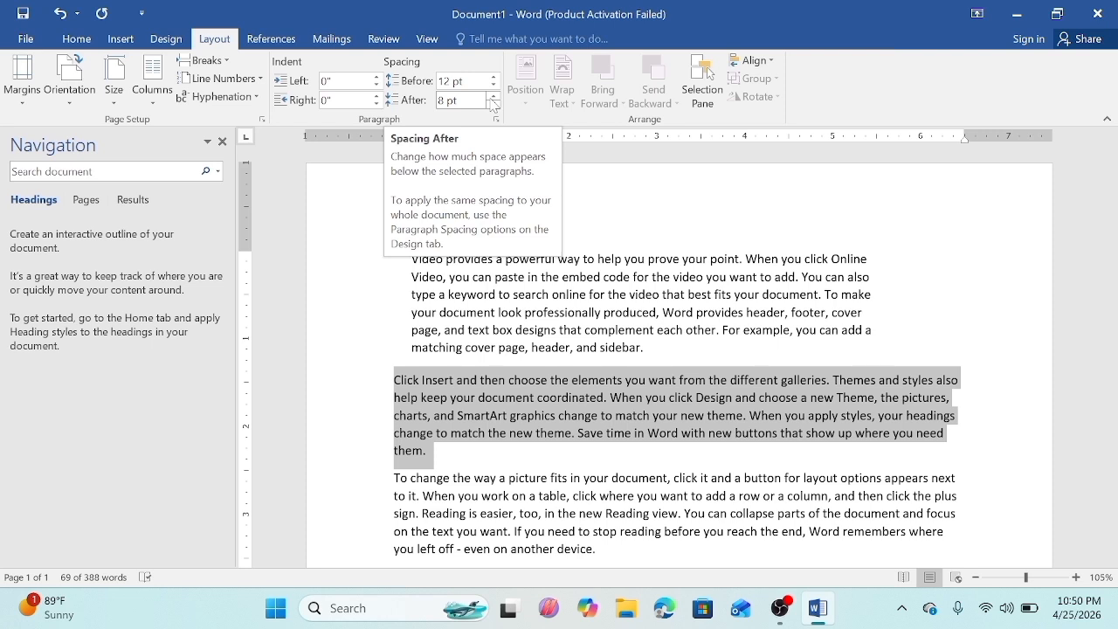
Step: Increase the spacing after the second paragraph to at least 54 pt
click(494, 96)
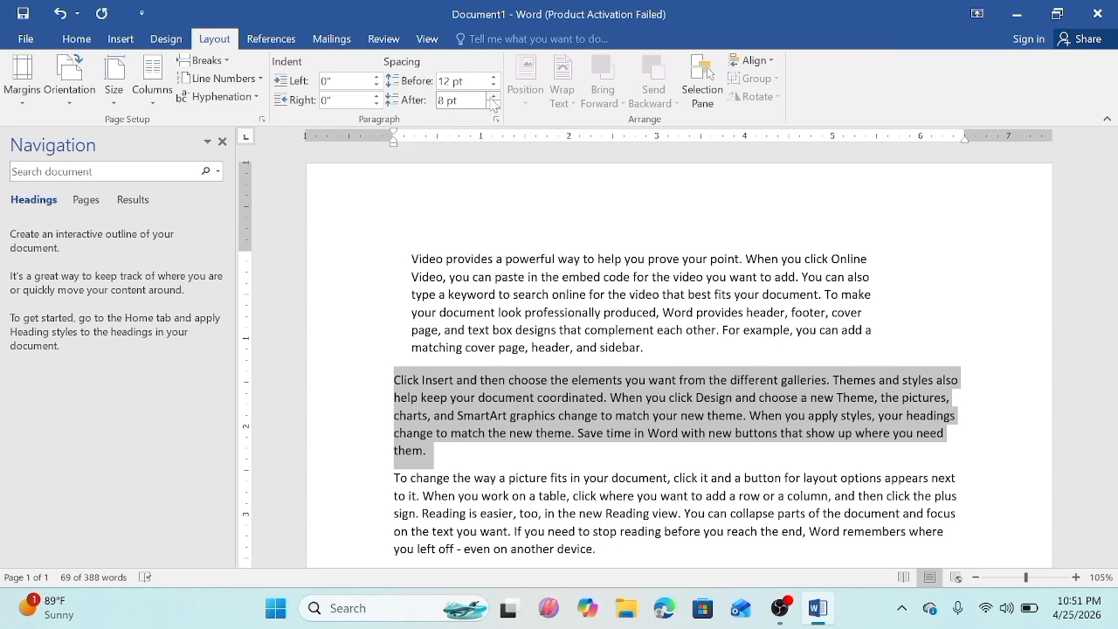
click(493, 96)
click(493, 96)
click(493, 96)
click(493, 96)
click(494, 96)
click(494, 96)
click(494, 96)
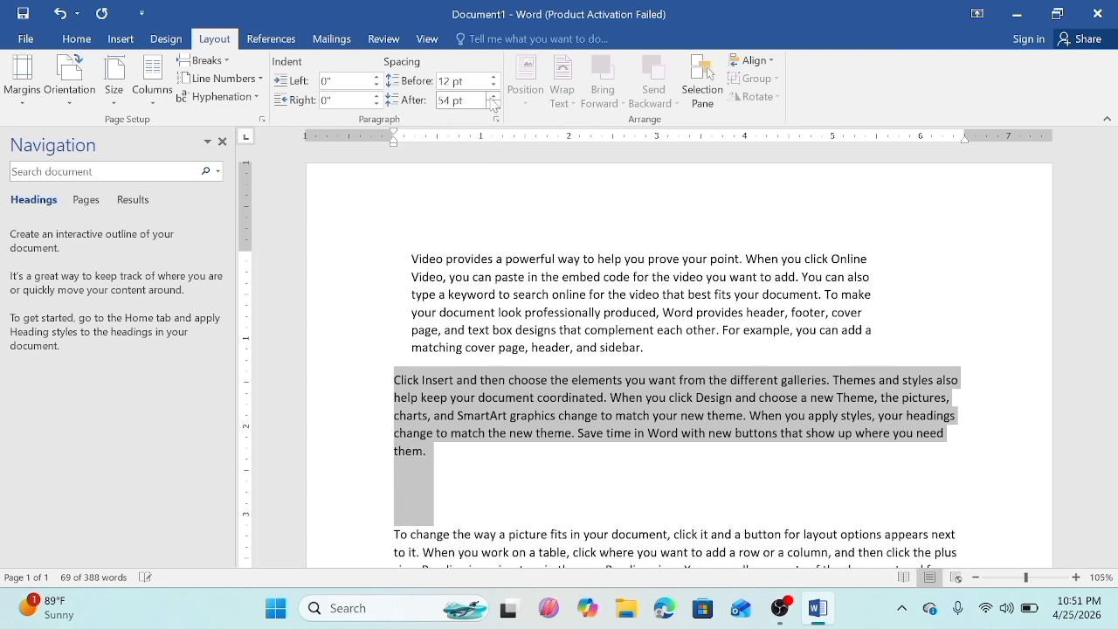
click(494, 97)
click(494, 96)
Step: Reduce the spacing after the second paragraph to 0 pt
click(494, 104)
click(493, 104)
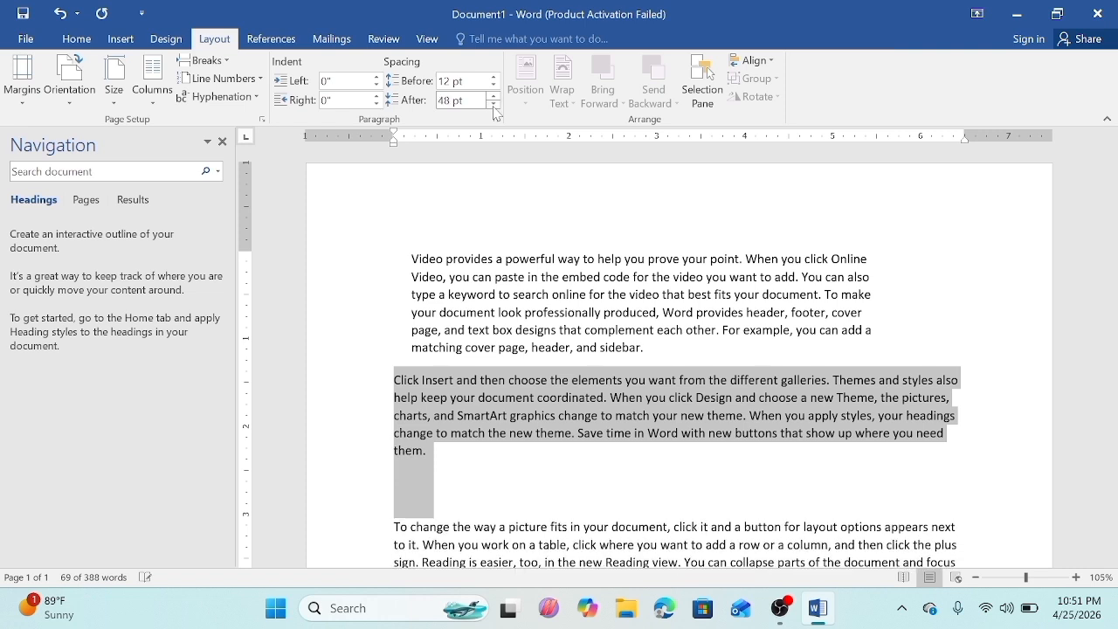
click(493, 104)
click(493, 104)
click(494, 104)
click(494, 104)
click(494, 104)
click(493, 104)
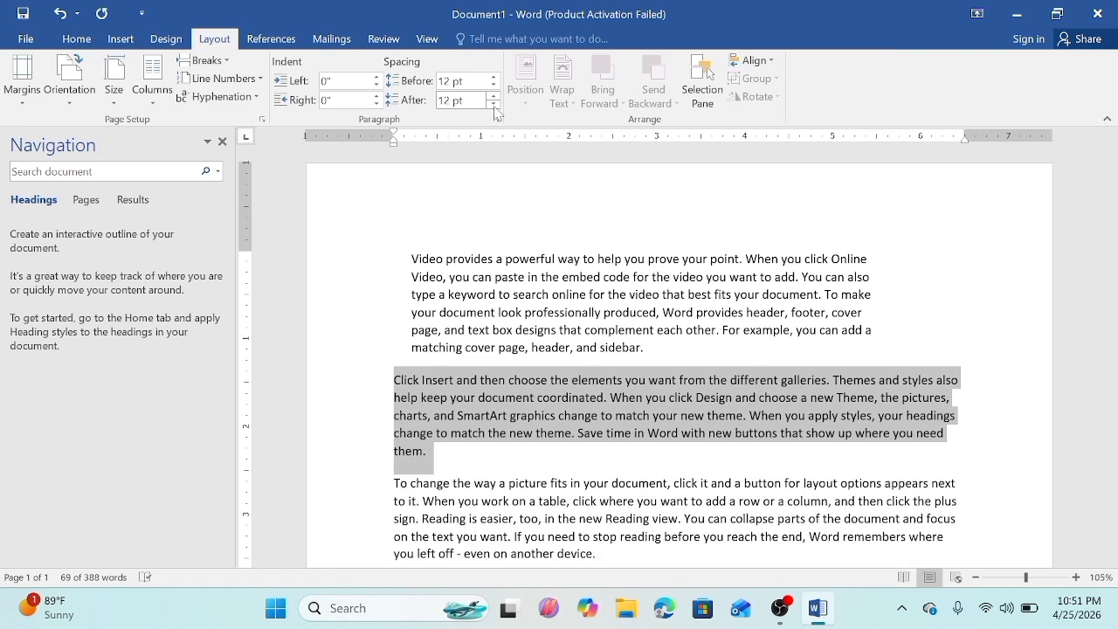
click(494, 104)
click(494, 104)
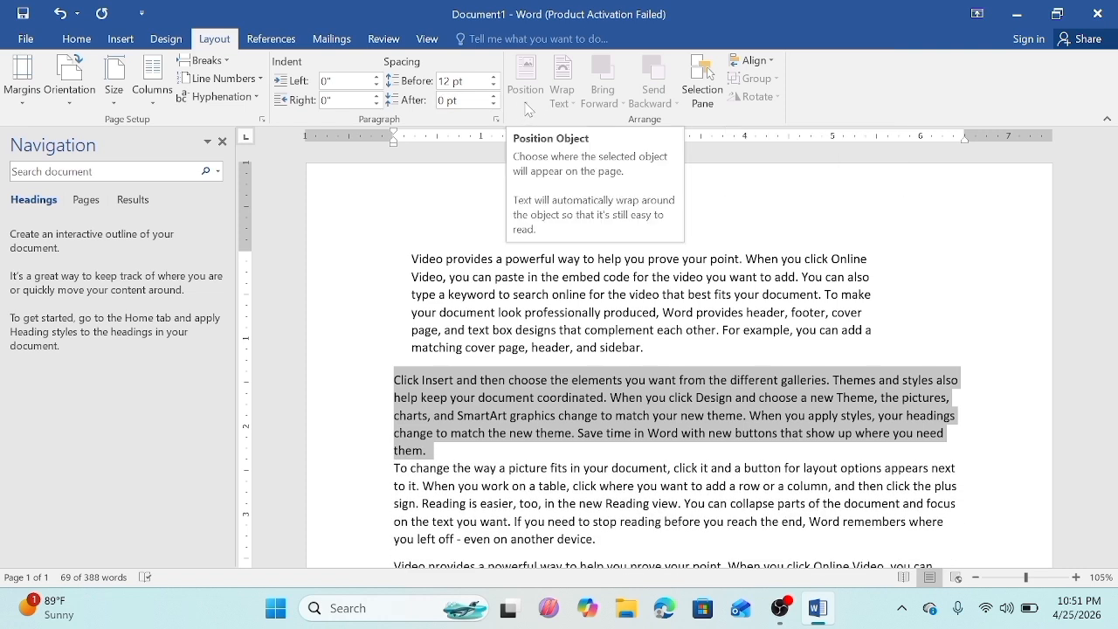